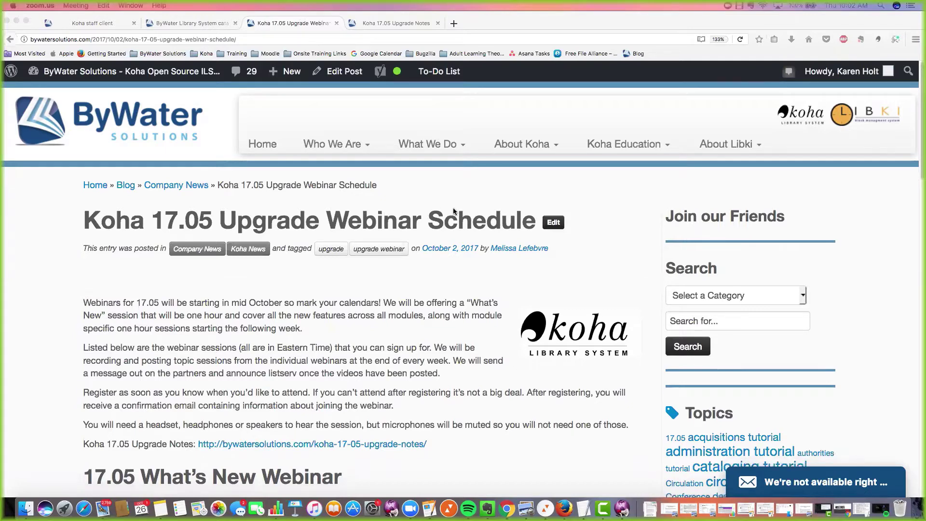
# - Scroll down the Koha 17.05 Upgrade Webinar Schedule blog post on bywatersolutions.com
pyautogui.scroll(-5, 453, 208)
# - Read through the webinar session schedule, then switch to the Koha 17.05 Upgrade Notes tab
pyautogui.scroll(-2, 453, 209)
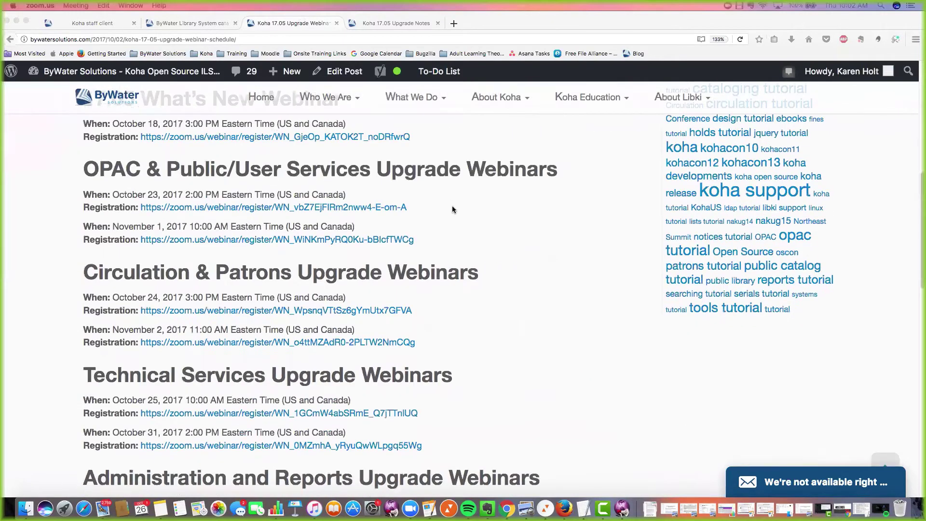
pyautogui.scroll(-3, 452, 206)
pyautogui.scroll(5, 452, 206)
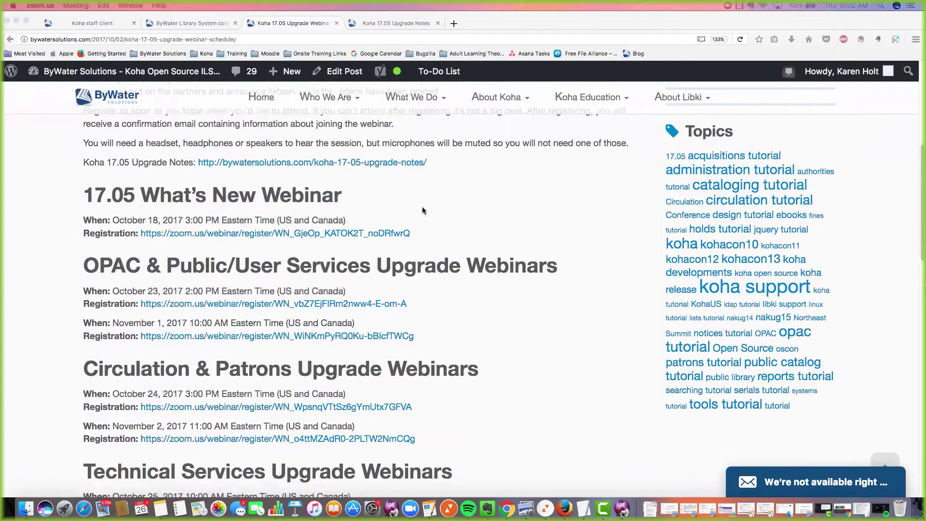
pyautogui.scroll(-2, 422, 206)
pyautogui.scroll(-3, 422, 209)
pyautogui.scroll(-2, 421, 210)
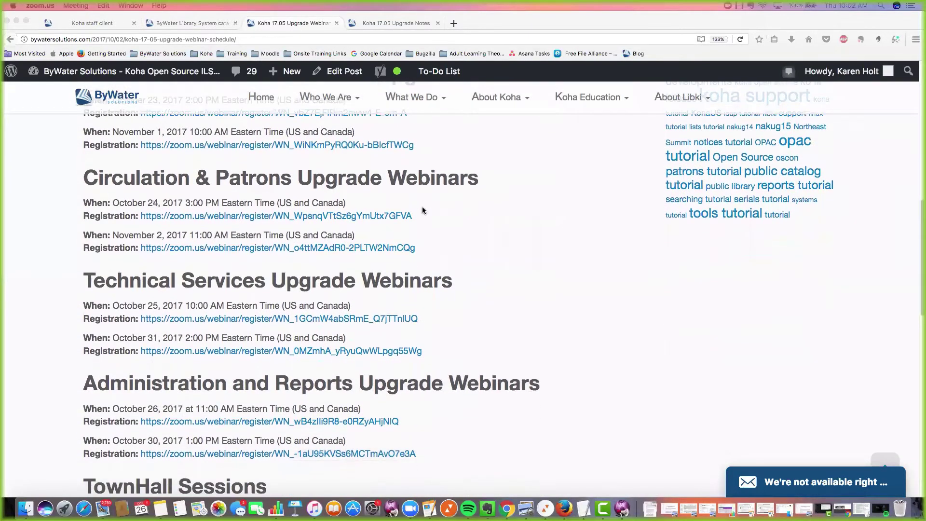
pyautogui.scroll(-2, 422, 210)
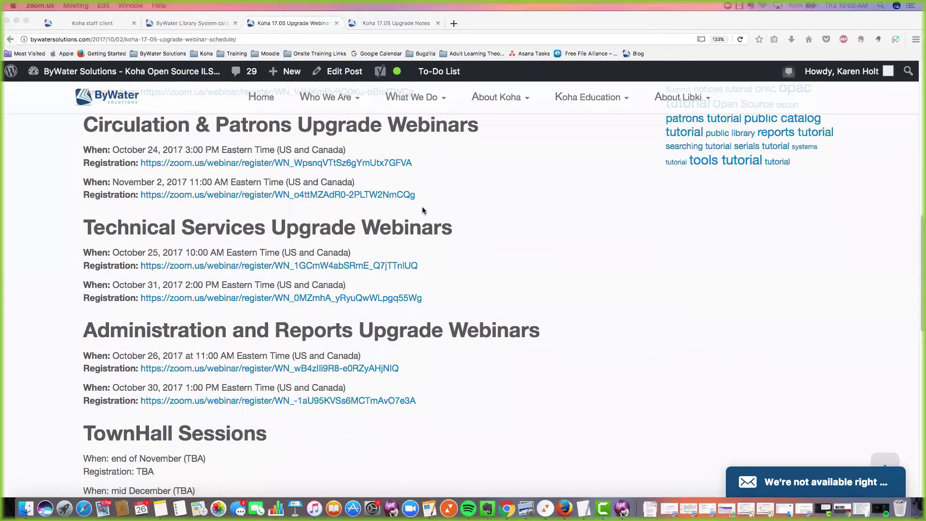
pyautogui.scroll(-5, 436, 226)
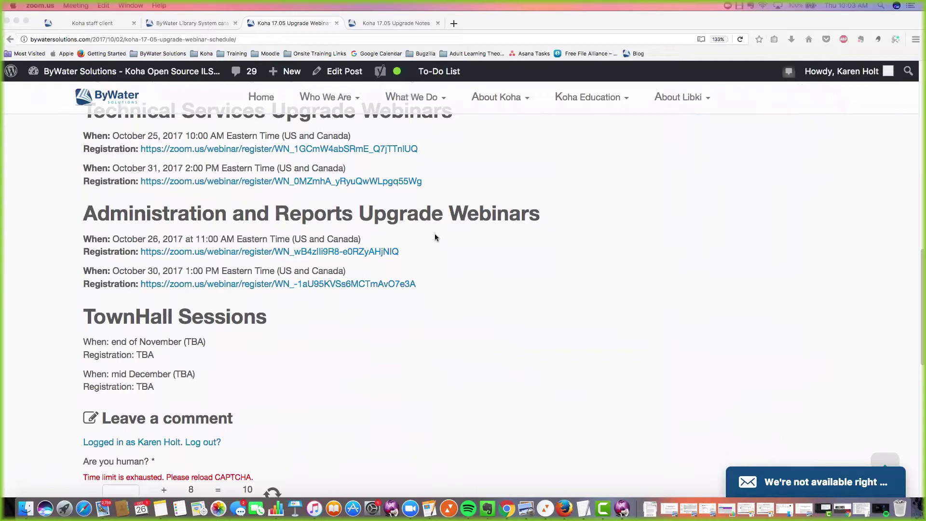
pyautogui.scroll(2, 435, 238)
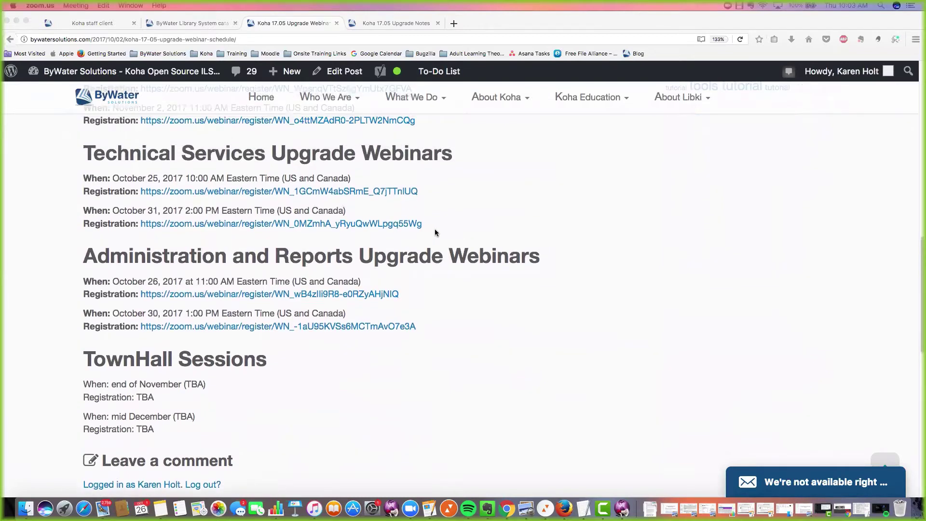
pyautogui.scroll(10, 436, 223)
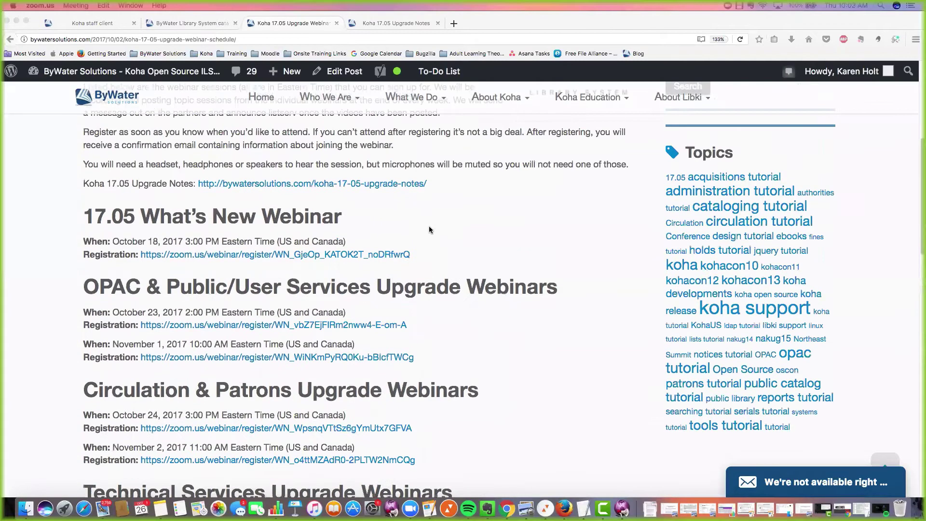
pyautogui.click(367, 25)
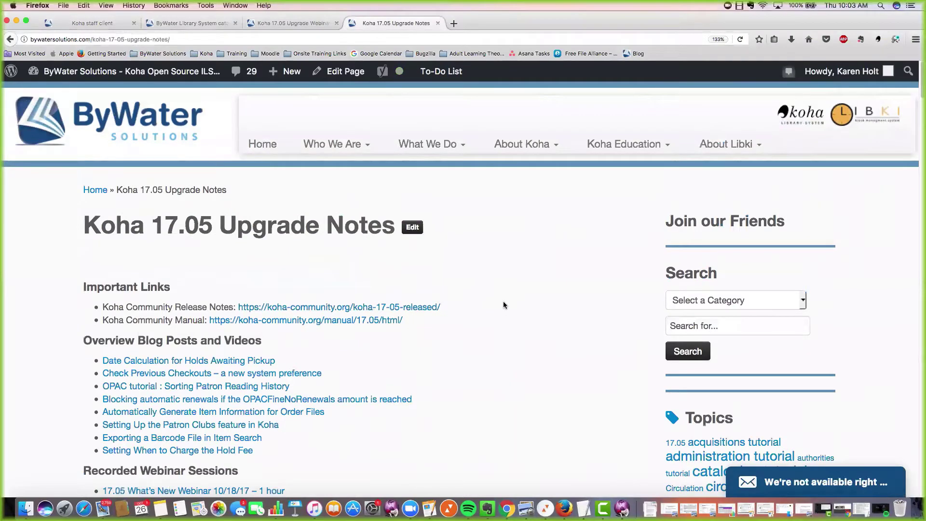
pyautogui.scroll(-2, 503, 305)
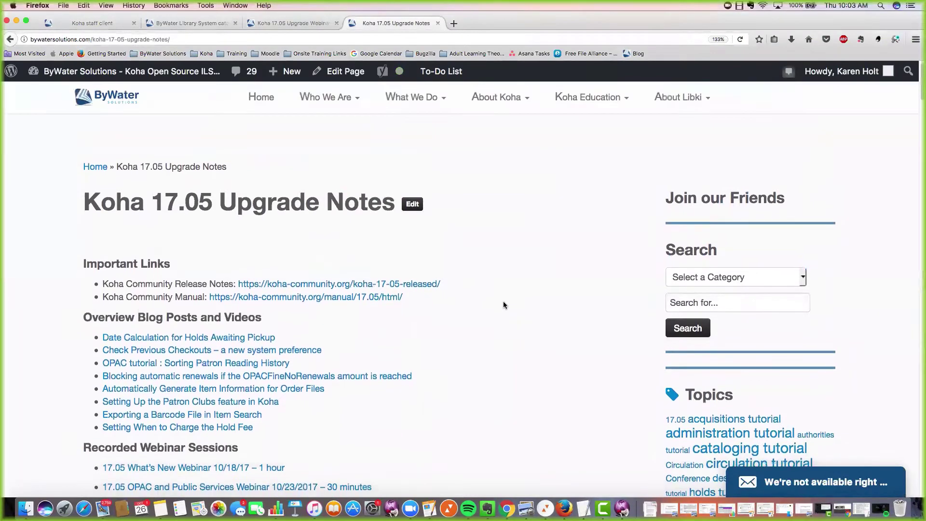
pyautogui.scroll(-1, 503, 300)
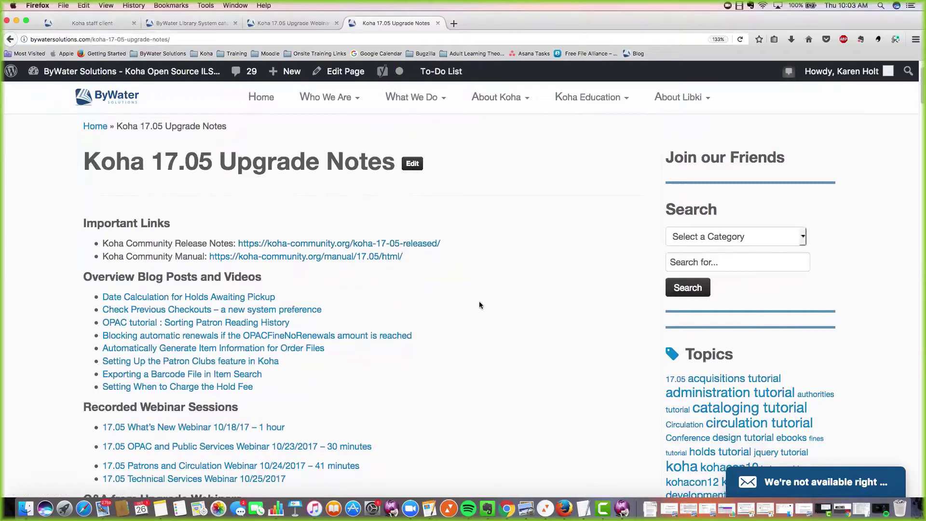
pyautogui.scroll(-5, 480, 302)
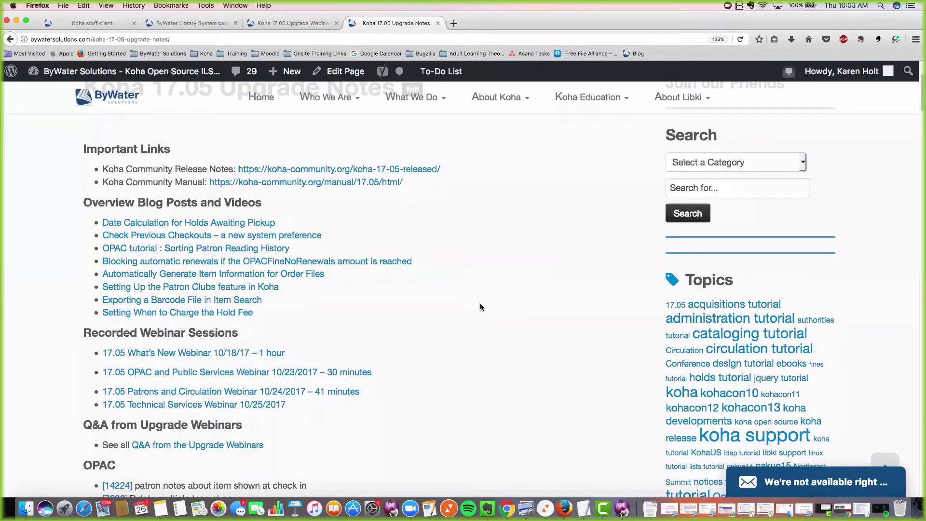
pyautogui.scroll(-5, 481, 307)
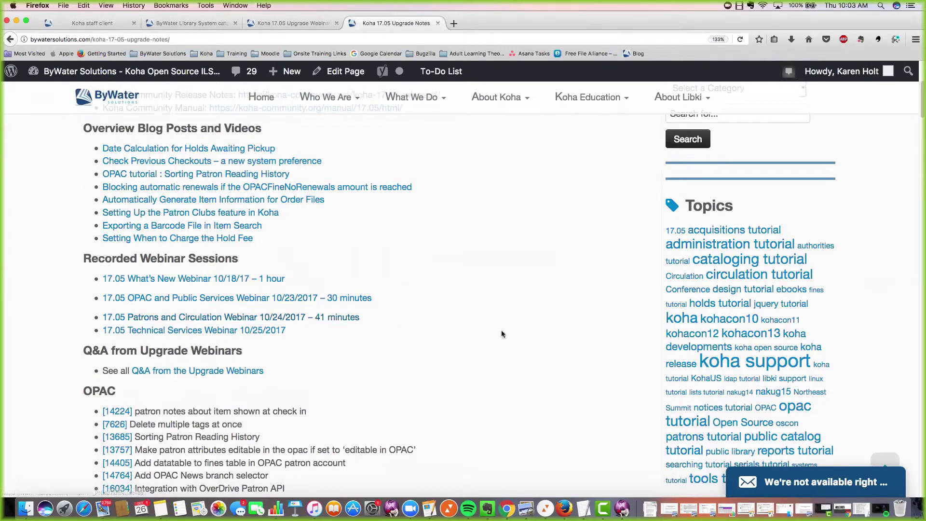
pyautogui.scroll(-1, 500, 332)
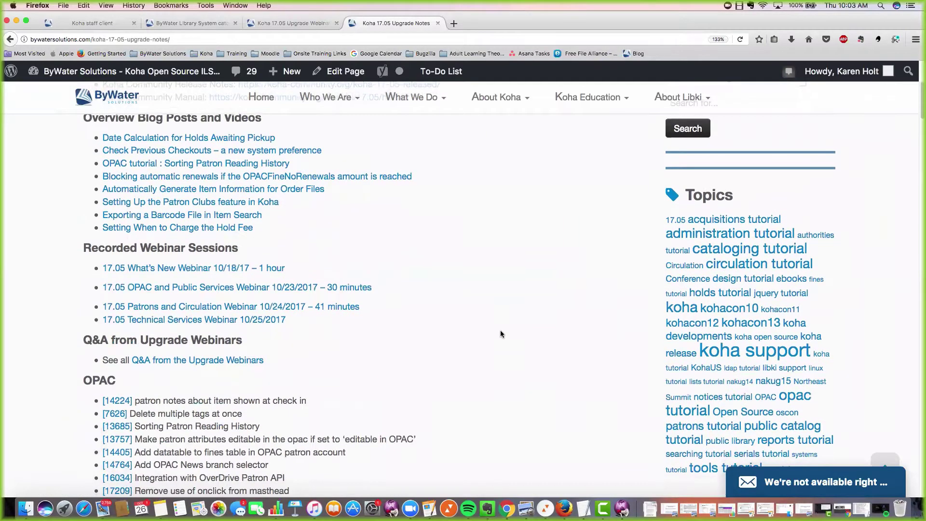
pyautogui.scroll(-4, 501, 333)
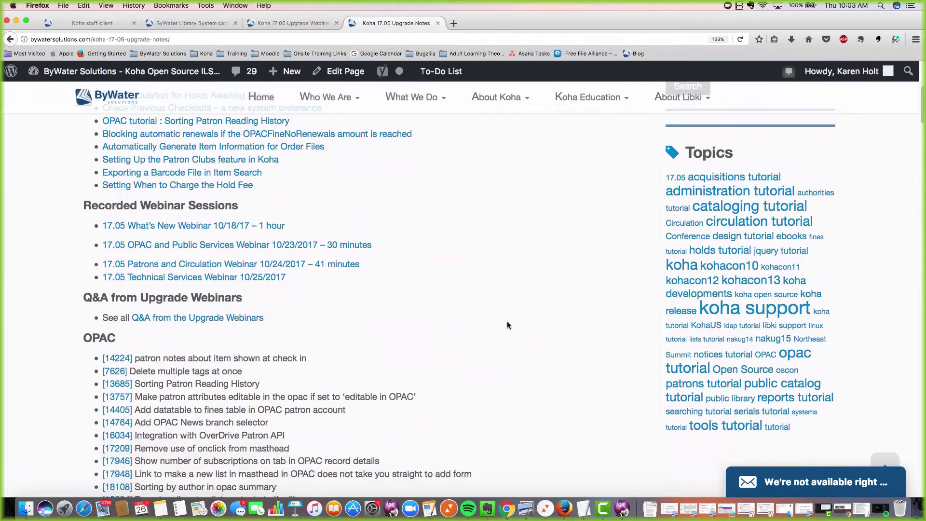
pyautogui.scroll(-6, 507, 323)
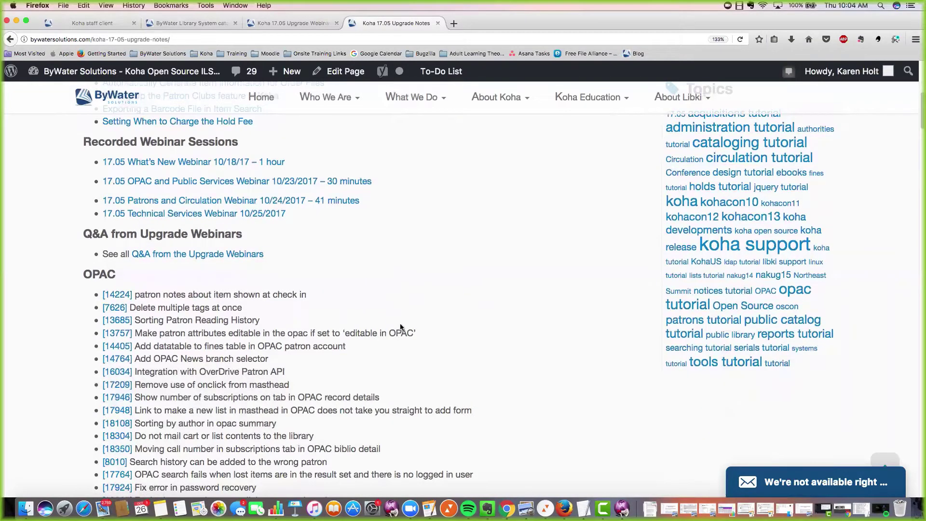
pyautogui.scroll(-2, 400, 327)
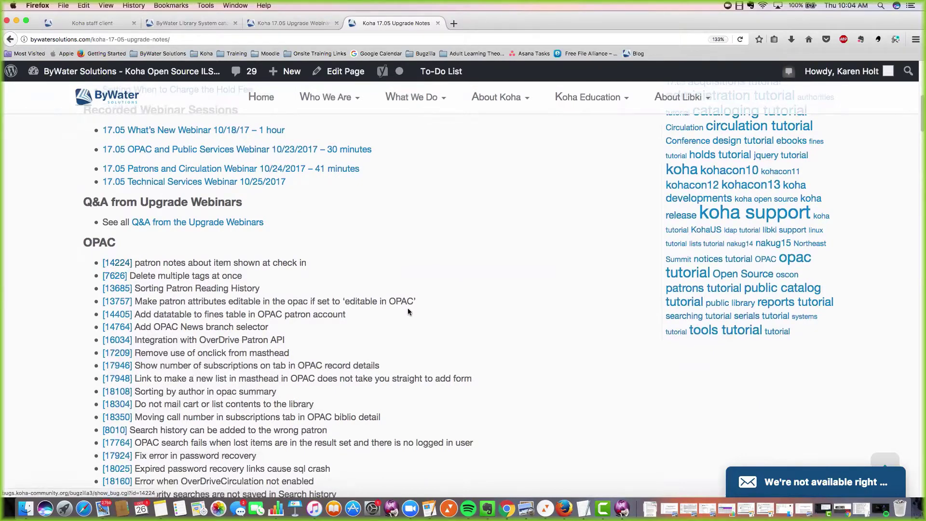
pyautogui.scroll(10, 490, 308)
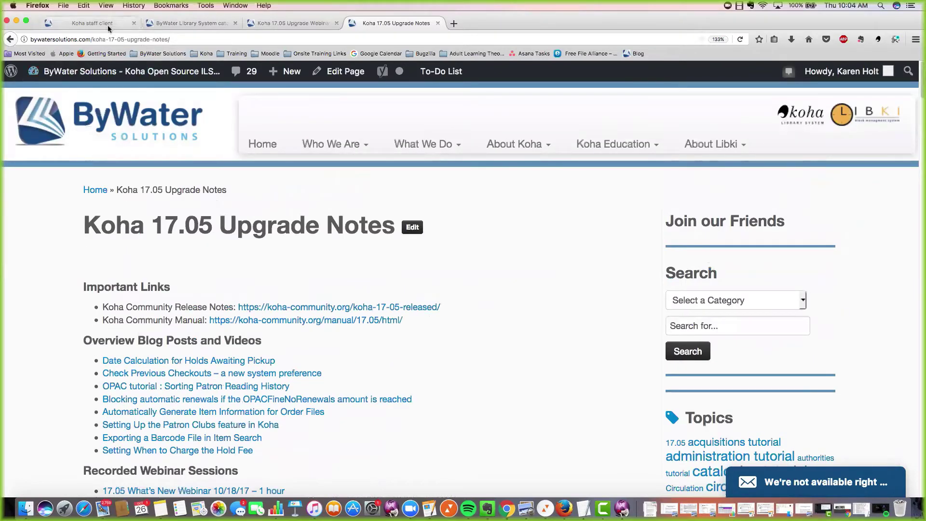
# - Switch to the Koha staff client and open the Saved reports list under Reports
pyautogui.click(91, 23)
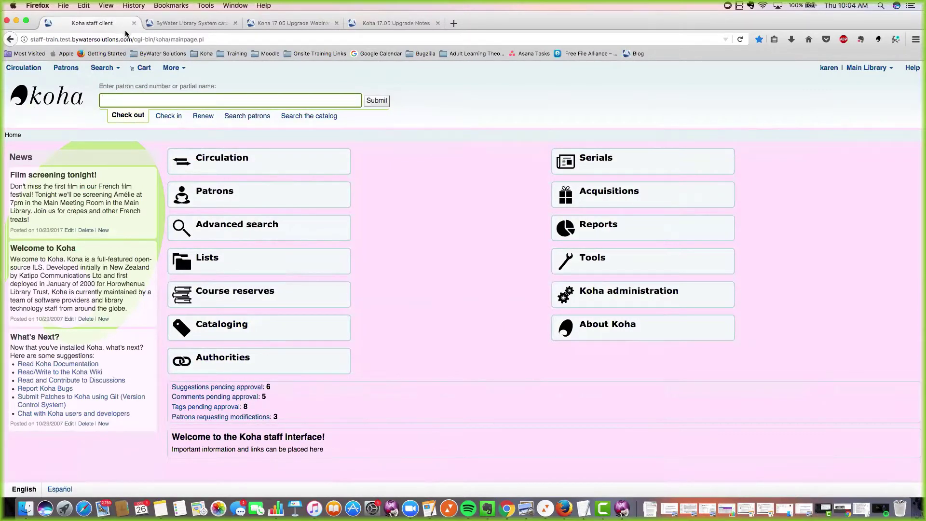
pyautogui.click(596, 241)
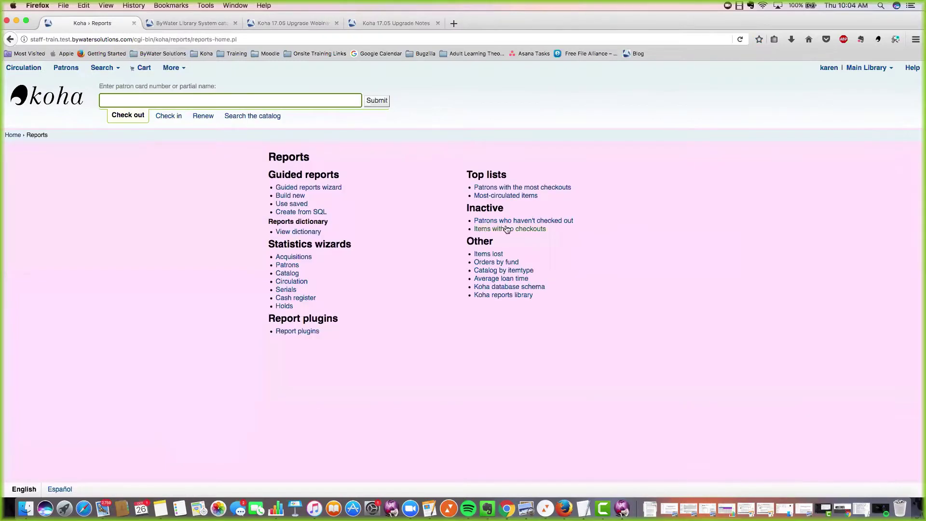
pyautogui.click(302, 207)
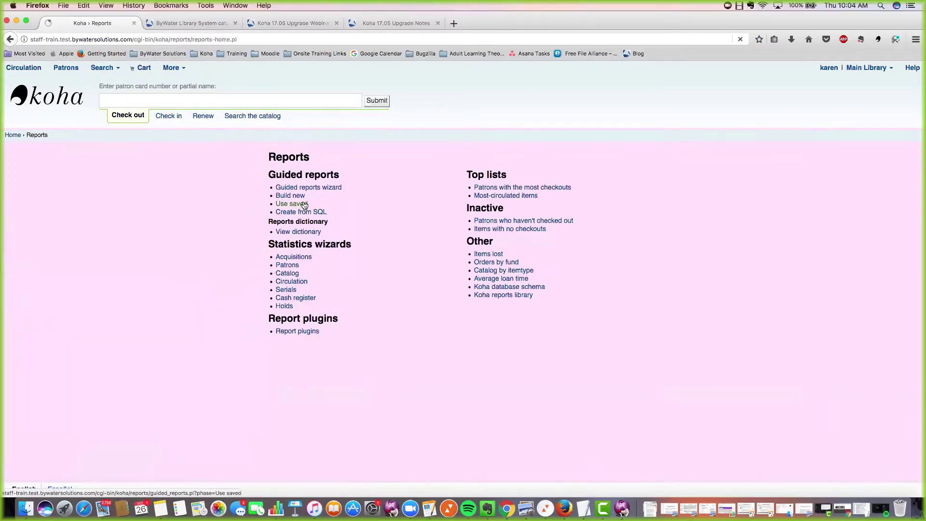
pyautogui.scroll(-5, 506, 228)
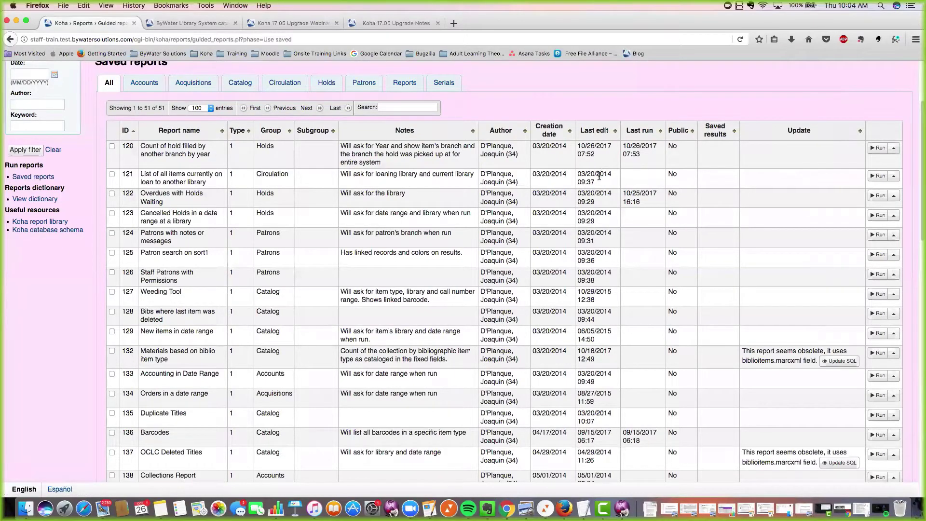
pyautogui.scroll(-15, 617, 289)
pyautogui.scroll(-5, 617, 289)
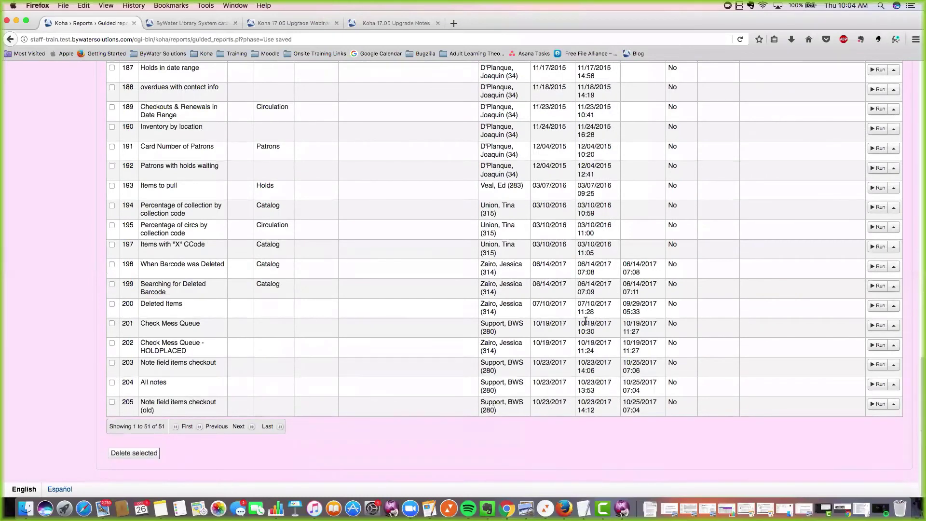
pyautogui.scroll(5, 609, 135)
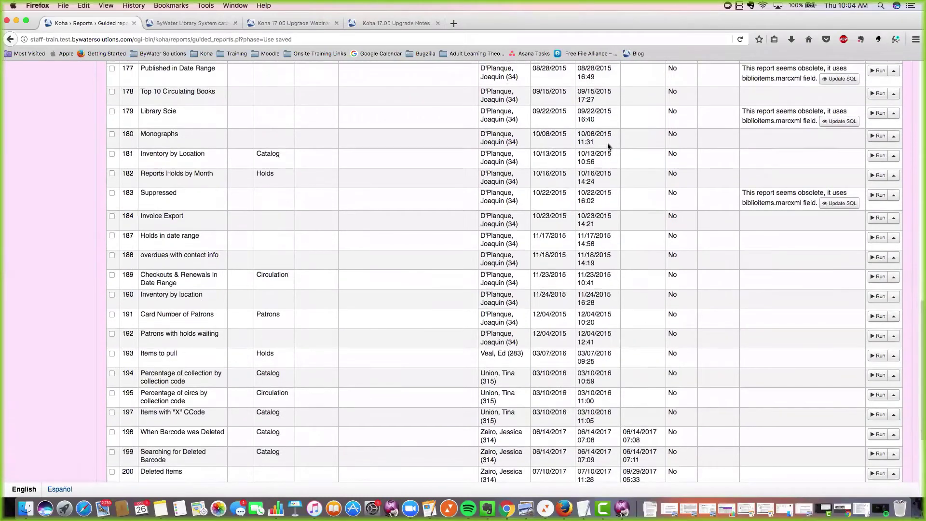
pyautogui.scroll(3, 606, 143)
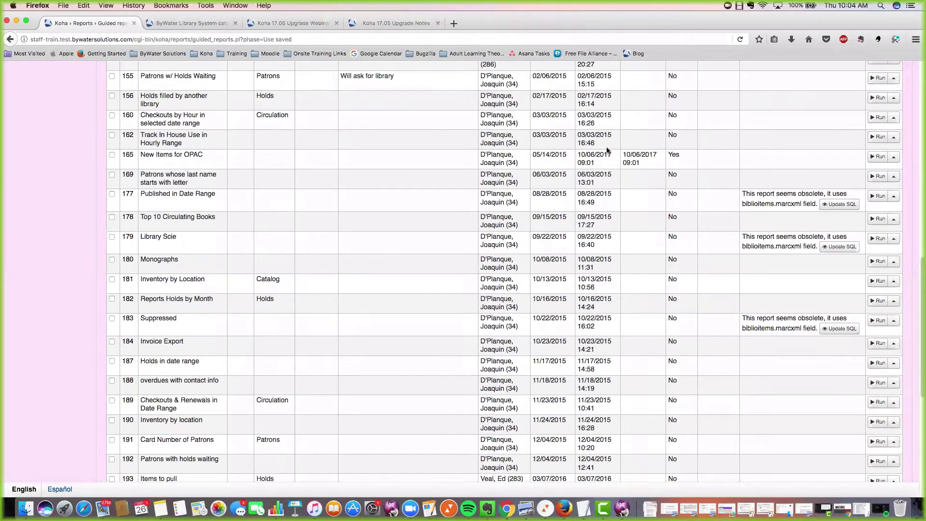
pyautogui.scroll(15, 609, 151)
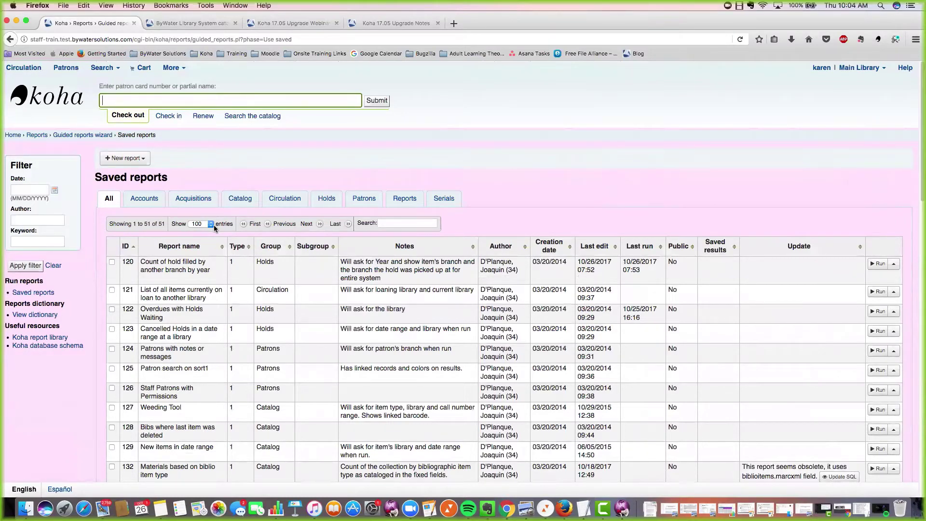
# - Keep the saved reports showing 100 per page, then go to Koha administration
pyautogui.click(212, 224)
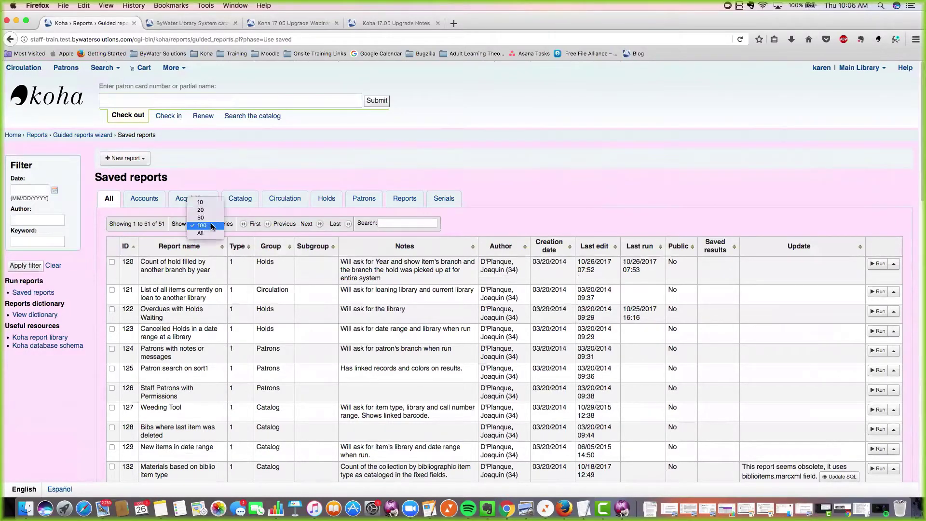
pyautogui.click(212, 226)
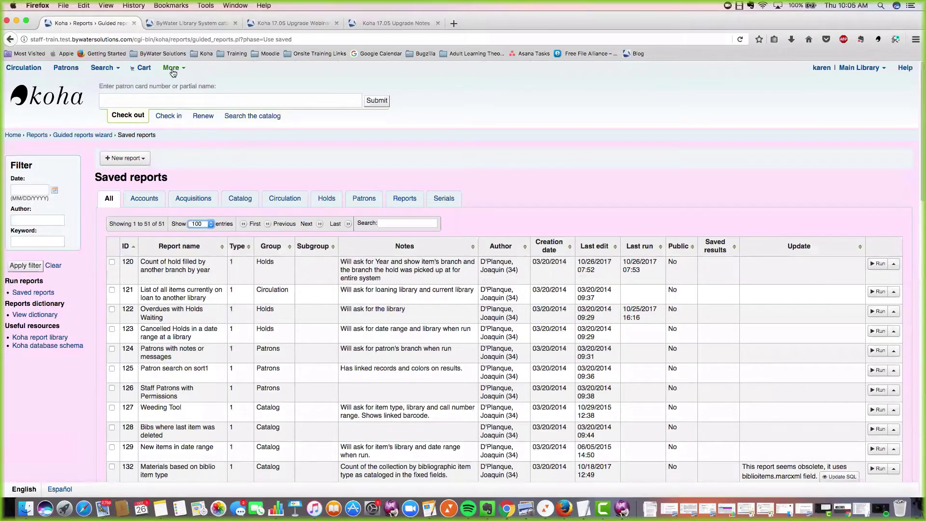
pyautogui.click(171, 68)
pyautogui.click(193, 184)
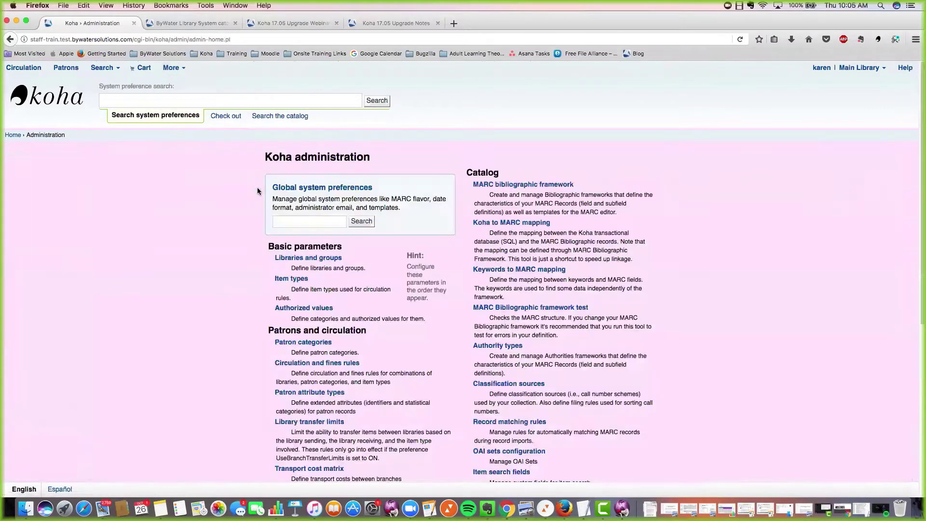
pyautogui.click(319, 221)
pyautogui.write('num')
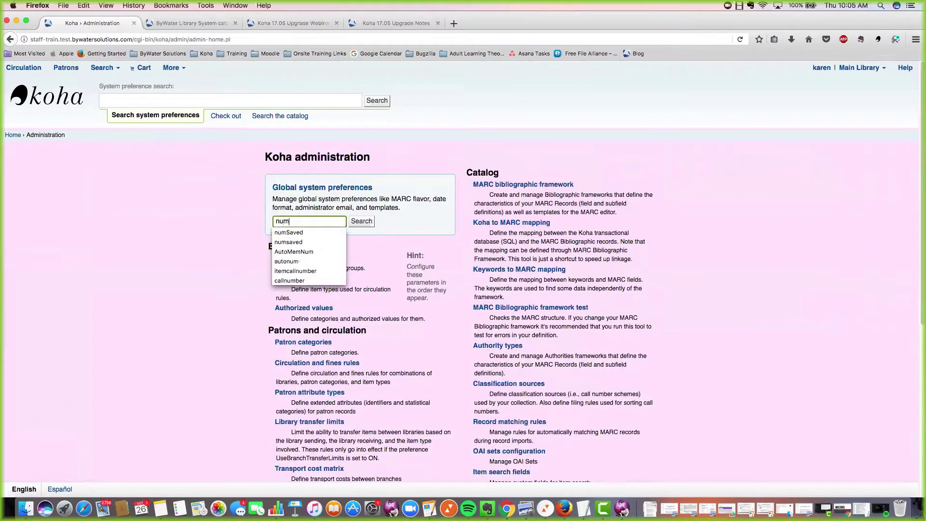
pyautogui.write('savedreports')
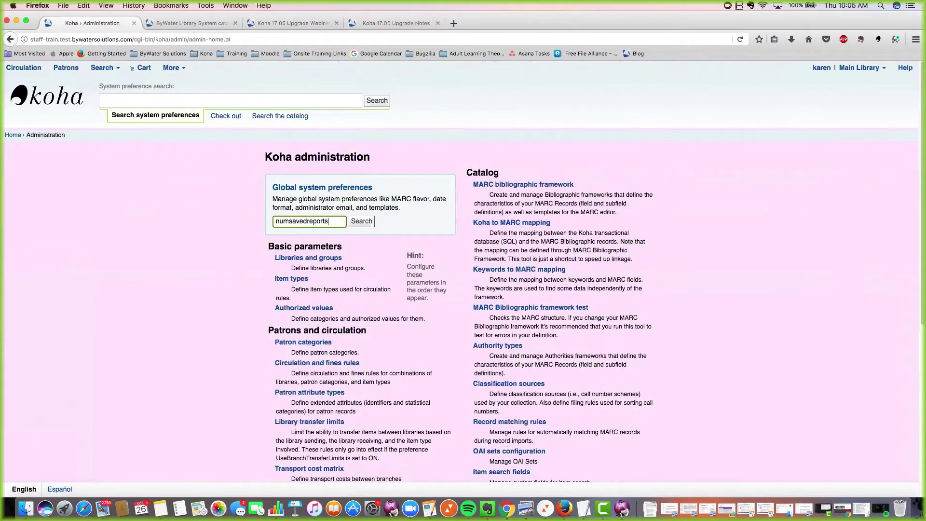
pyautogui.press('Return')
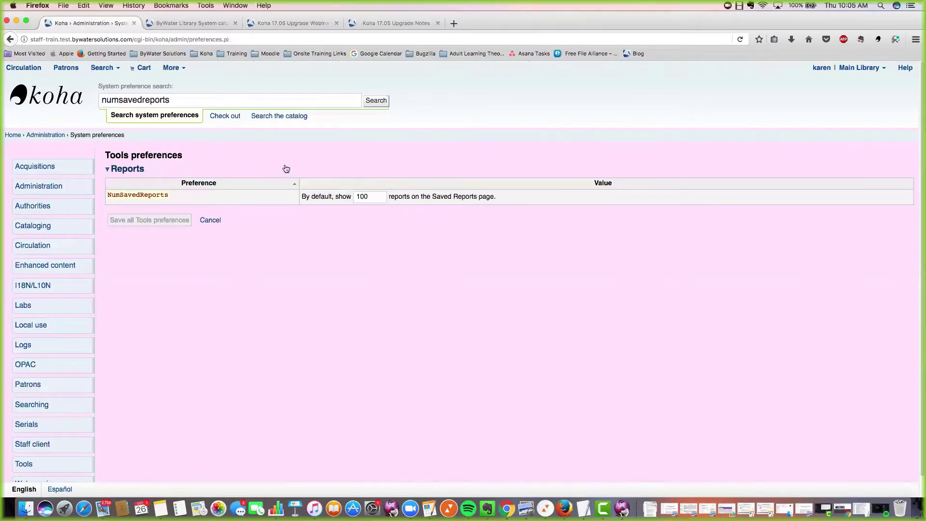
pyautogui.click(13, 39)
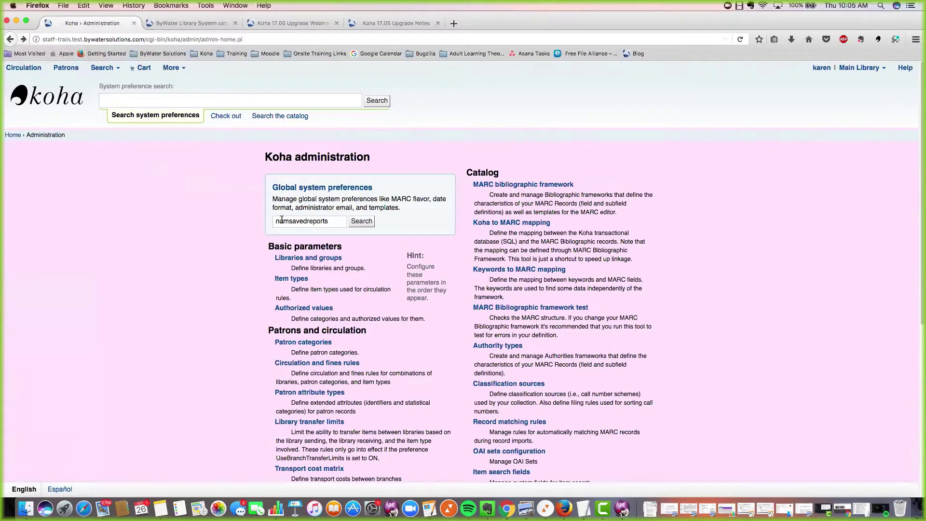
pyautogui.click(172, 68)
# - Go to Reports via More and open the Use saved list, scrolling through the 51 reports
pyautogui.click(179, 156)
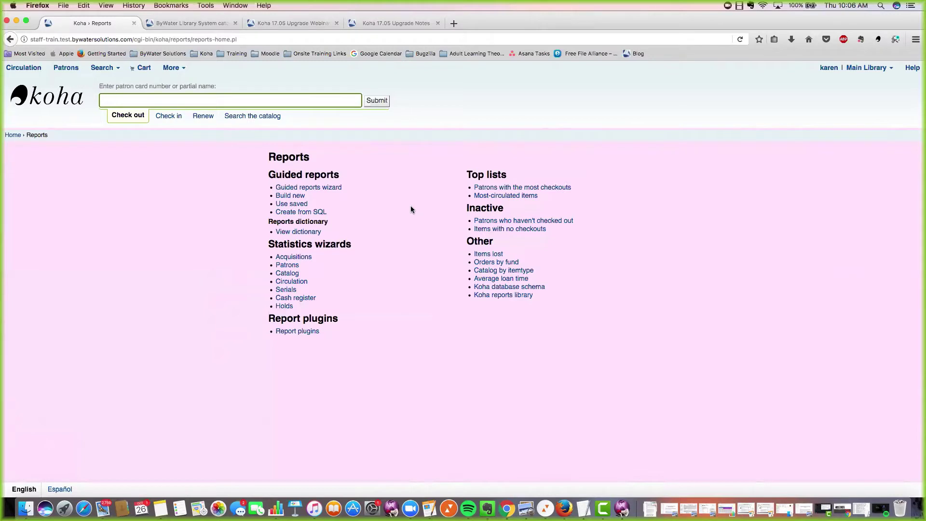
pyautogui.click(296, 204)
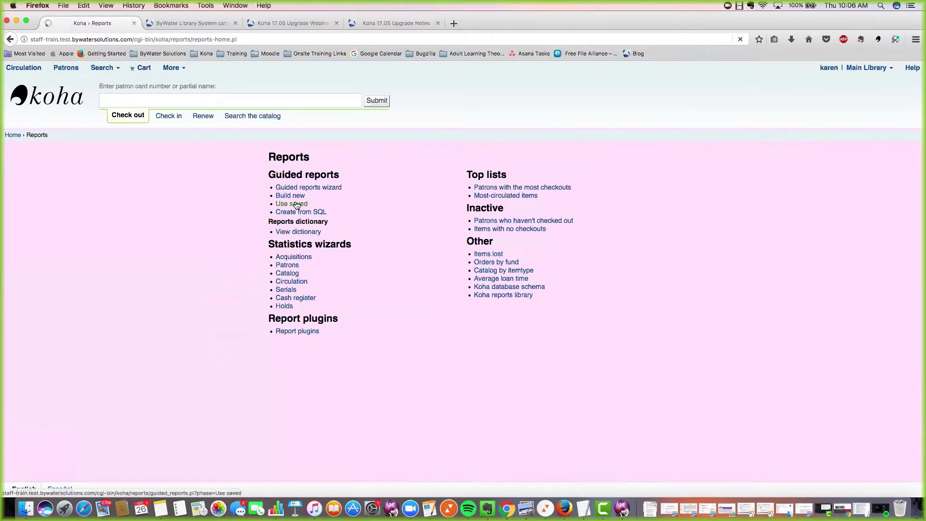
pyautogui.scroll(-2, 576, 275)
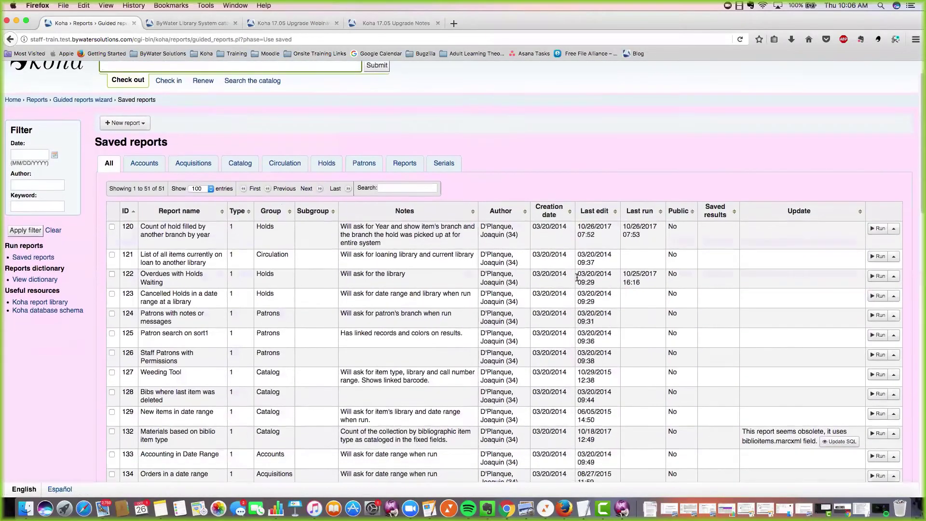
pyautogui.scroll(-8, 577, 276)
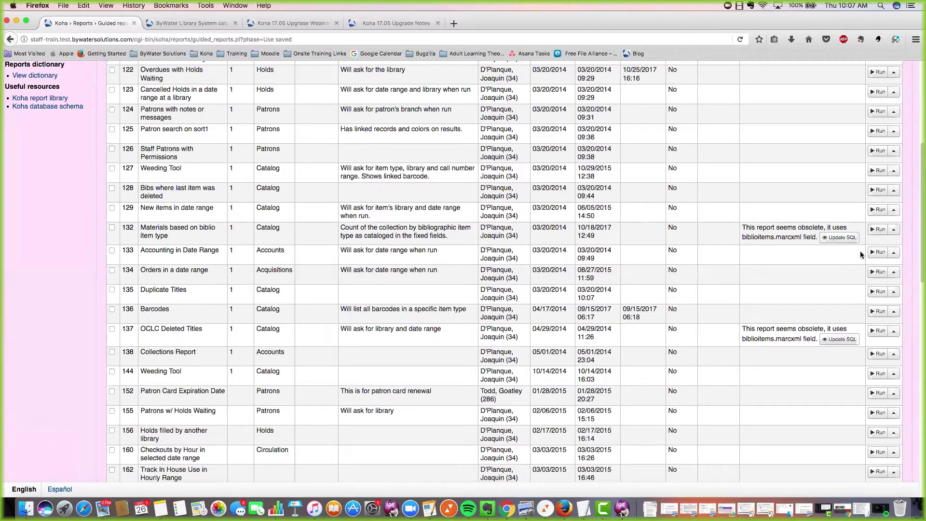
pyautogui.click(896, 254)
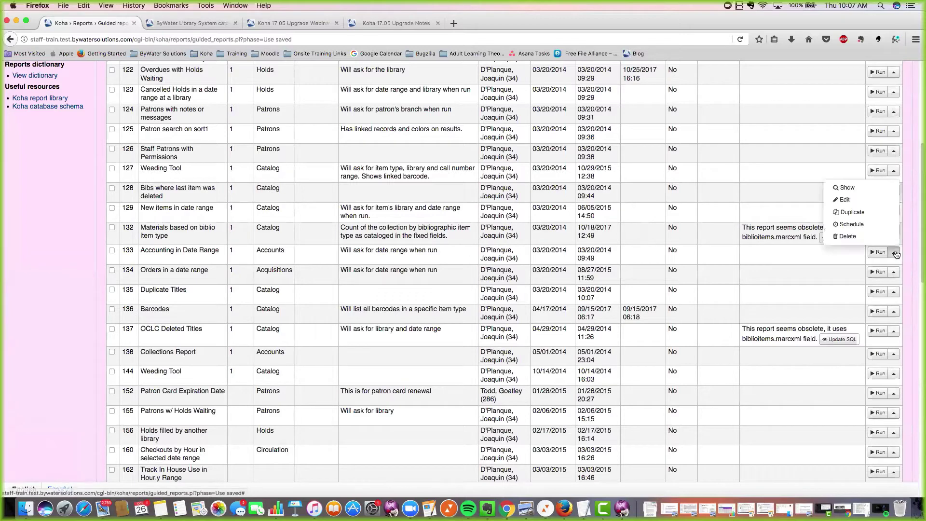
pyautogui.click(844, 199)
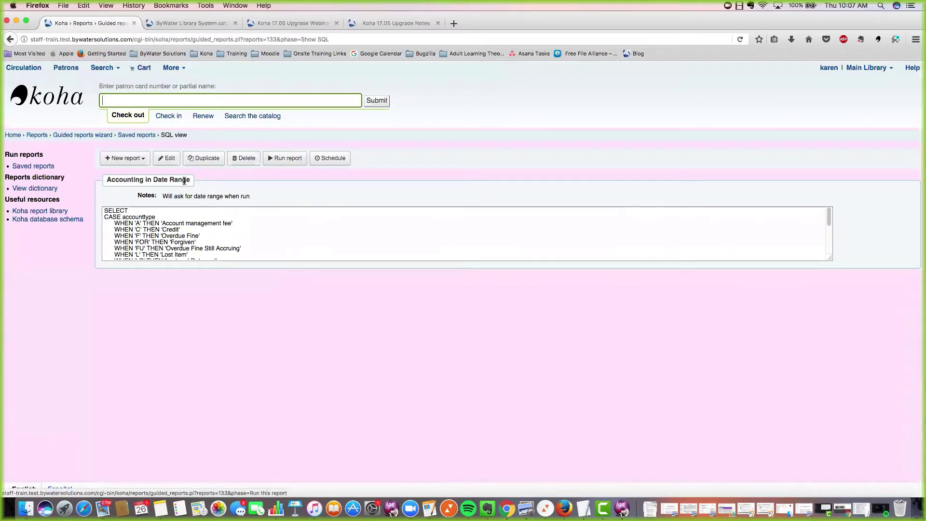
pyautogui.click(9, 42)
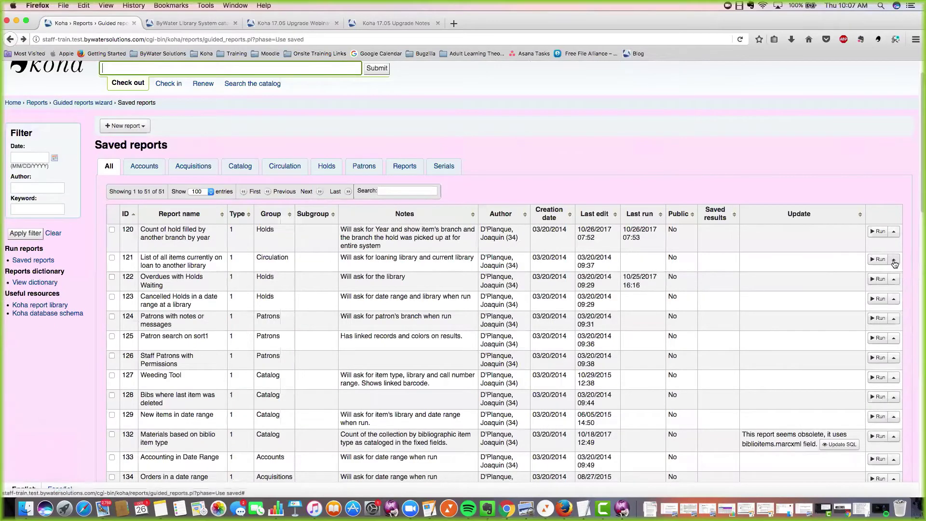
pyautogui.click(893, 259)
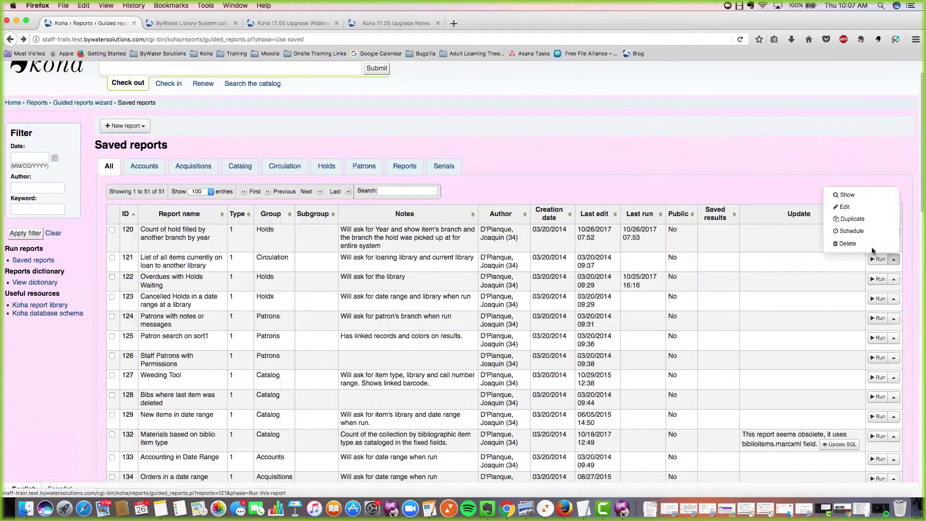
pyautogui.click(848, 207)
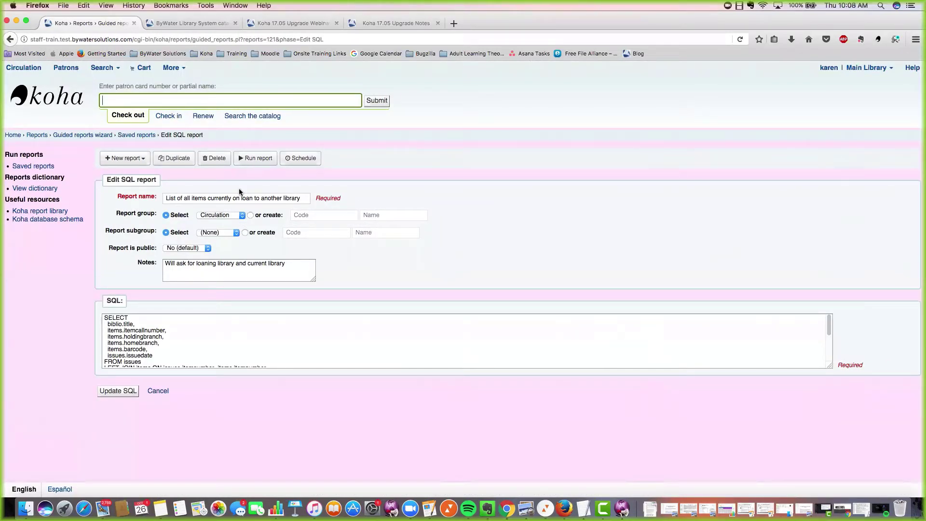
pyautogui.scroll(-1, 206, 354)
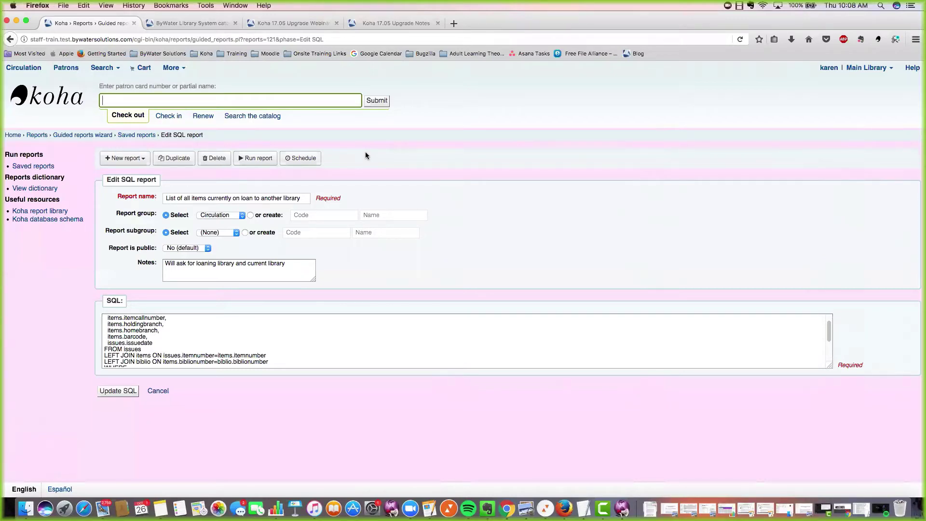
pyautogui.click(10, 39)
pyautogui.scroll(-3, 337, 264)
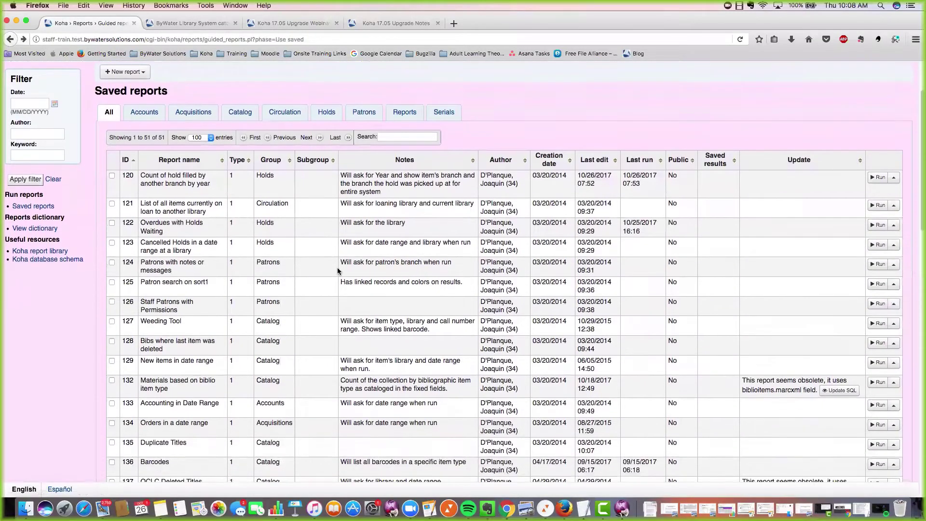
pyautogui.scroll(-3, 338, 271)
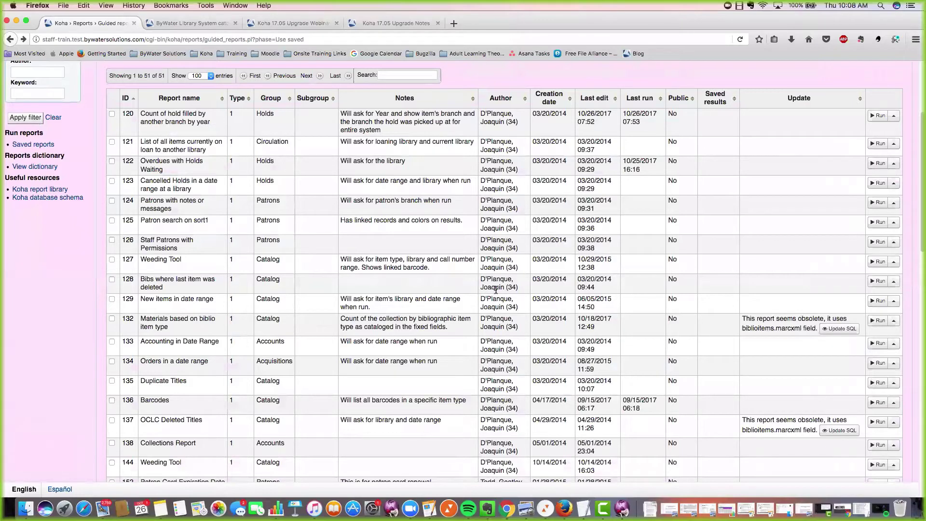
# - Return to the staff client home page and open the Overdues report in Circulation
pyautogui.scroll(7, 499, 294)
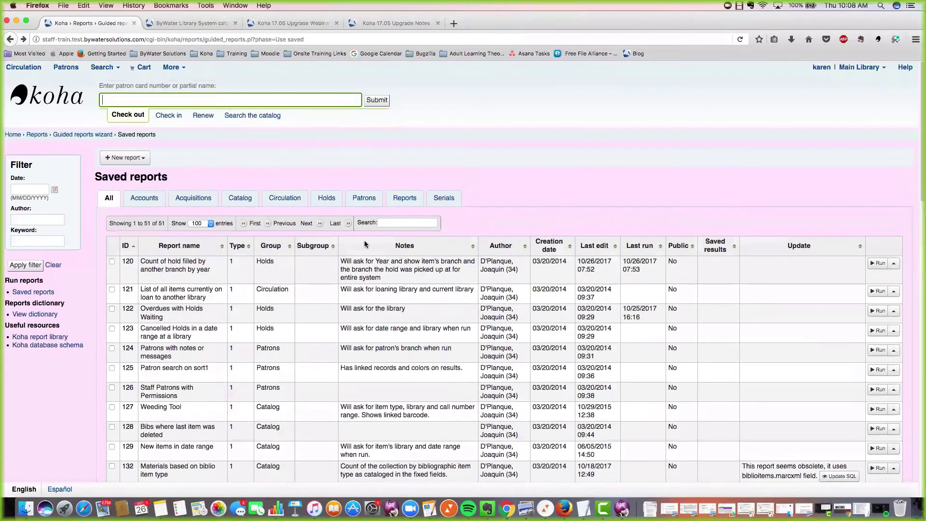
pyautogui.click(52, 105)
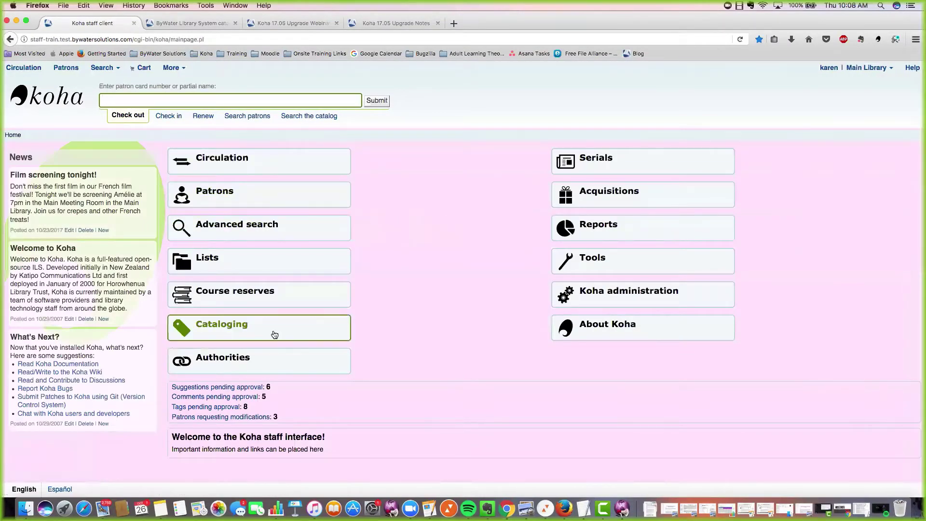
pyautogui.click(223, 167)
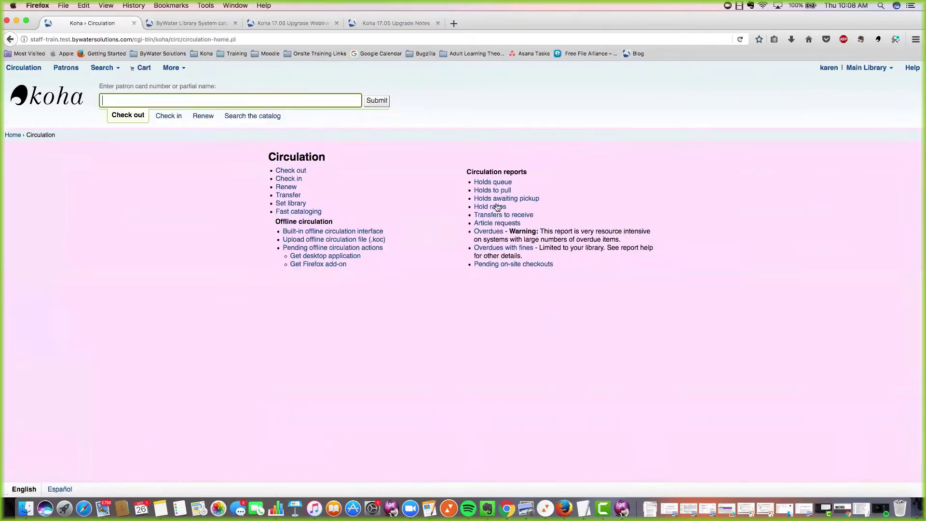
pyautogui.click(489, 232)
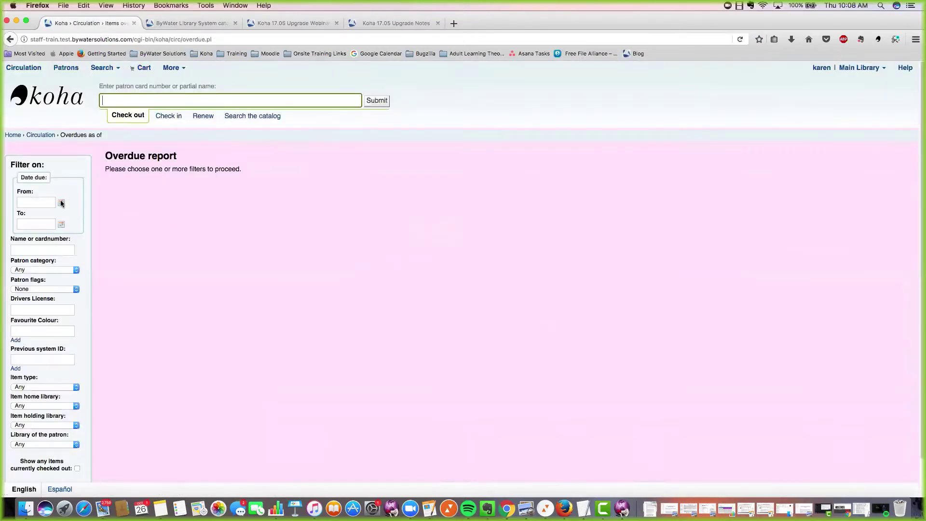
# - Filter overdues to items due 10/01/2017–10/26/2017 and sort the result by call number
pyautogui.click(61, 203)
pyautogui.click(88, 287)
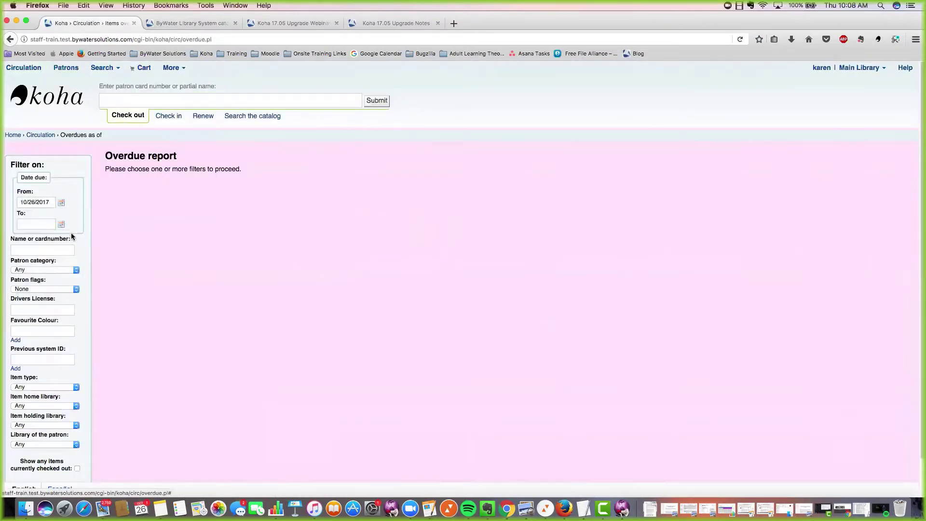
pyautogui.click(61, 225)
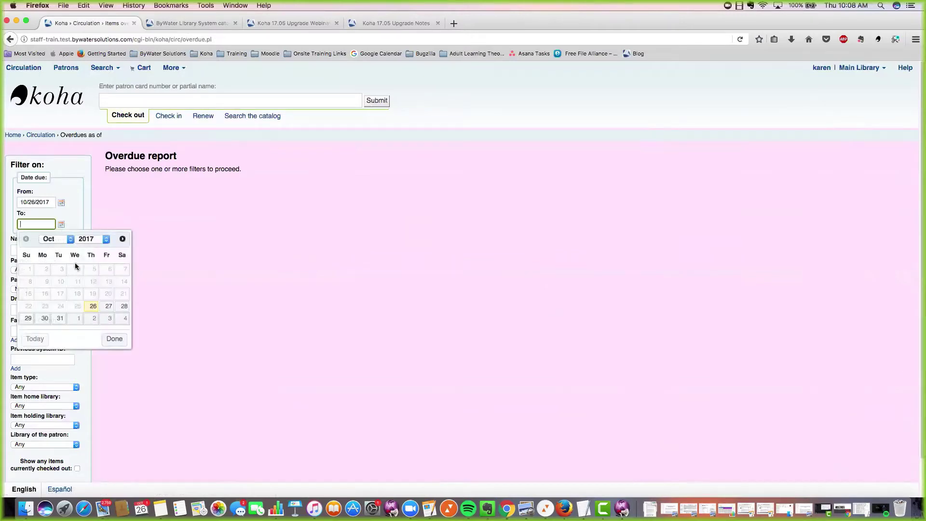
pyautogui.click(34, 202)
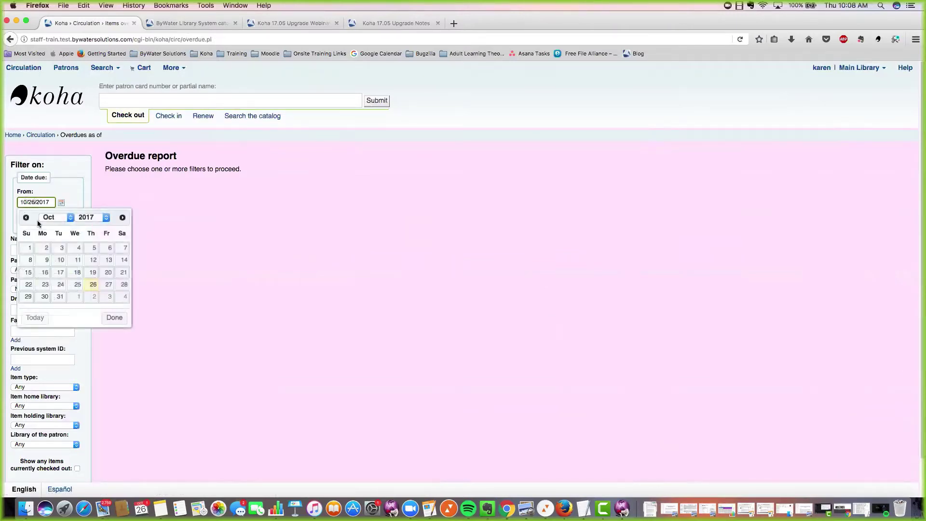
pyautogui.click(30, 248)
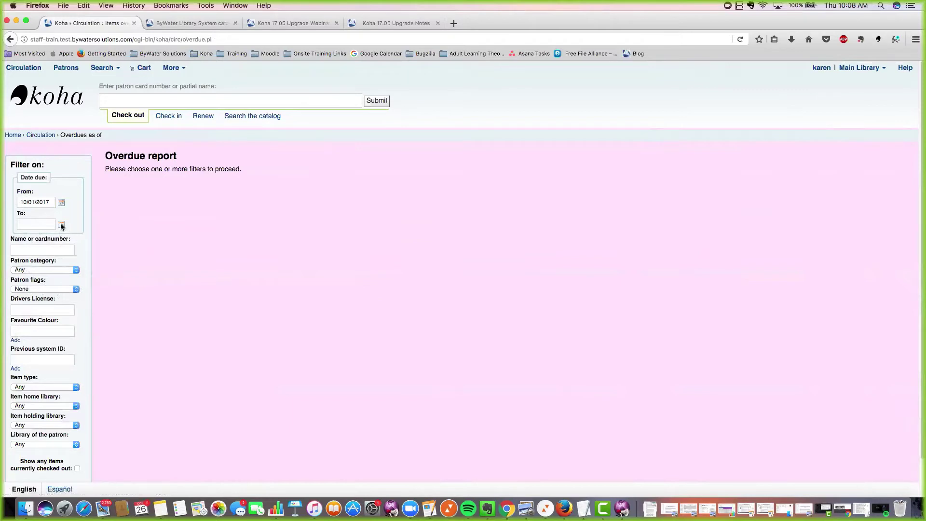
pyautogui.click(61, 225)
pyautogui.click(93, 305)
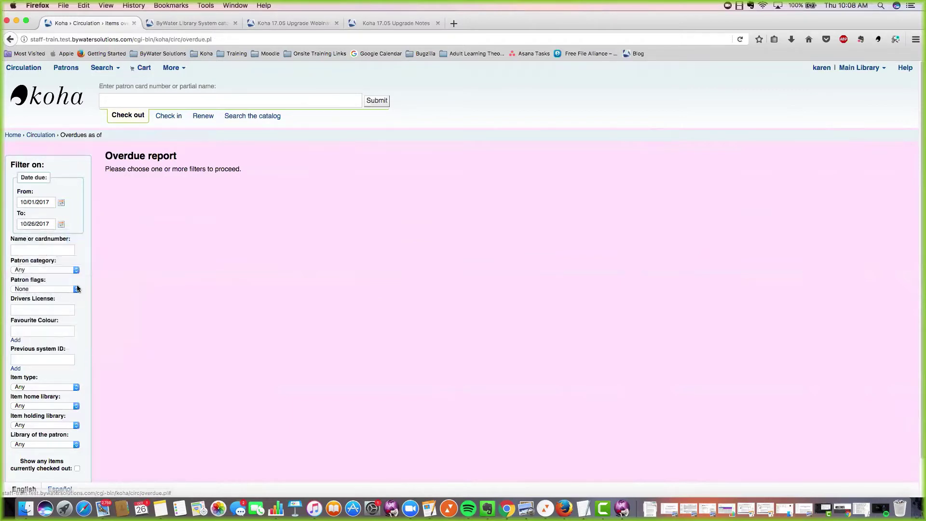
pyautogui.scroll(-2, 103, 266)
pyautogui.click(33, 450)
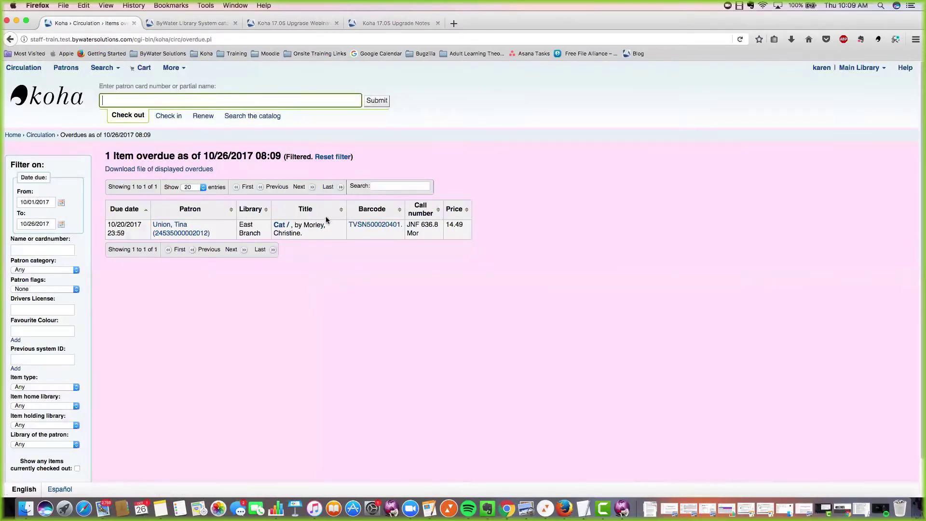
pyautogui.click(419, 213)
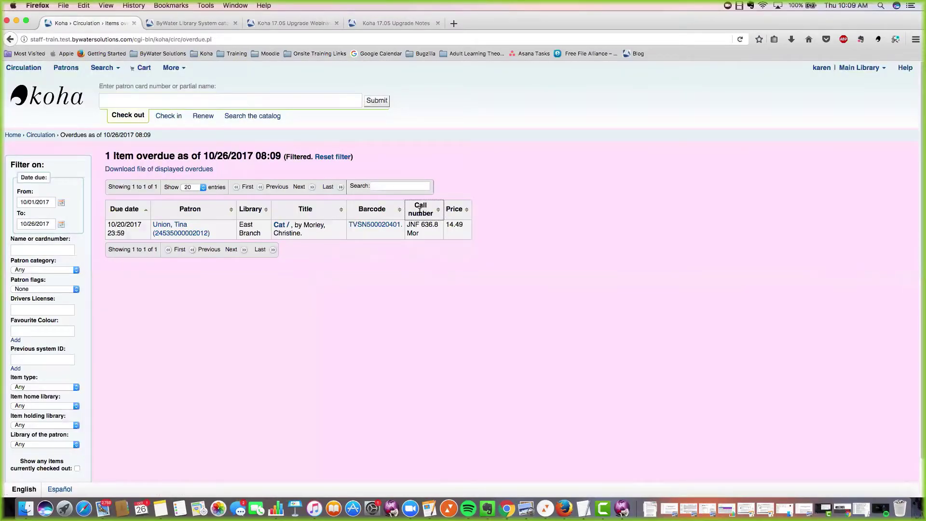
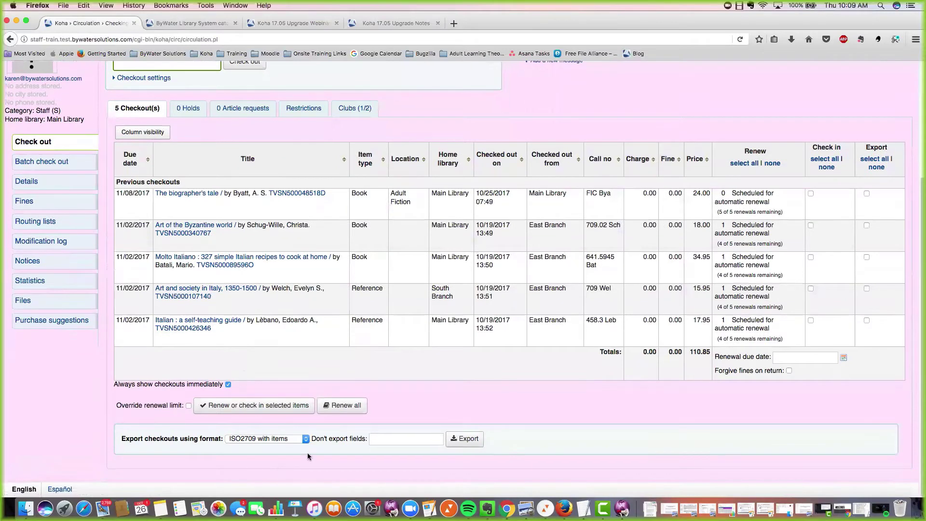
# - Find the ExportCircHistory preference through Administration's global search, showing it set to Show
pyautogui.click(307, 439)
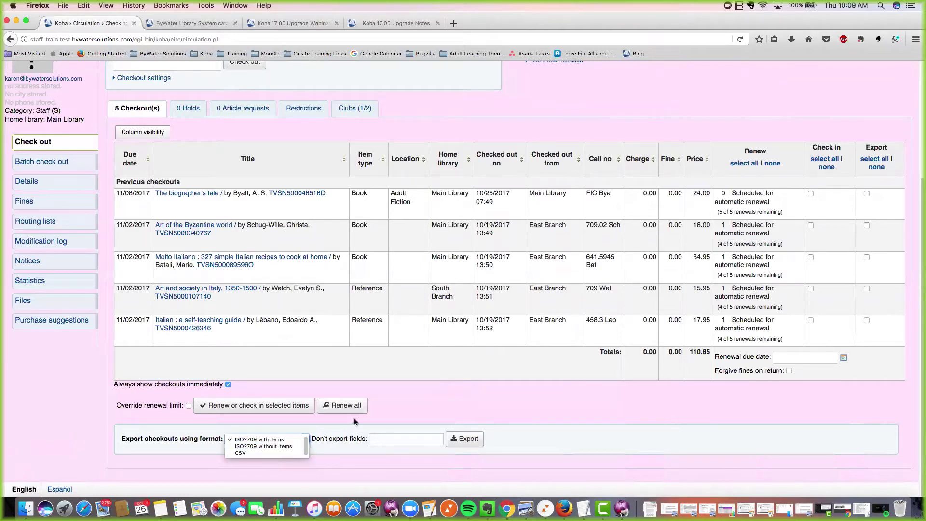
pyautogui.scroll(5, 354, 417)
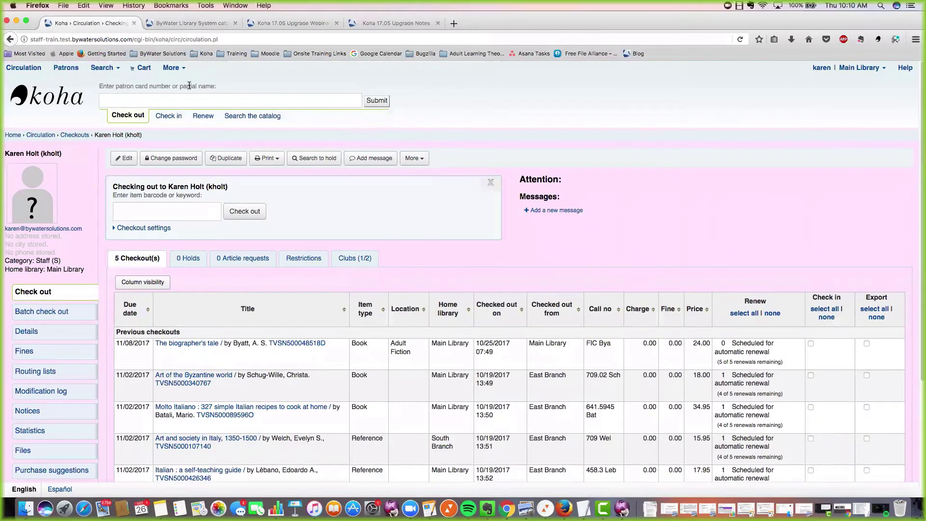
pyautogui.click(183, 71)
pyautogui.click(193, 185)
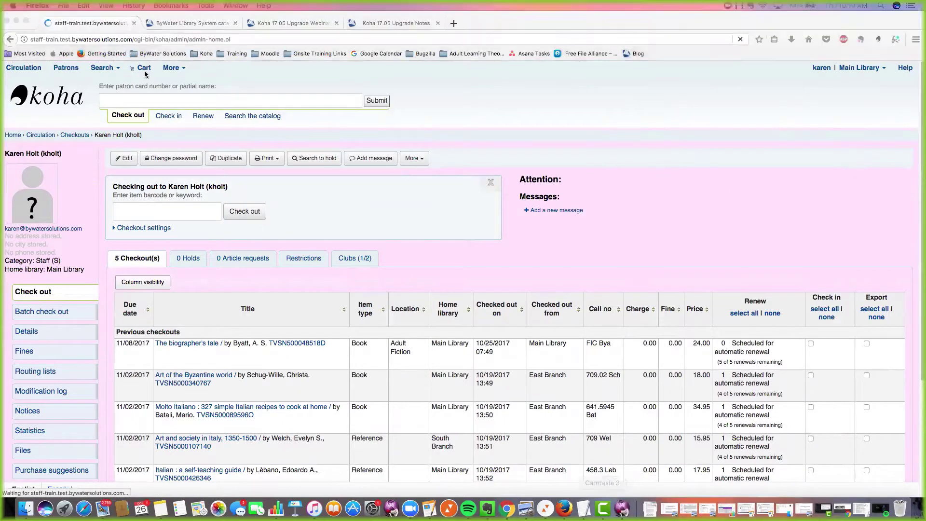
pyautogui.click(293, 222)
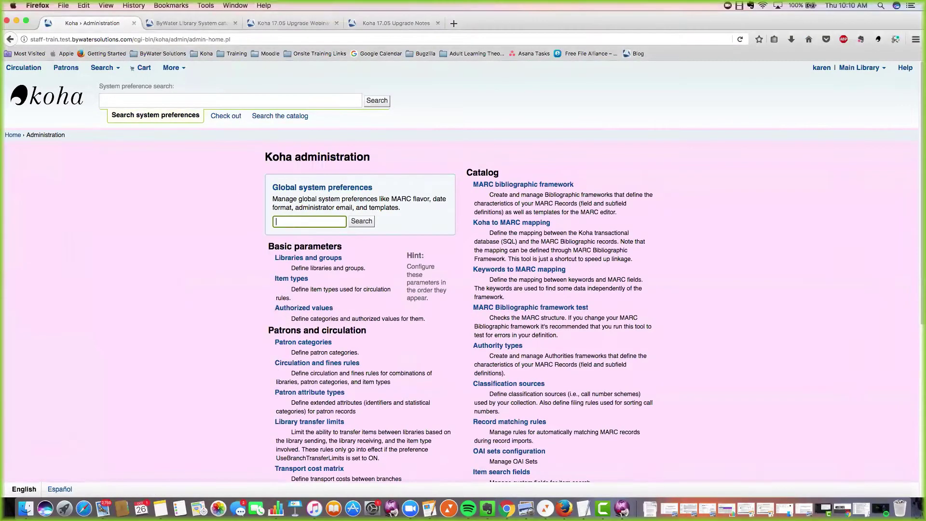
pyautogui.write('exportcirchistory')
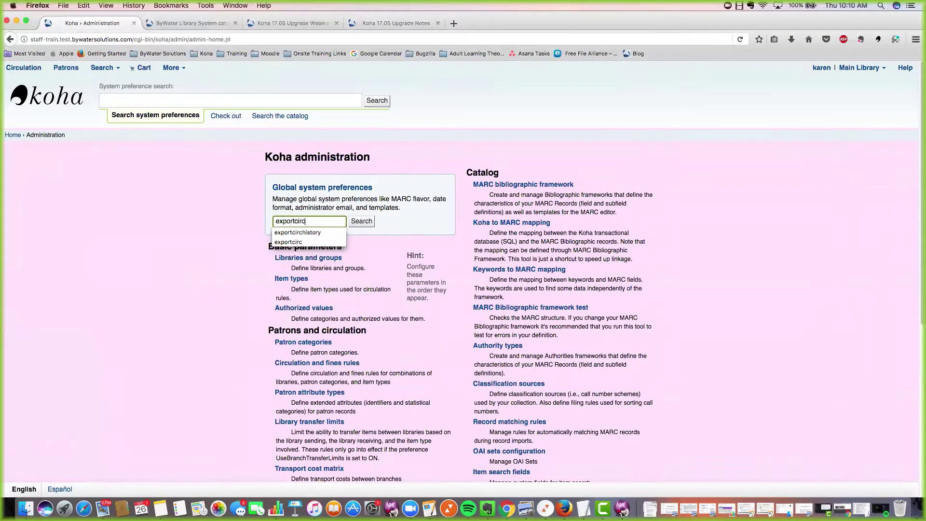
pyautogui.press('Return')
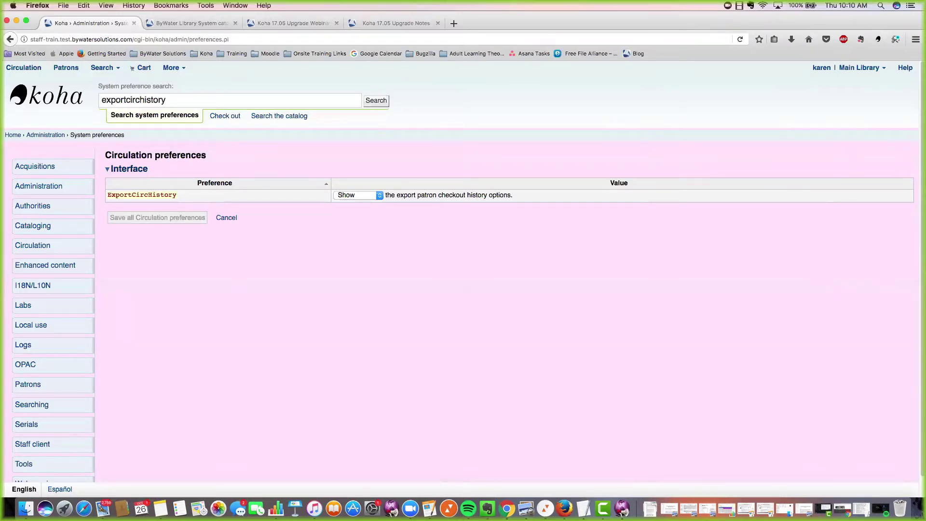
pyautogui.click(173, 68)
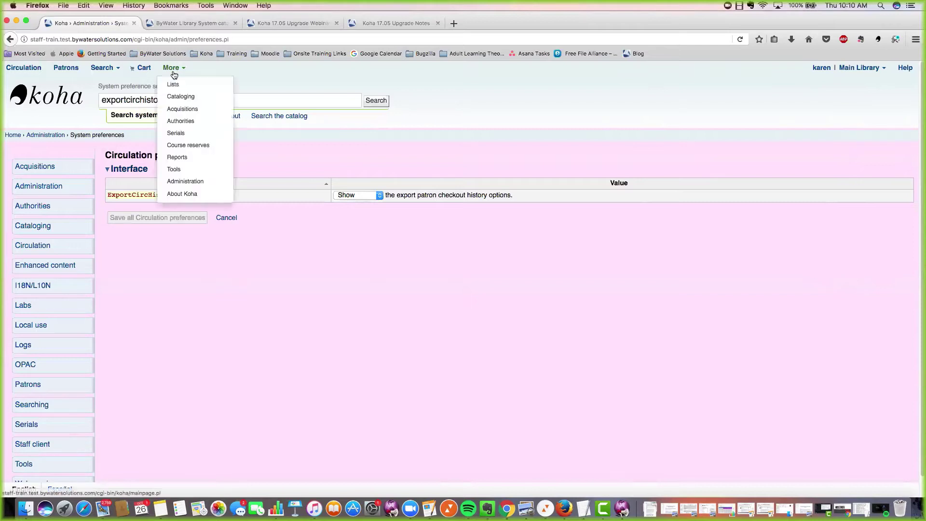
# - List the patron card creator's available card batches, showing batch 16 with 10 patrons
pyautogui.click(186, 171)
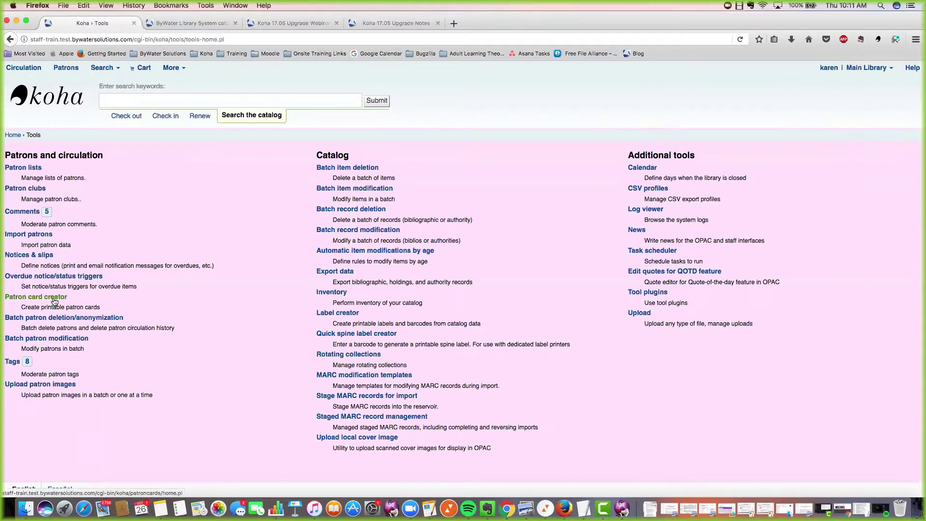
pyautogui.click(55, 302)
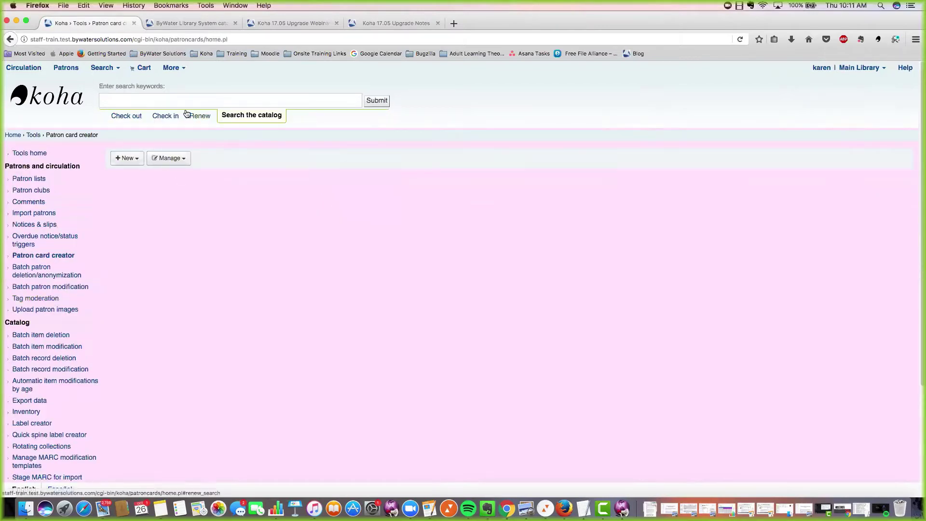
pyautogui.click(180, 158)
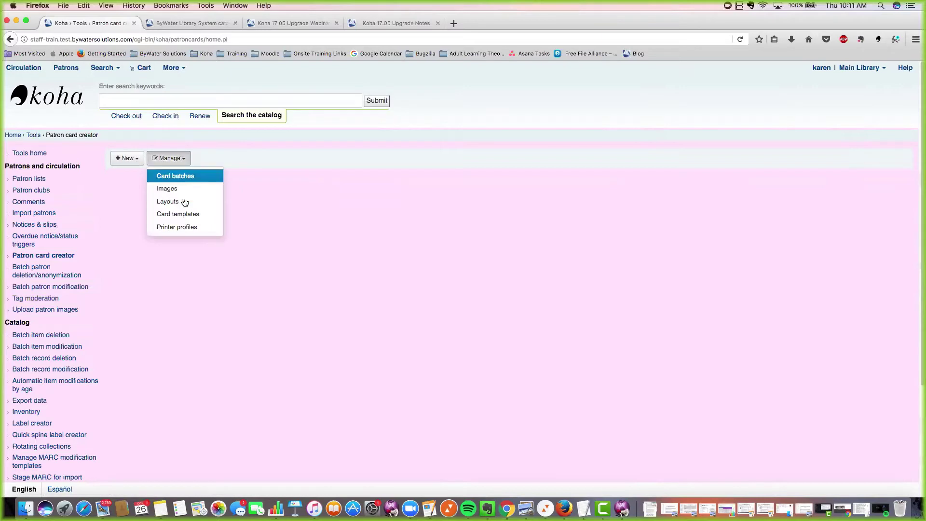
pyautogui.click(175, 176)
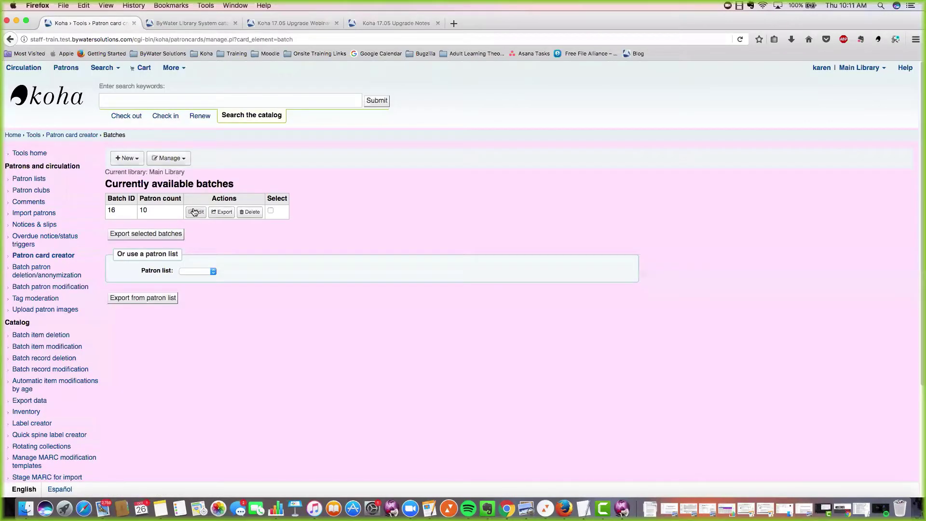
# - Edit batch 16, mark a patron for removal, then cancel so all 10 patrons remain
pyautogui.click(195, 212)
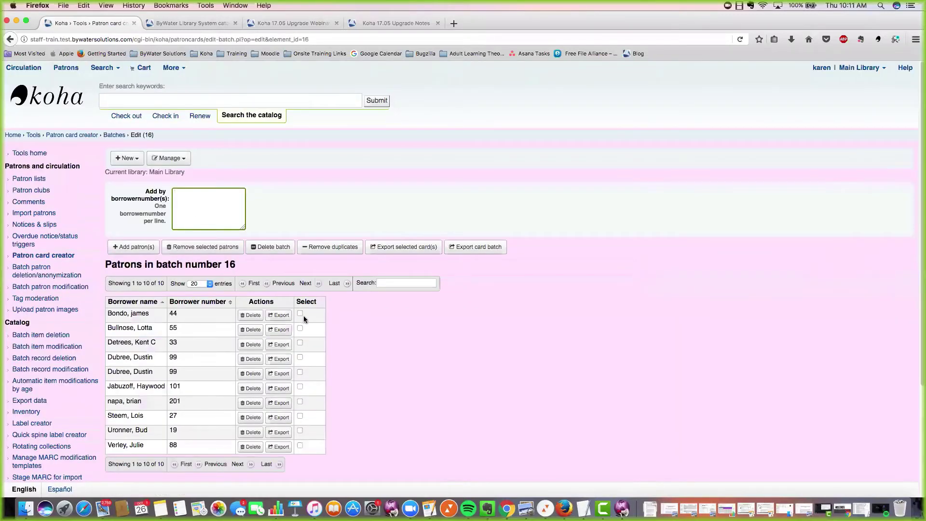
pyautogui.click(300, 313)
pyautogui.click(196, 247)
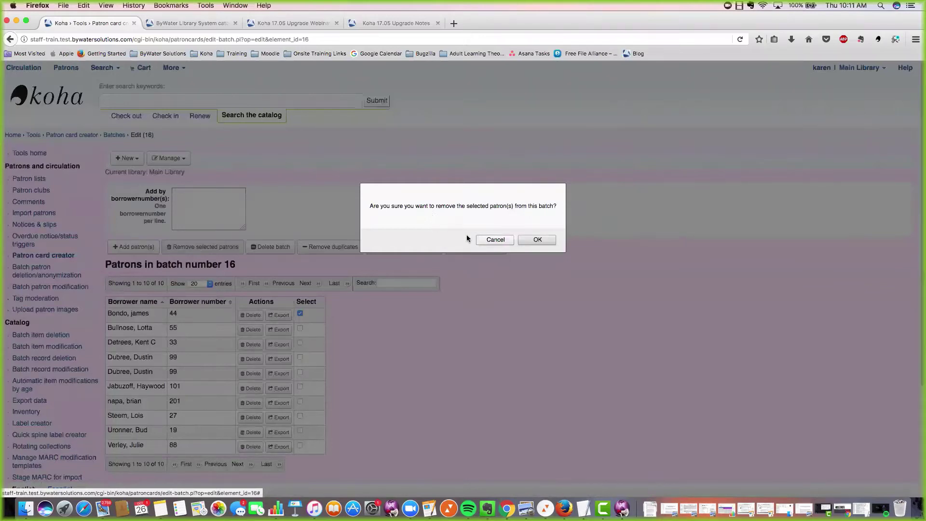
pyautogui.click(493, 239)
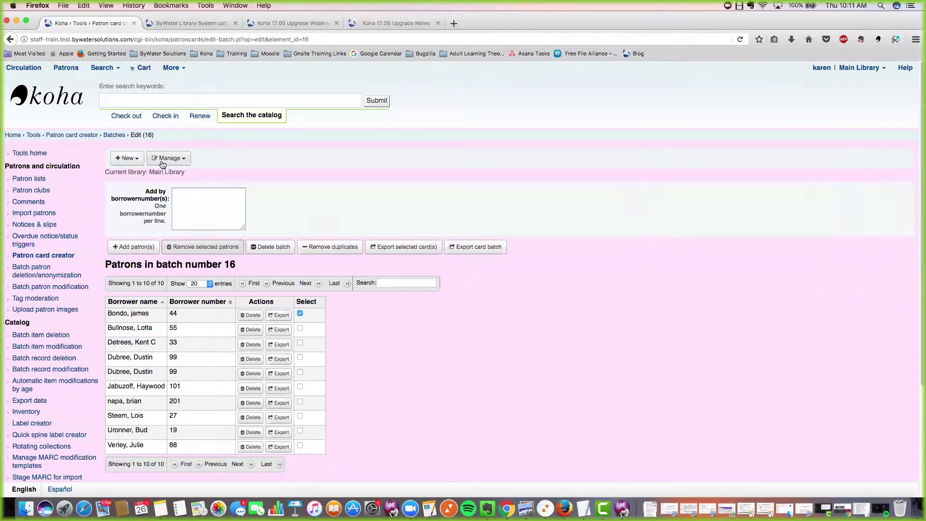
pyautogui.click(163, 164)
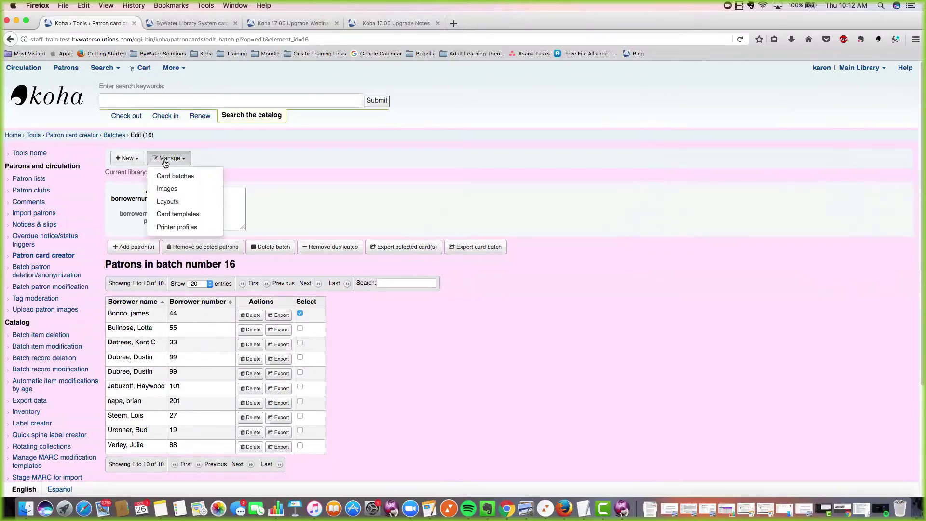
# - On the patron card images page, upload the patron's photo from Downloads, named after the patron
pyautogui.click(167, 189)
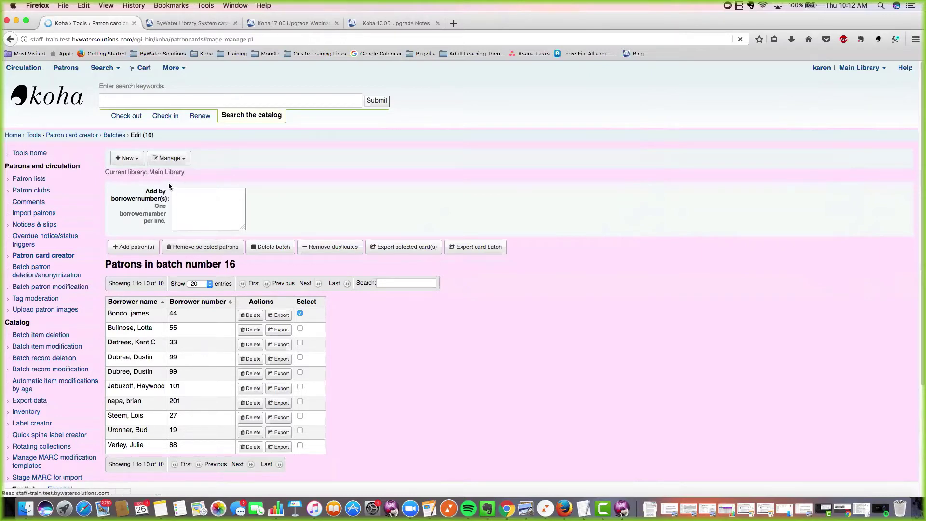
pyautogui.click(138, 271)
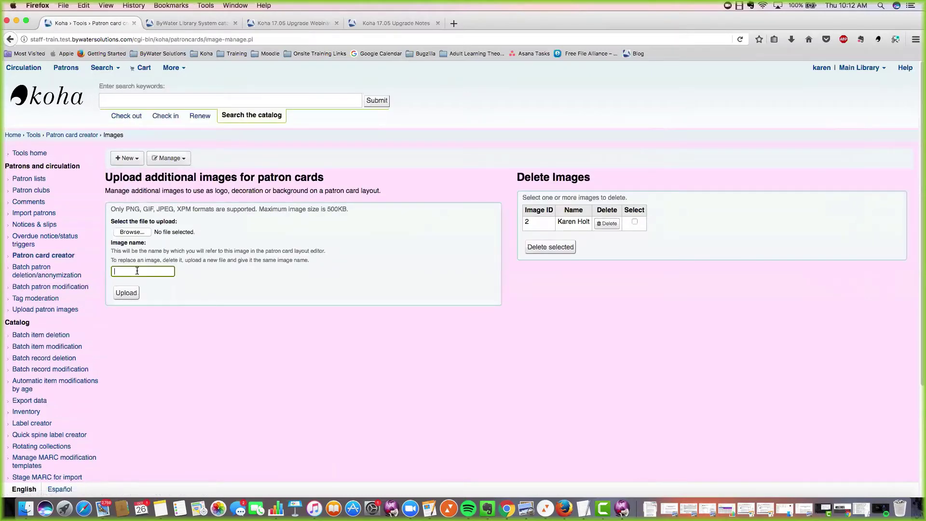
pyautogui.click(132, 233)
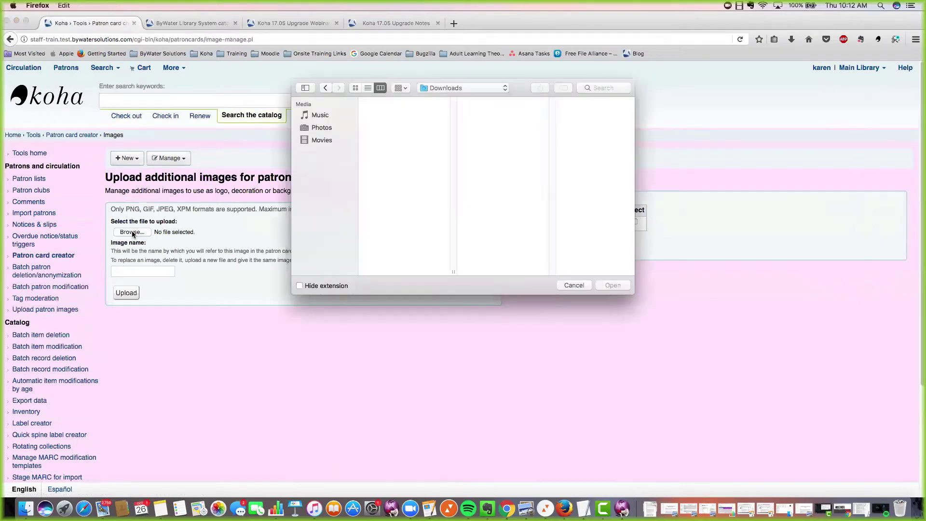
pyautogui.click(591, 90)
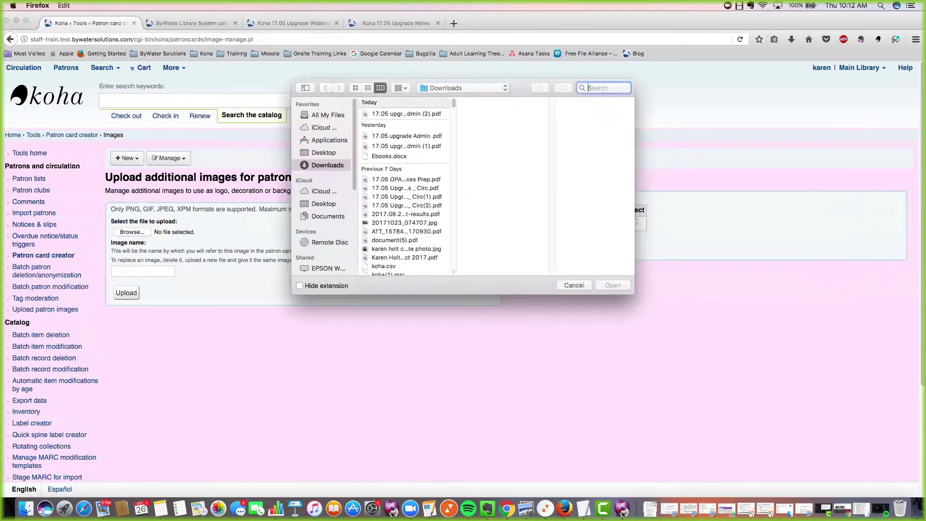
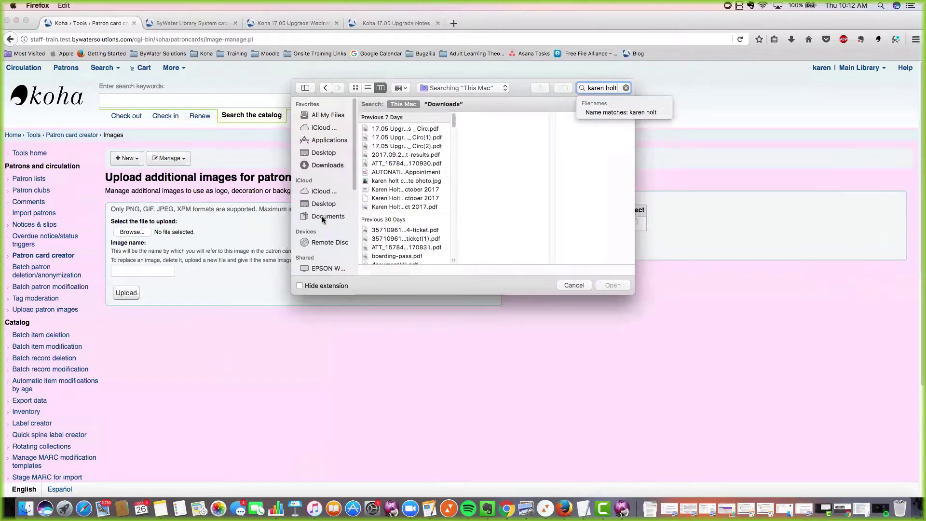
pyautogui.click(322, 167)
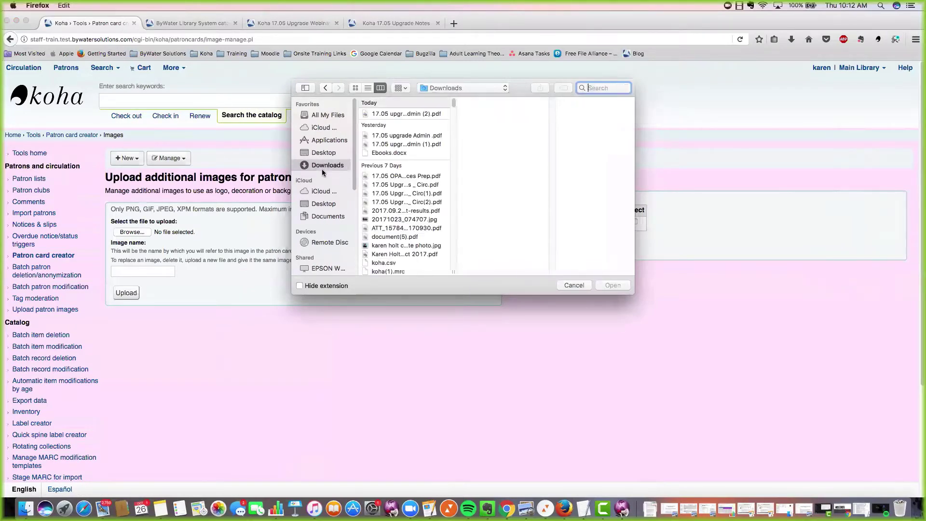
pyautogui.click(379, 248)
pyautogui.click(613, 285)
pyautogui.click(142, 272)
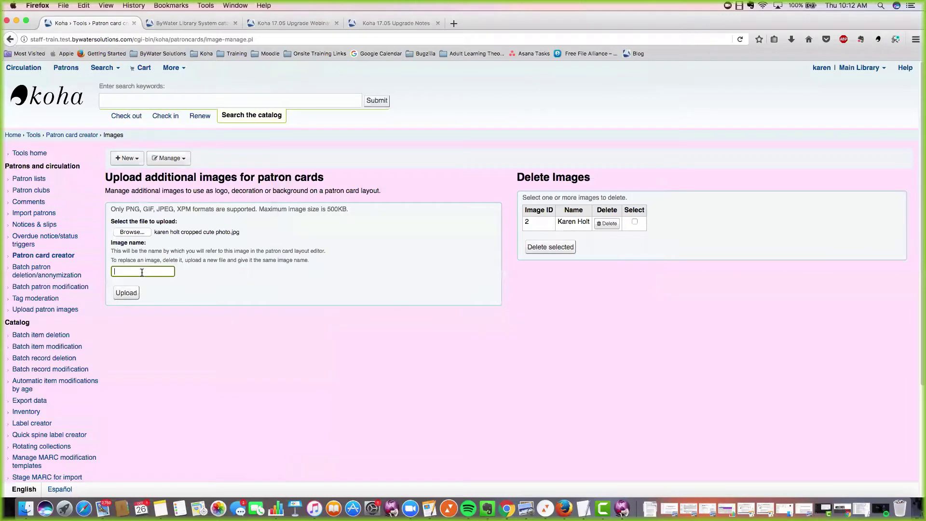
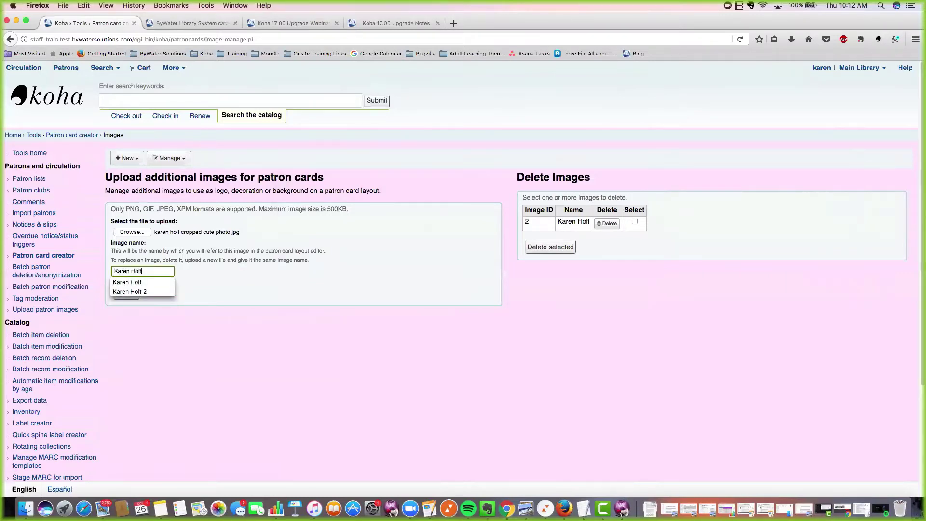
pyautogui.click(131, 311)
pyautogui.click(126, 293)
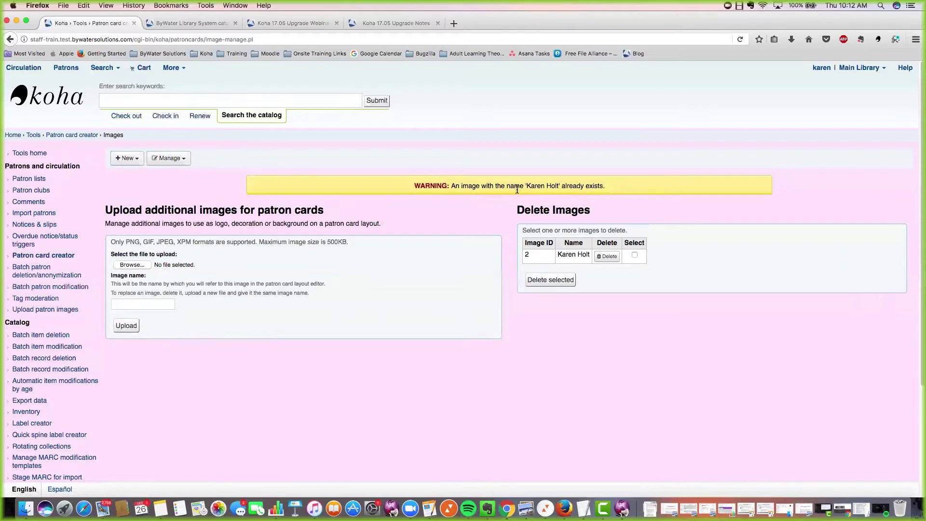
# - Re-upload the cropped photo under a unique numbered name, adding it as image 5
pyautogui.click(131, 265)
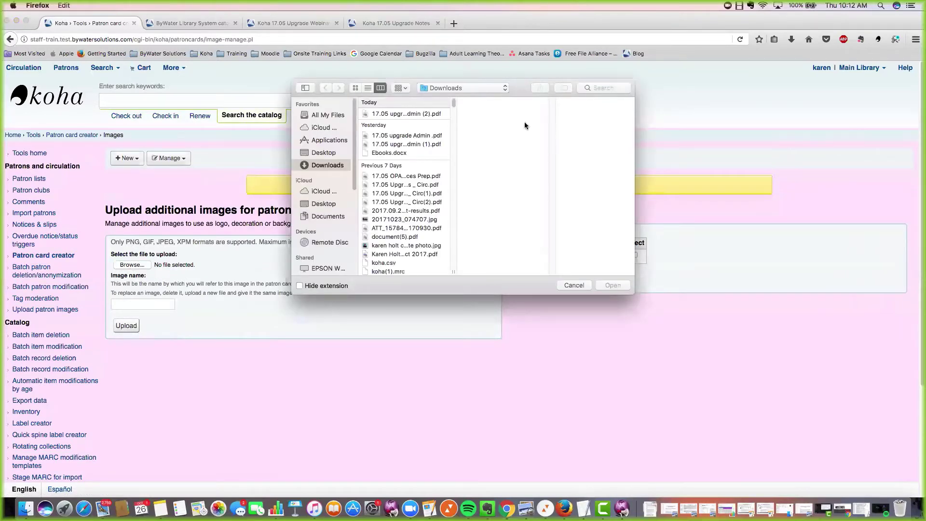
pyautogui.click(393, 245)
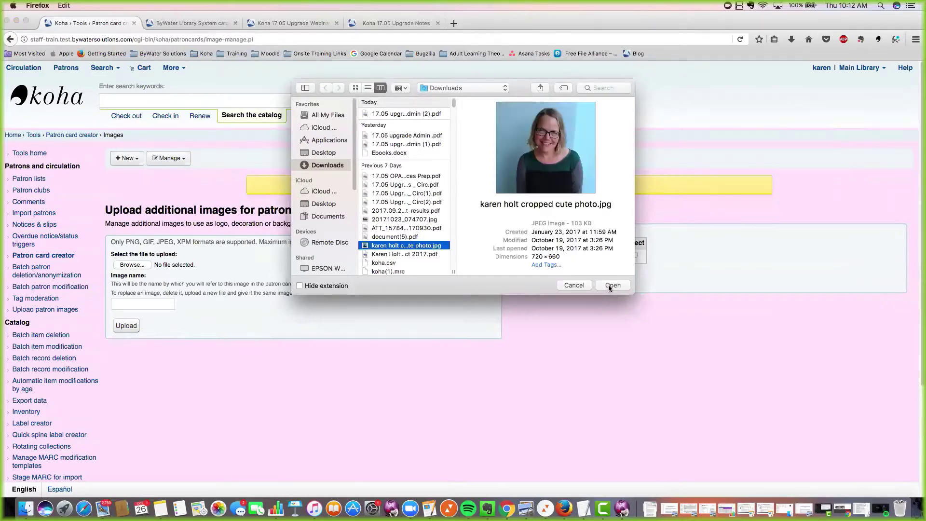
pyautogui.click(611, 286)
pyautogui.click(135, 304)
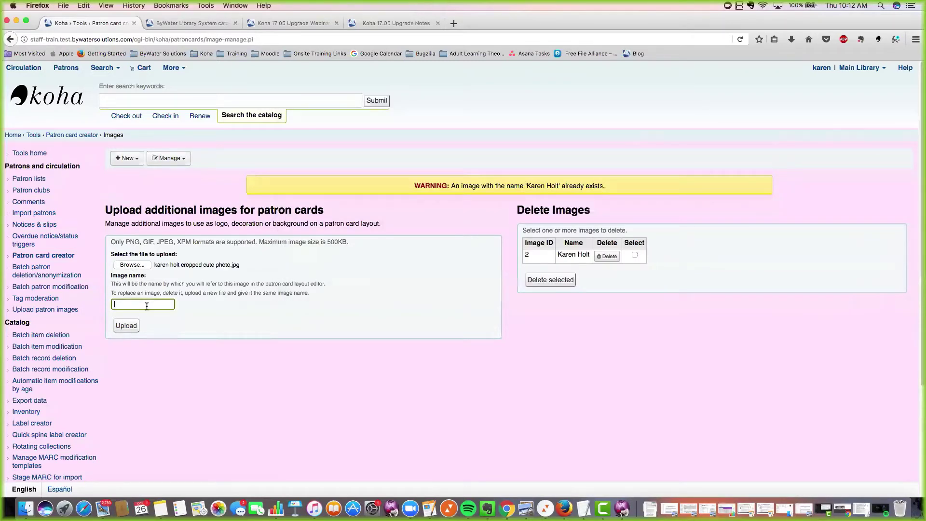
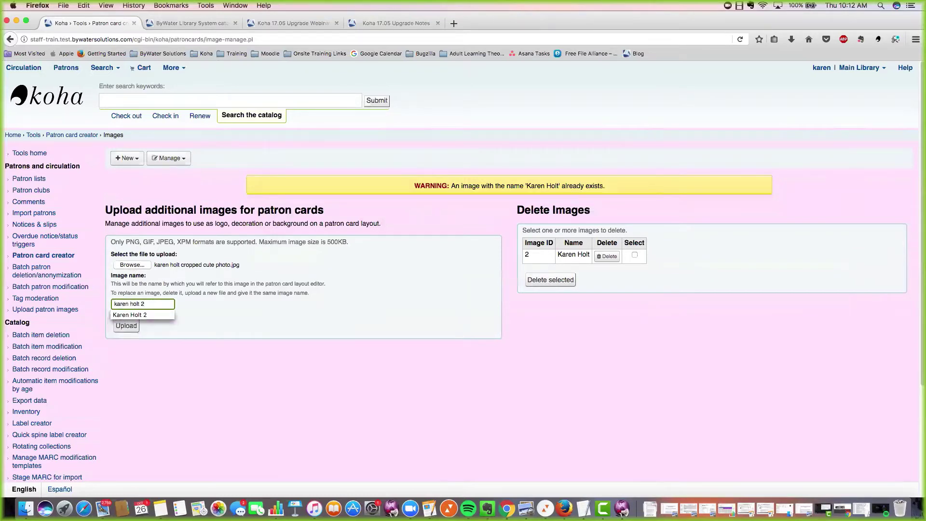
pyautogui.click(124, 324)
pyautogui.click(124, 325)
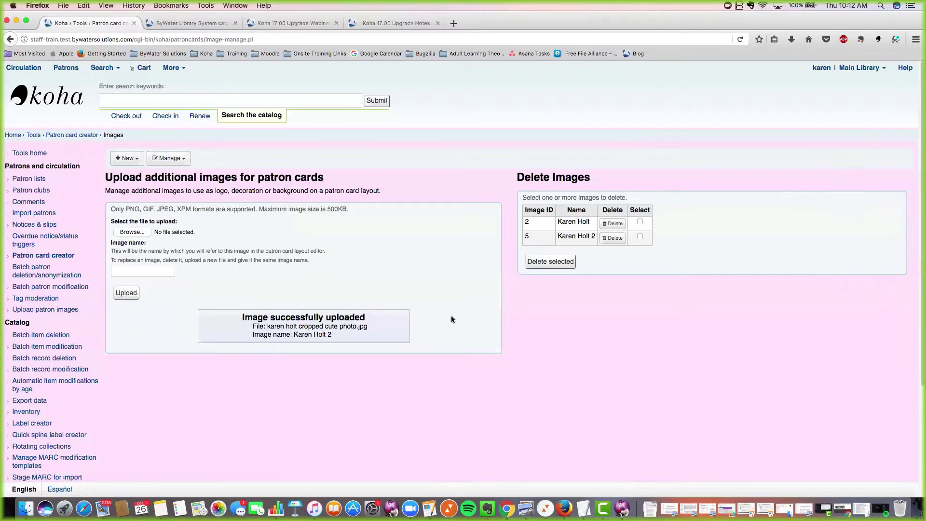
pyautogui.scroll(-1, 459, 320)
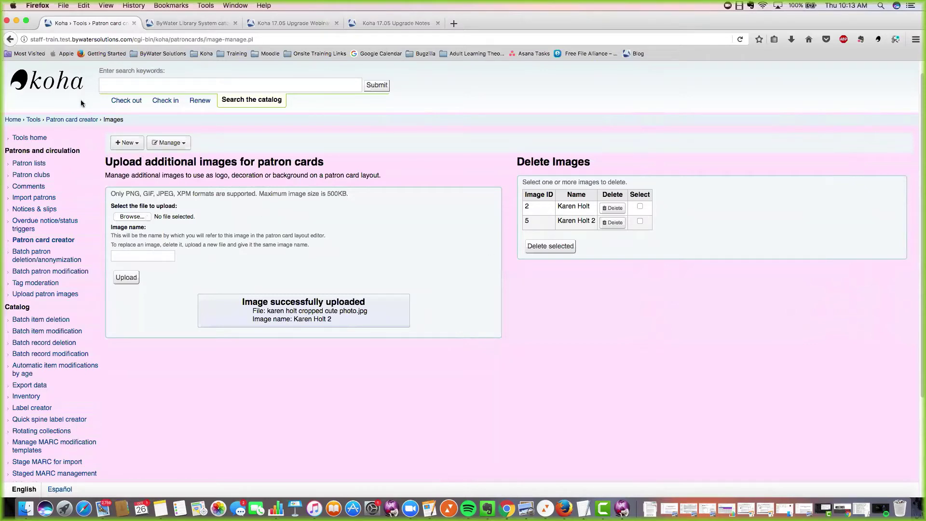
pyautogui.scroll(2, 77, 102)
# - Start a blank Staff-category patron record in Patrons and scroll through its fields
pyautogui.click(70, 70)
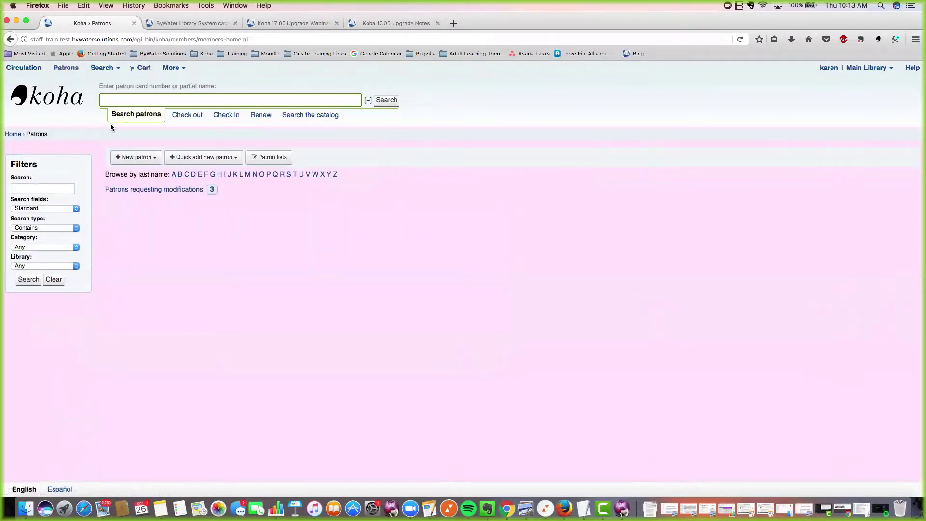
pyautogui.click(137, 156)
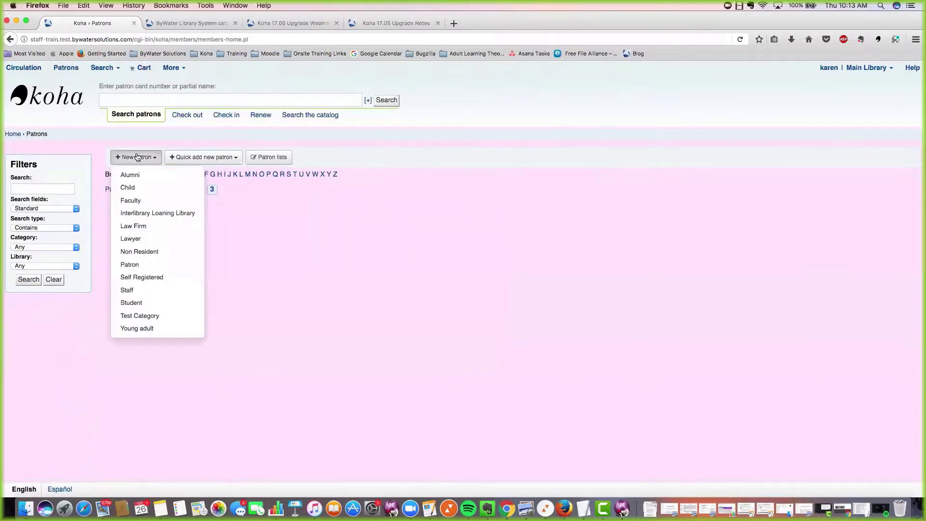
pyautogui.click(135, 289)
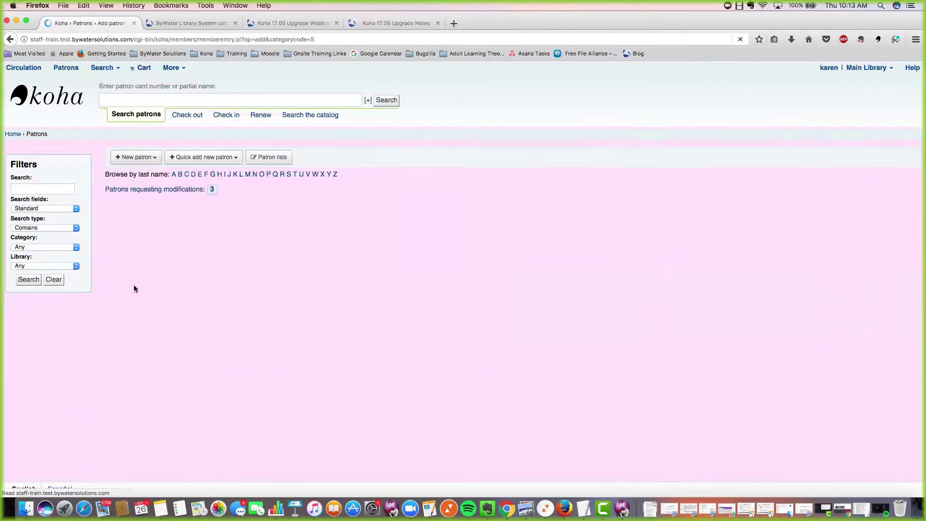
pyautogui.scroll(-10, 142, 278)
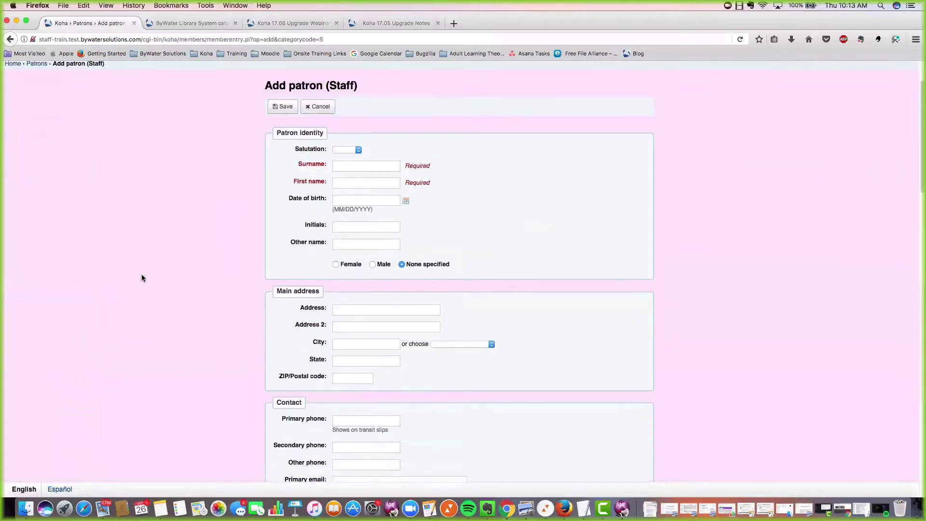
pyautogui.scroll(-10, 142, 270)
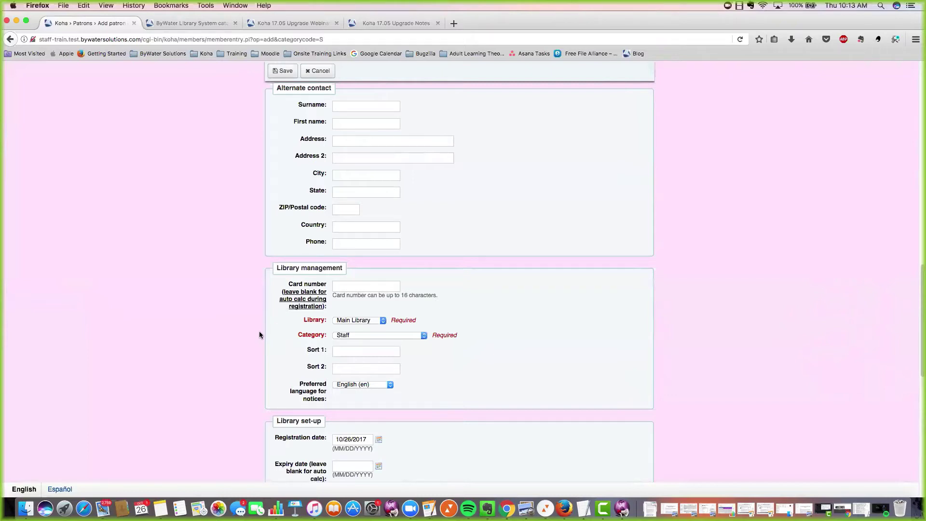
pyautogui.scroll(-2, 260, 335)
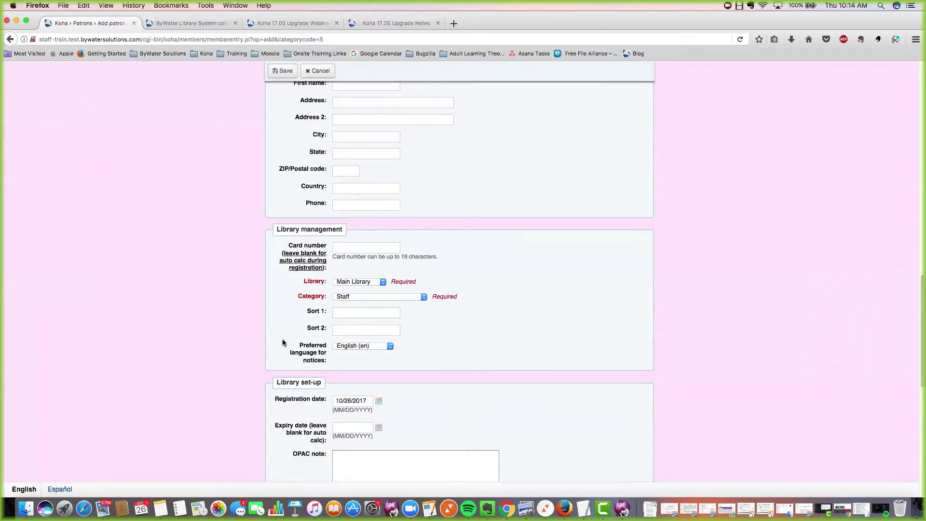
pyautogui.scroll(15, 240, 238)
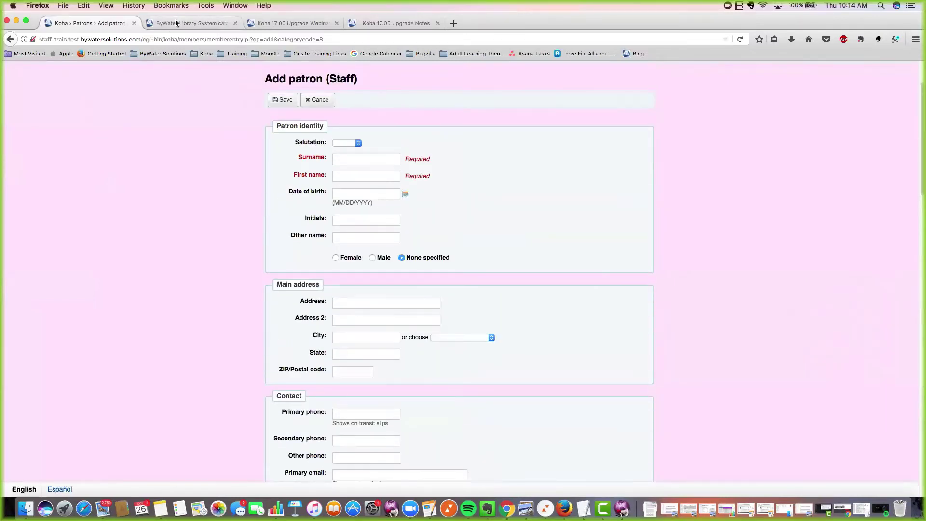
pyautogui.click(176, 22)
# - Try logging into the public catalog with the locked patron's username and password
pyautogui.click(741, 230)
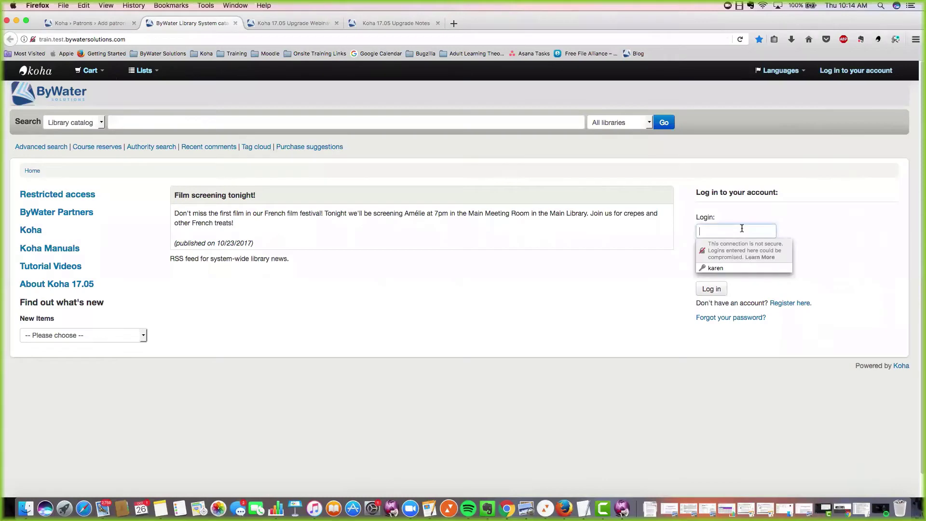
pyautogui.write('savannah')
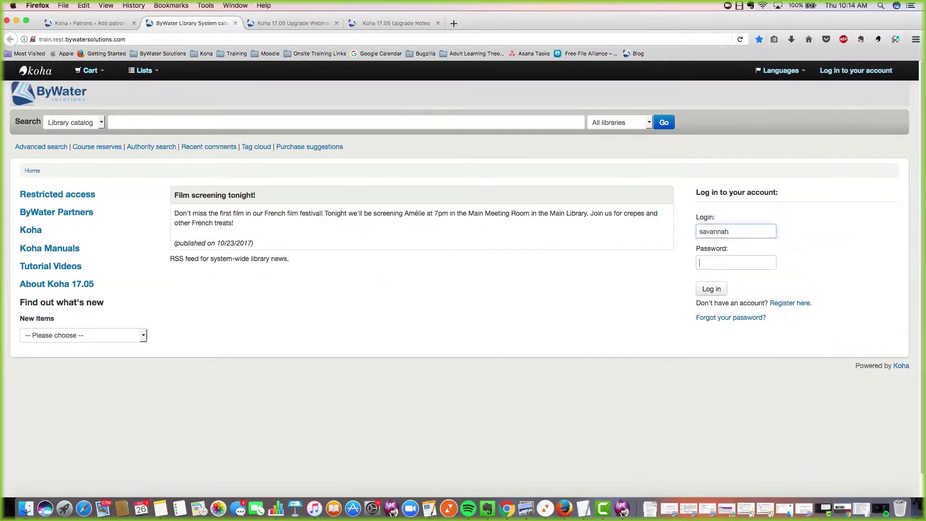
pyautogui.press('Tab')
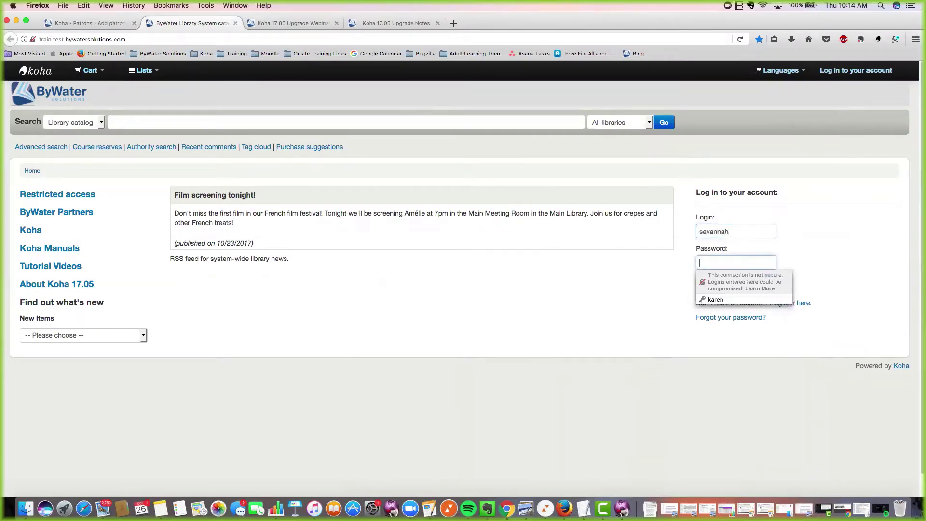
pyautogui.write('•••')
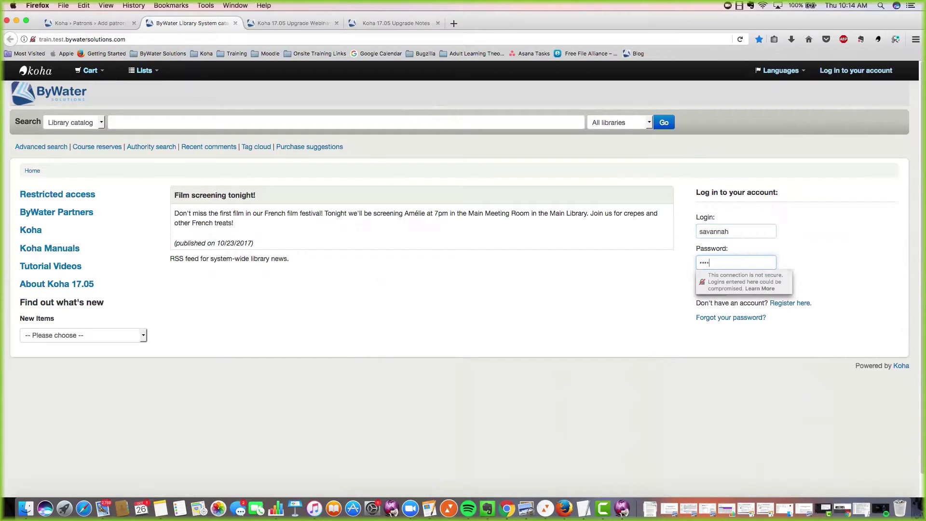
pyautogui.press('Return')
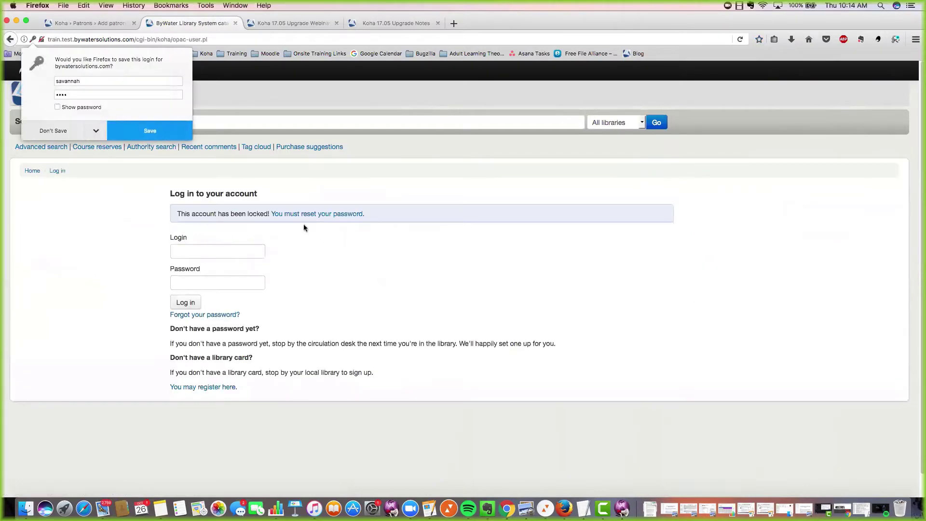
pyautogui.click(82, 144)
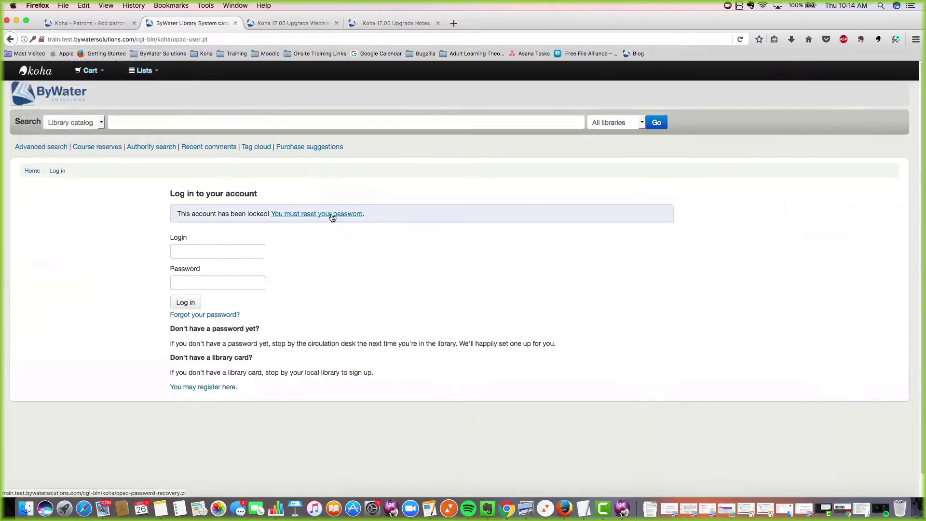
# - Open the forgotten password recovery page, then go back to the staff Add patron form
pyautogui.click(332, 215)
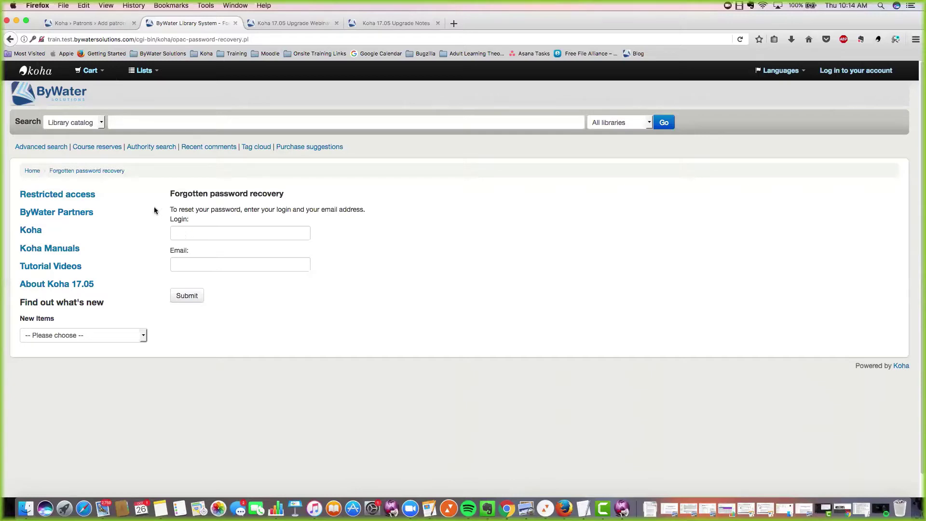
pyautogui.click(109, 23)
pyautogui.scroll(3, 229, 231)
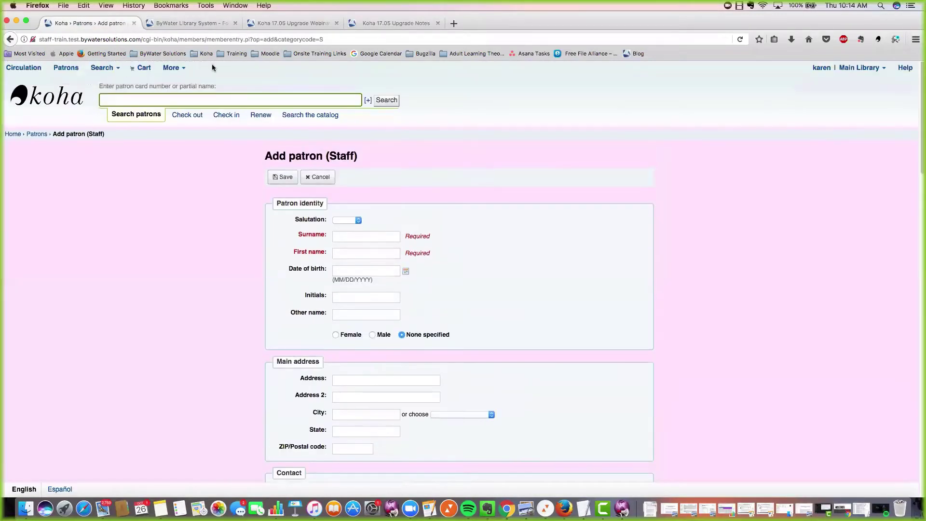
# - Search system preferences for failedloginattempts and check its blocking limit of 3 attempts
pyautogui.click(175, 68)
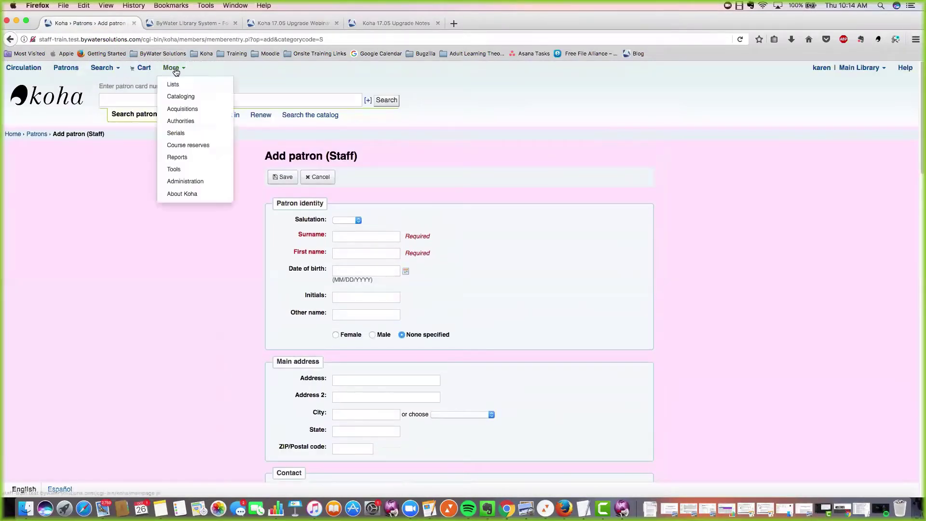
pyautogui.click(196, 183)
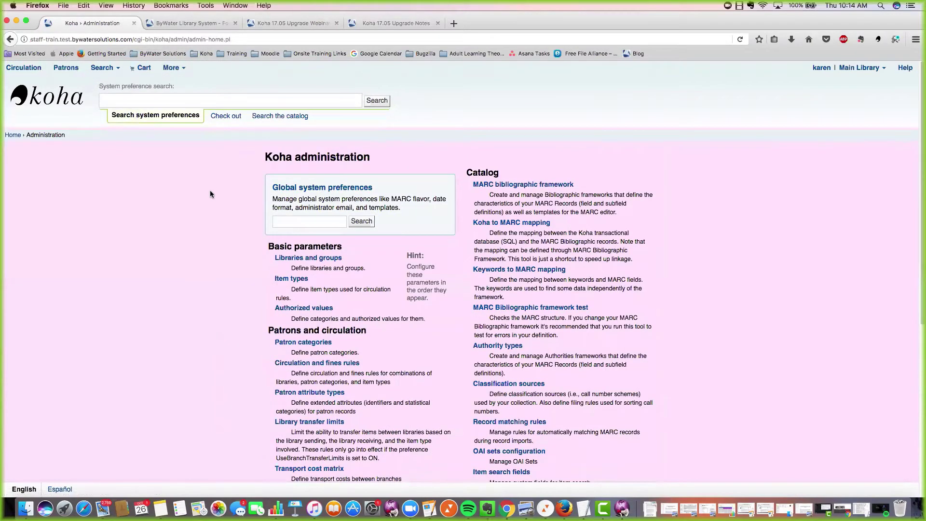
pyautogui.click(324, 219)
pyautogui.write('failedlogina')
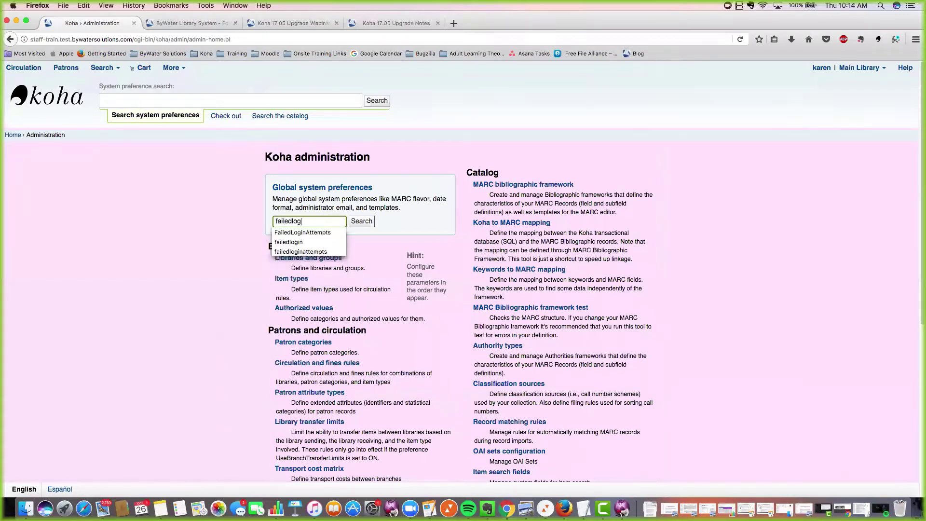
pyautogui.write('ttempts')
pyautogui.press('Return')
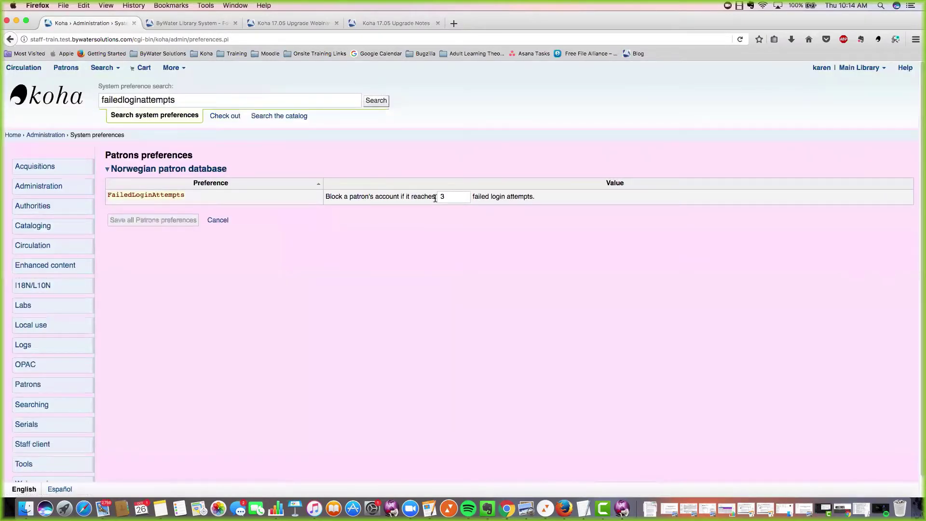
pyautogui.click(445, 198)
pyautogui.doubleClick(170, 102)
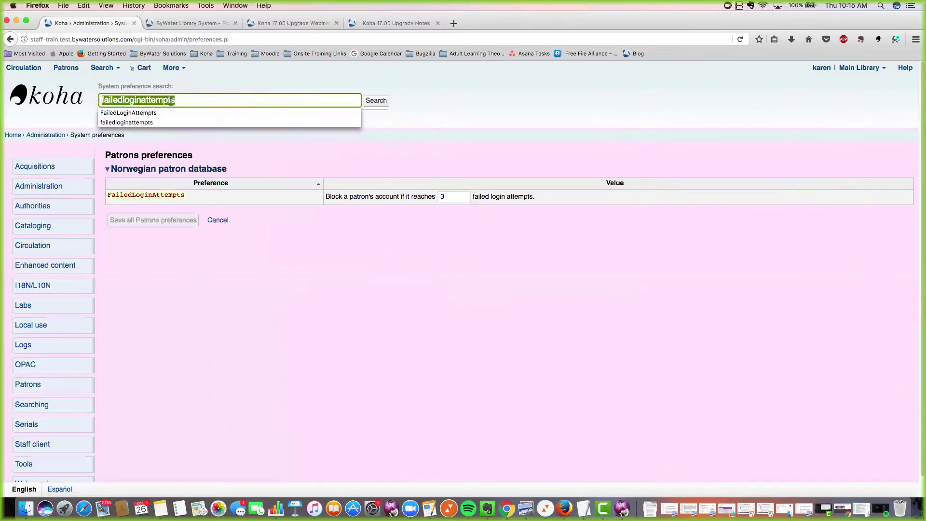
# - Search preferences for opacresetpassword, showing OPAC password recovery by e-mail allowed
pyautogui.write('opac')
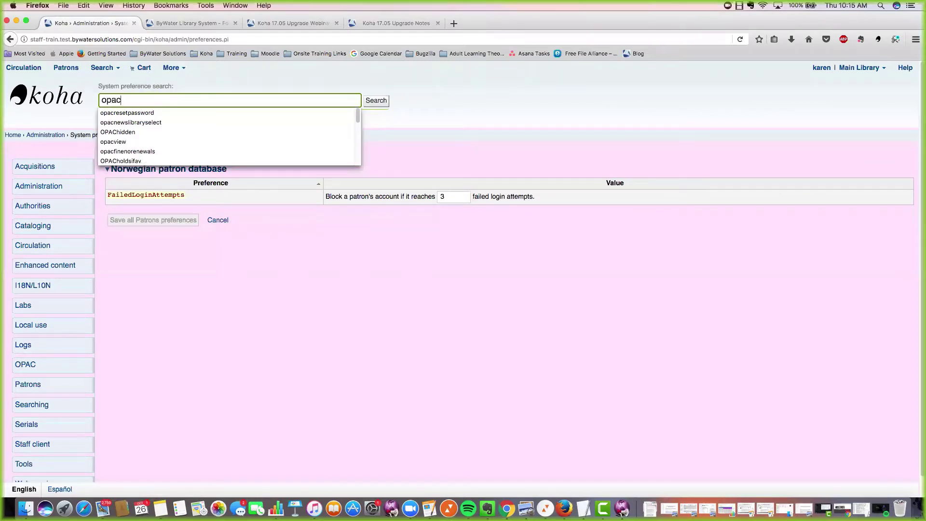
pyautogui.write('reset')
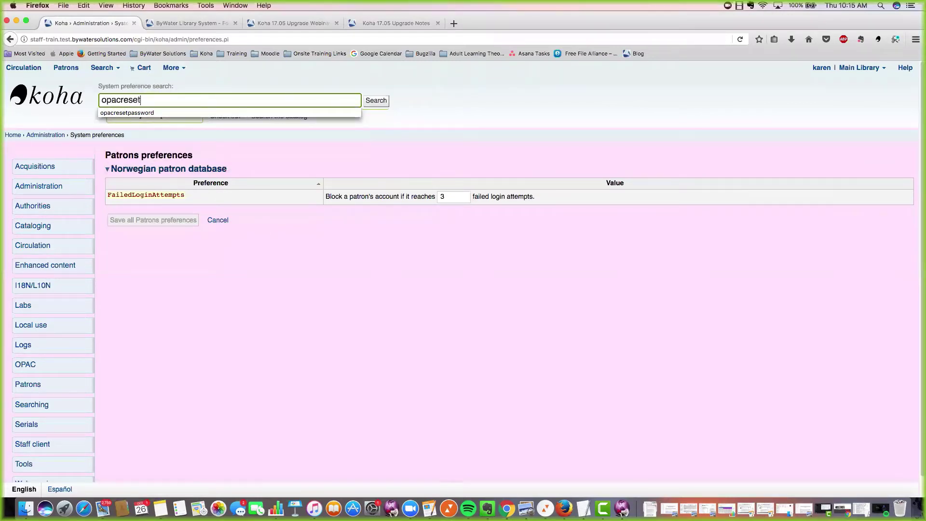
pyautogui.write('password')
pyautogui.press('Return')
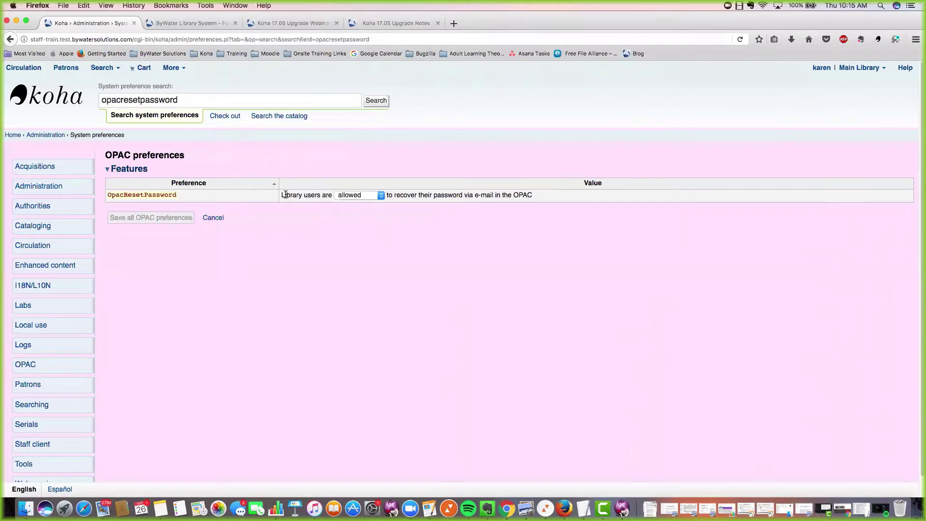
pyautogui.rightClick(282, 198)
pyautogui.click(238, 354)
pyautogui.click(124, 100)
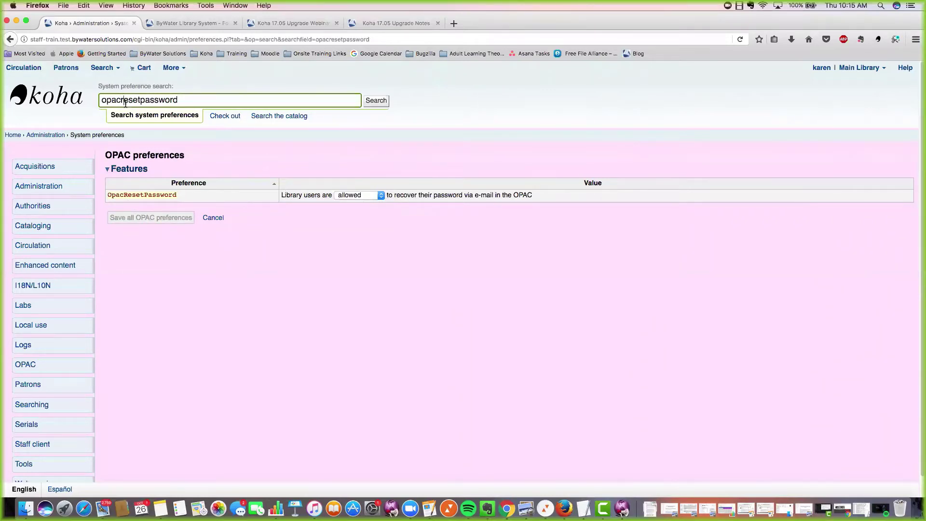
# - Look up the staff patron by full name using the Check out search
pyautogui.click(227, 117)
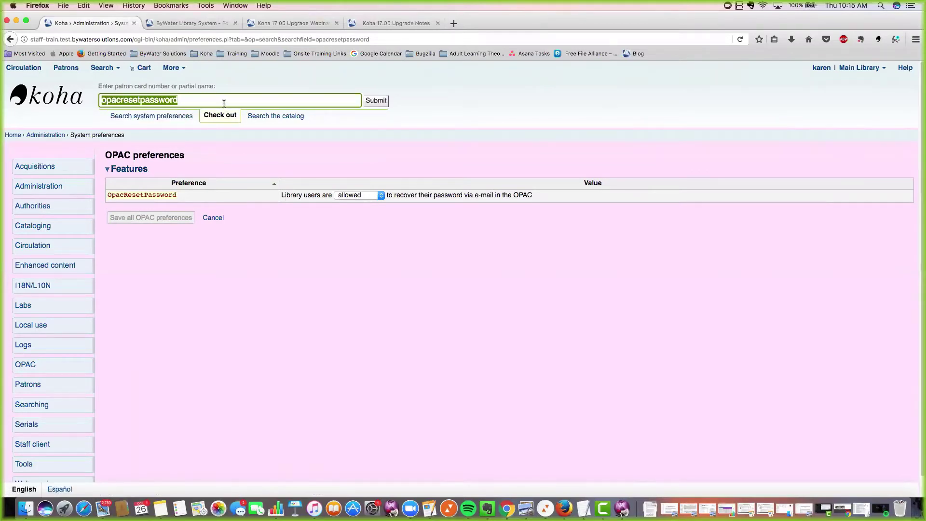
pyautogui.click(226, 103)
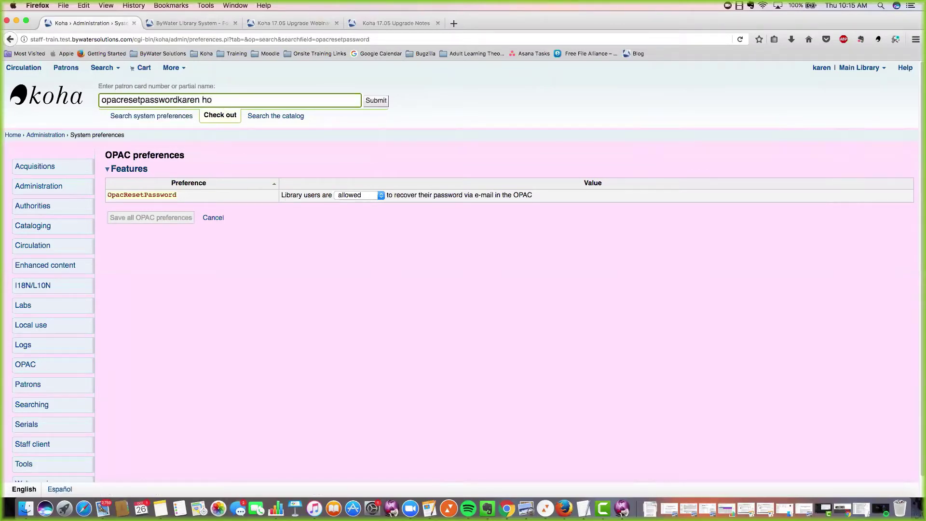
pyautogui.tripleClick(223, 100)
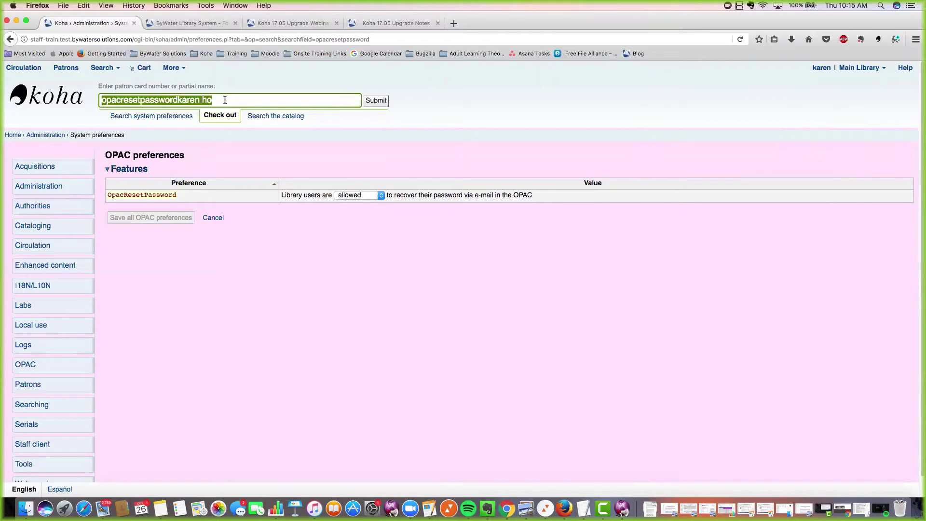
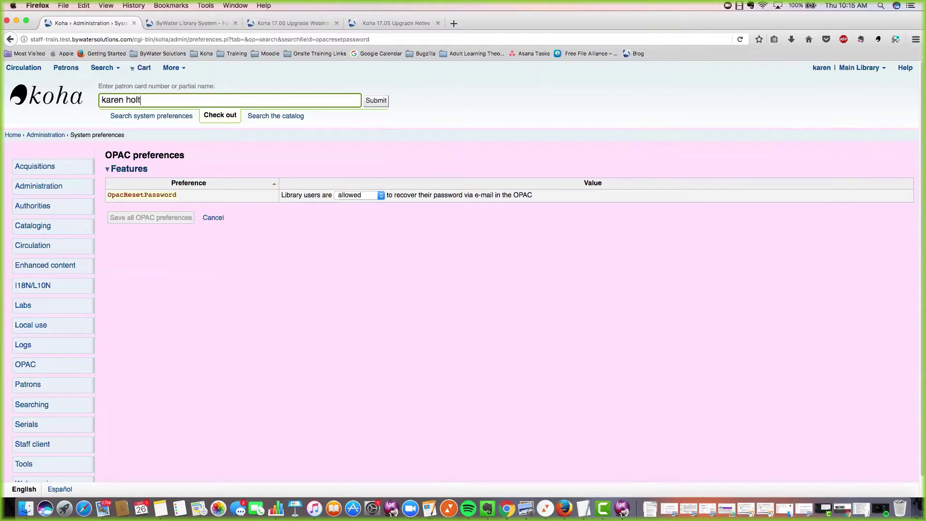
pyautogui.press('Return')
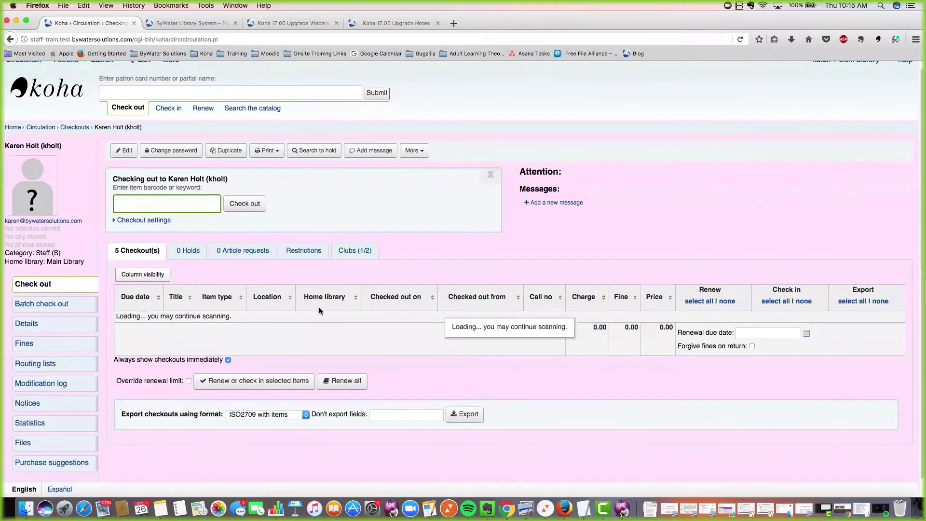
# - Expand and read the pending Koha password recovery e-mail in the patron's sent notices
pyautogui.scroll(-5, 319, 307)
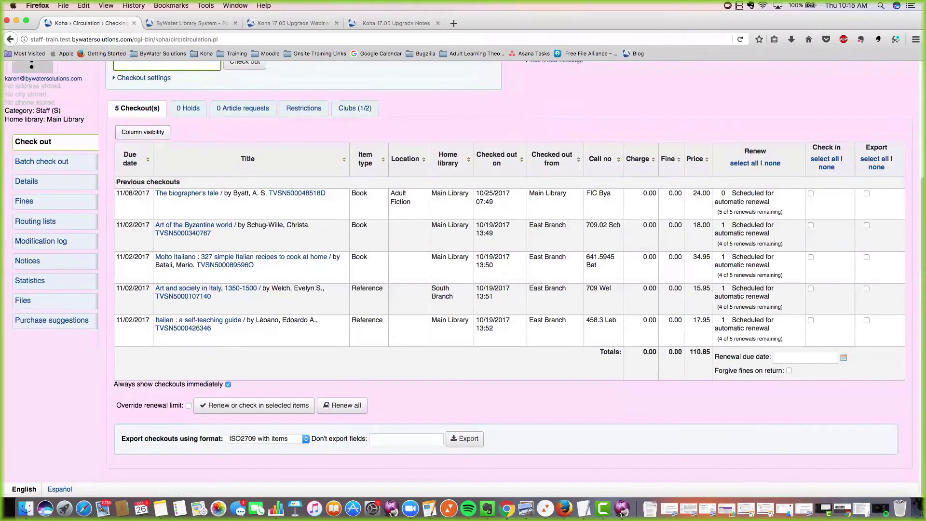
pyautogui.click(28, 261)
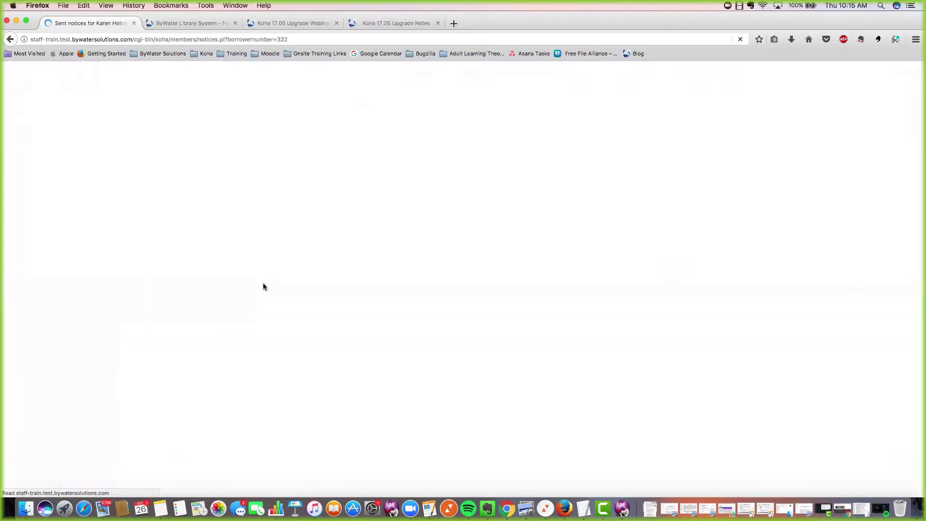
pyautogui.scroll(-1, 373, 361)
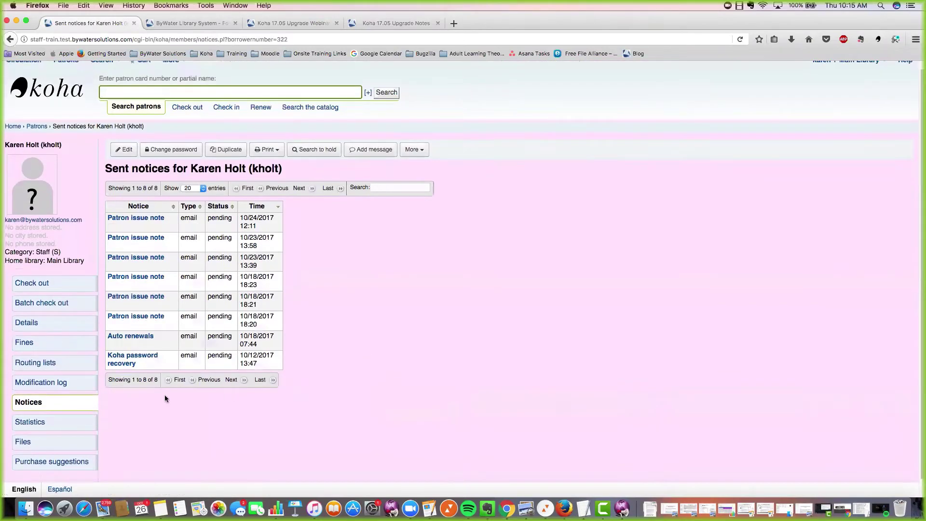
pyautogui.click(130, 361)
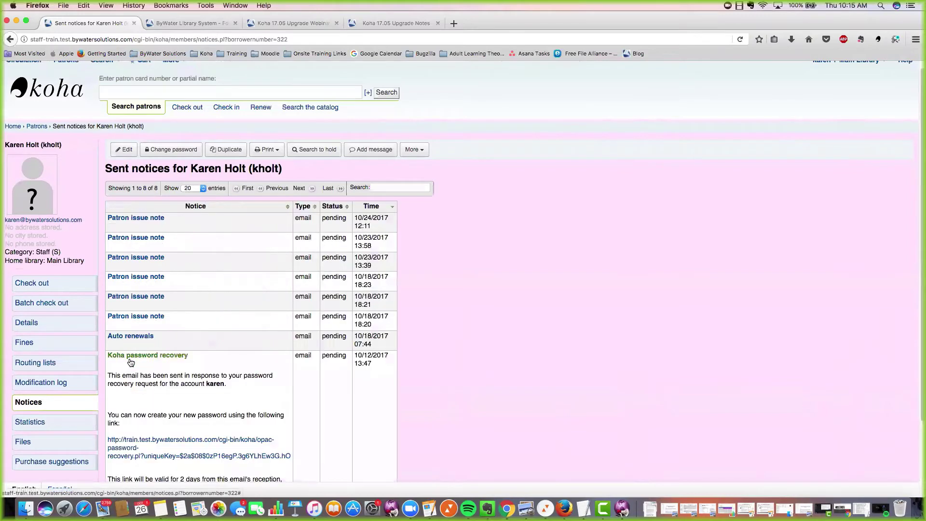
pyautogui.scroll(-3, 233, 385)
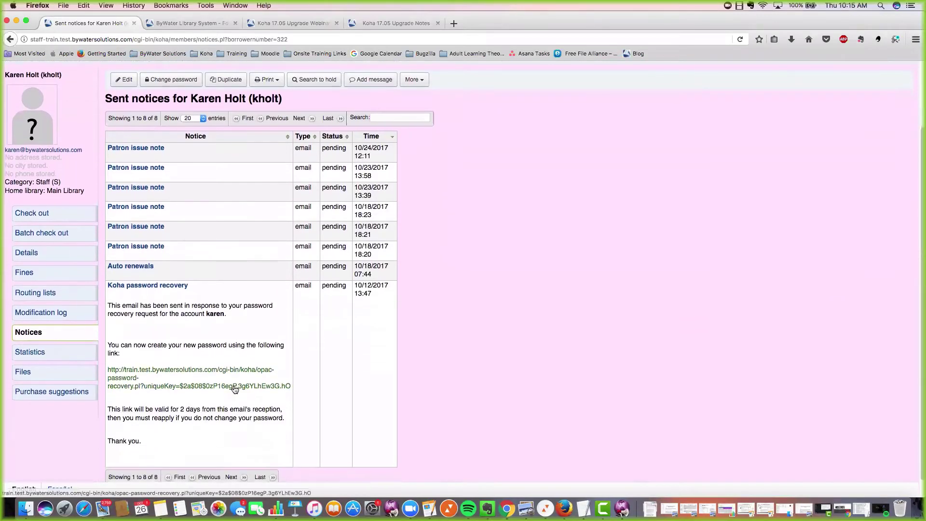
pyautogui.scroll(-1, 234, 389)
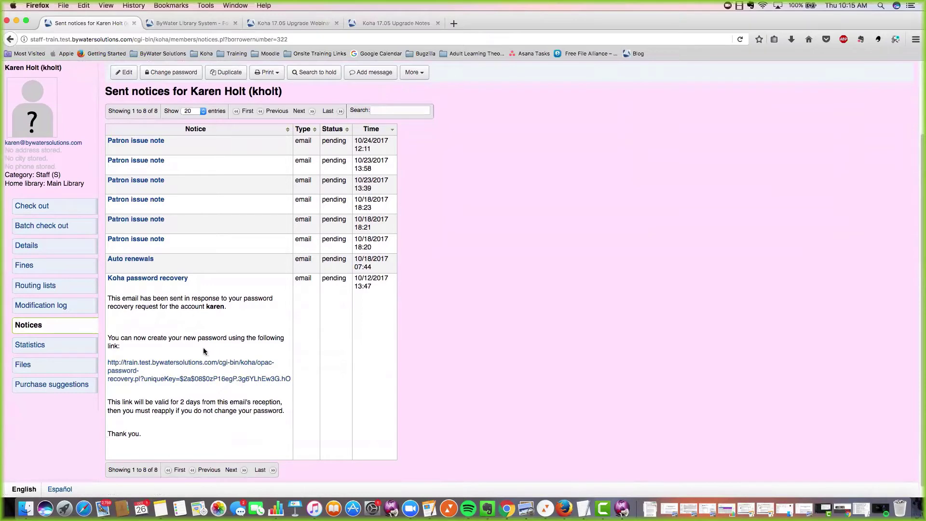
pyautogui.scroll(-1, 203, 351)
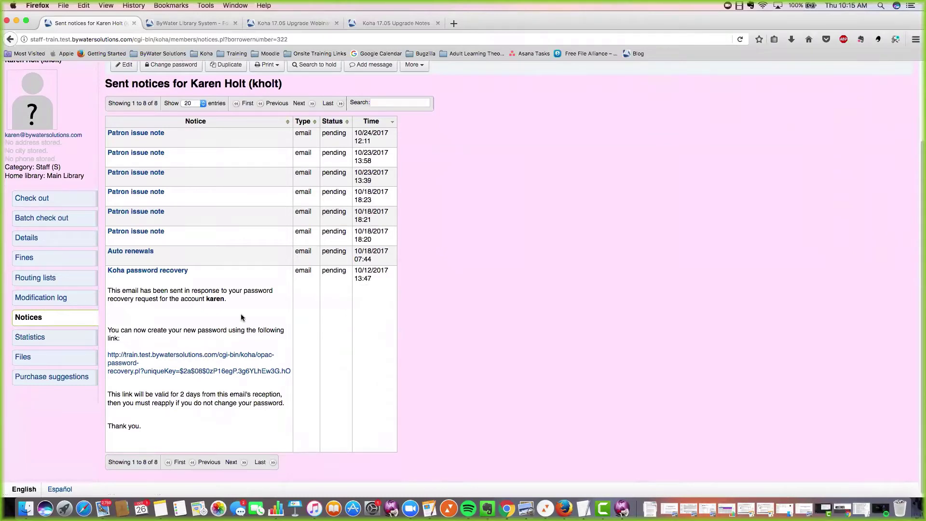
pyautogui.scroll(5, 246, 317)
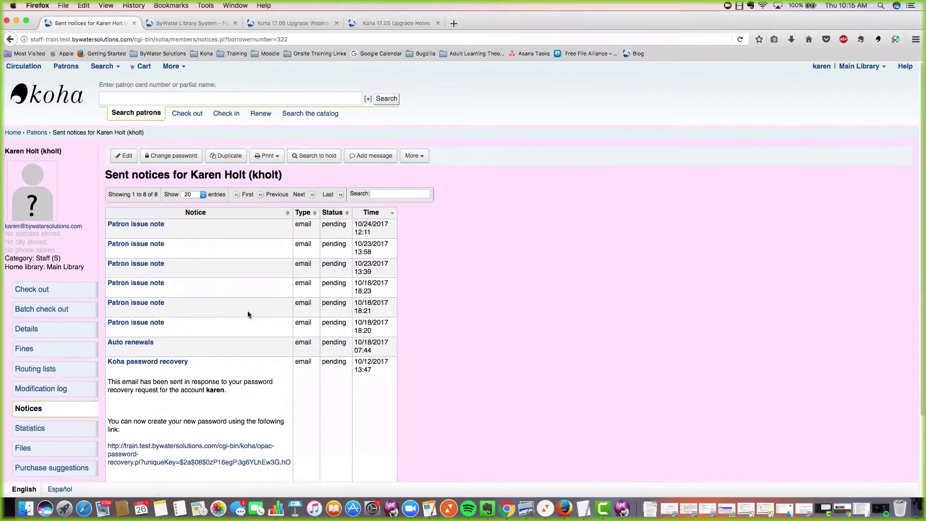
pyautogui.click(67, 102)
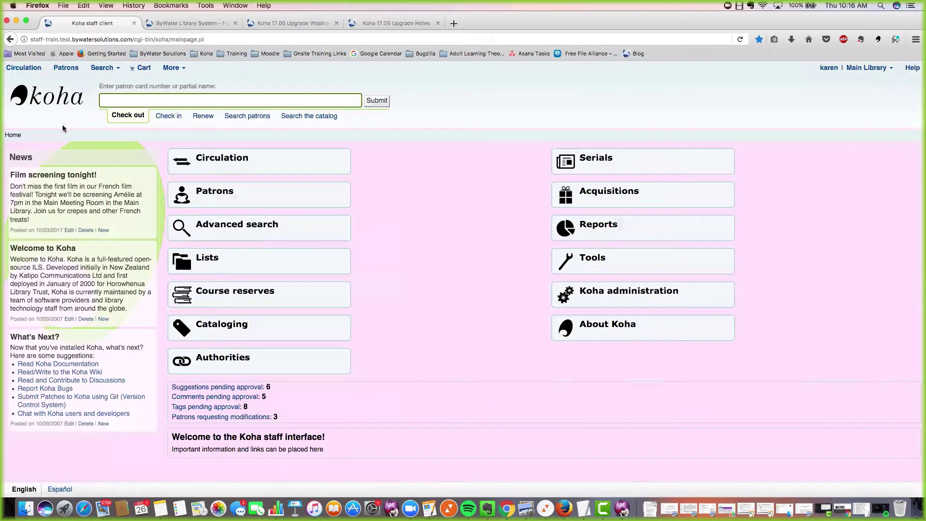
# - Load the OPAC home page showing the 'Film screening tonight!' news, then return to staff
pyautogui.click(193, 23)
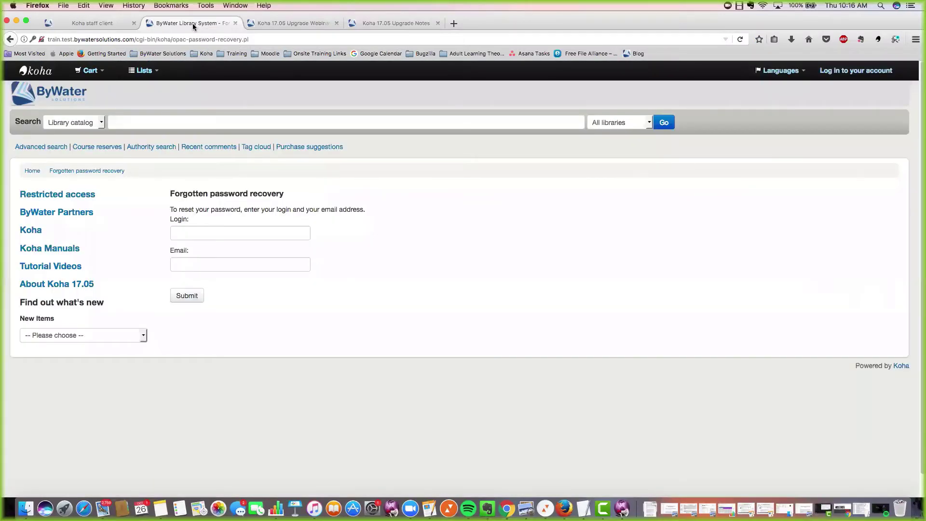
pyautogui.click(42, 76)
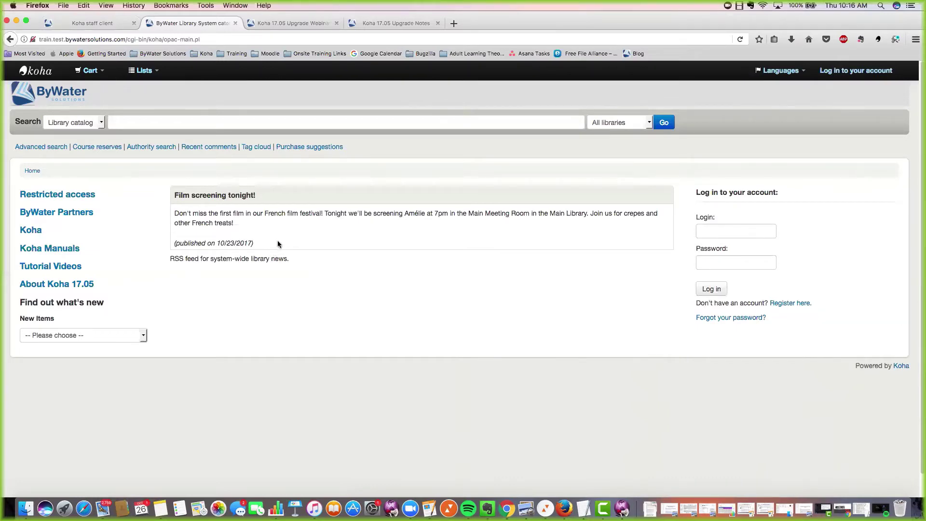
pyautogui.click(75, 24)
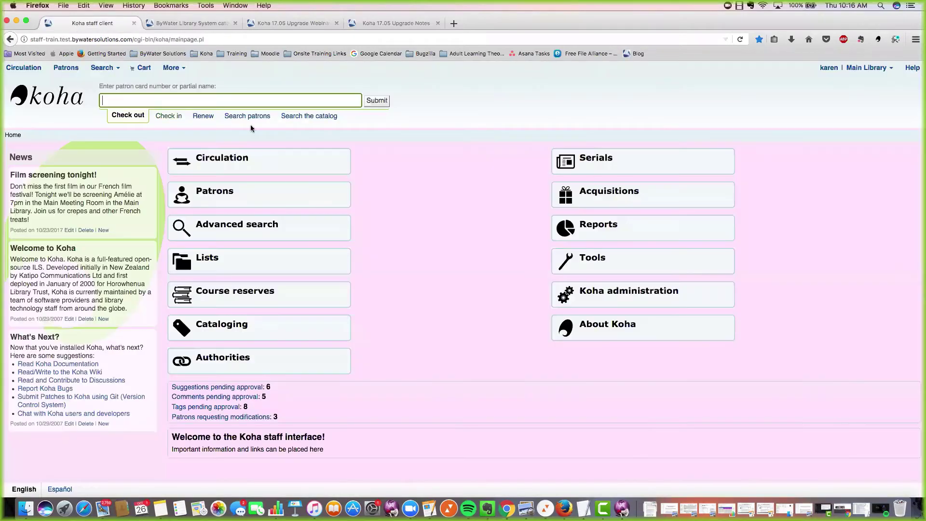
# - Search the Administration system preferences for OpacNewsLibrarySelect
pyautogui.click(172, 67)
pyautogui.click(204, 185)
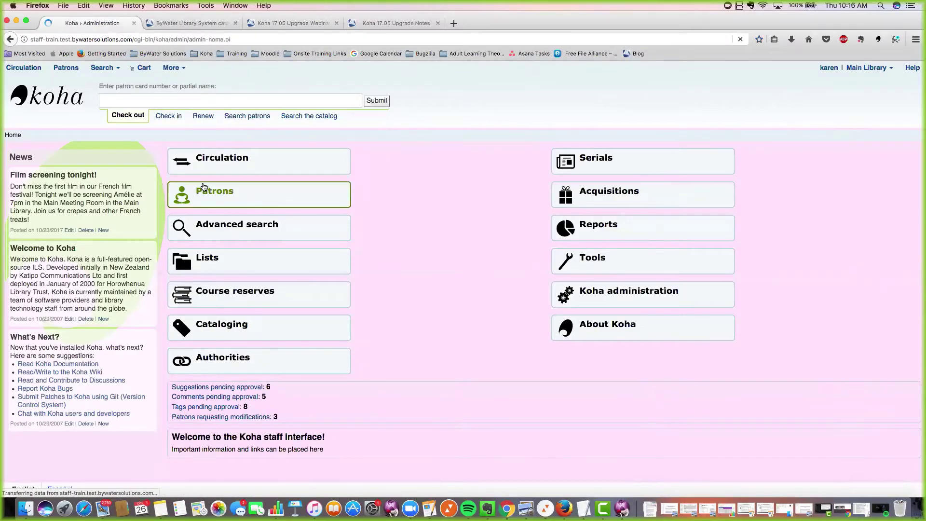
pyautogui.click(282, 221)
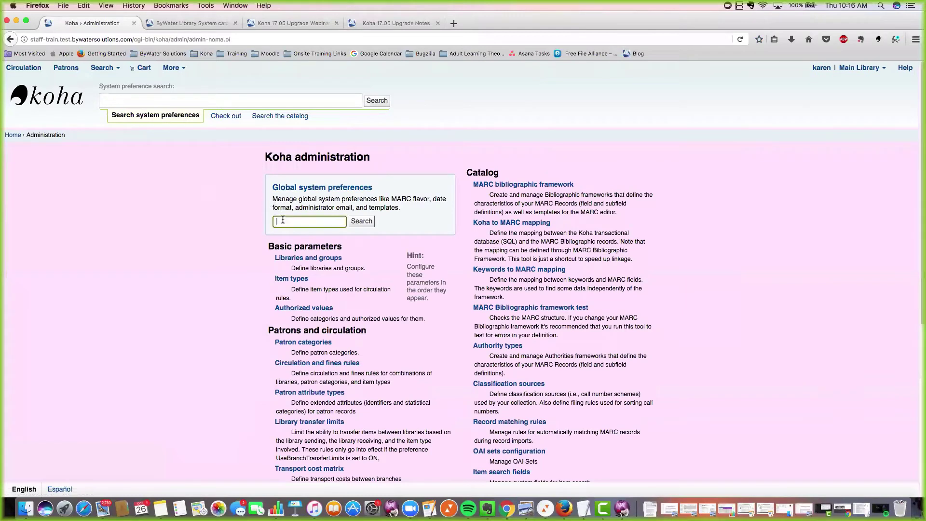
pyautogui.write('opacnews')
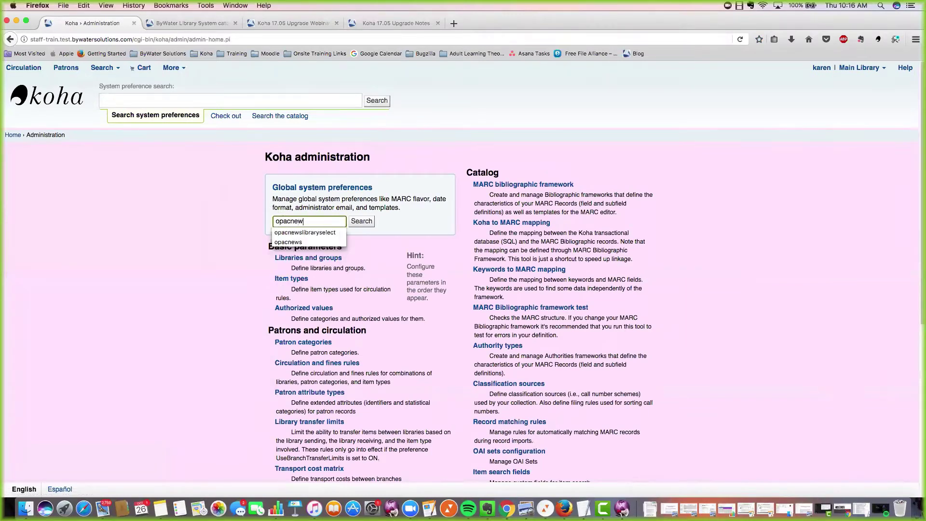
pyautogui.click(287, 232)
pyautogui.click(353, 223)
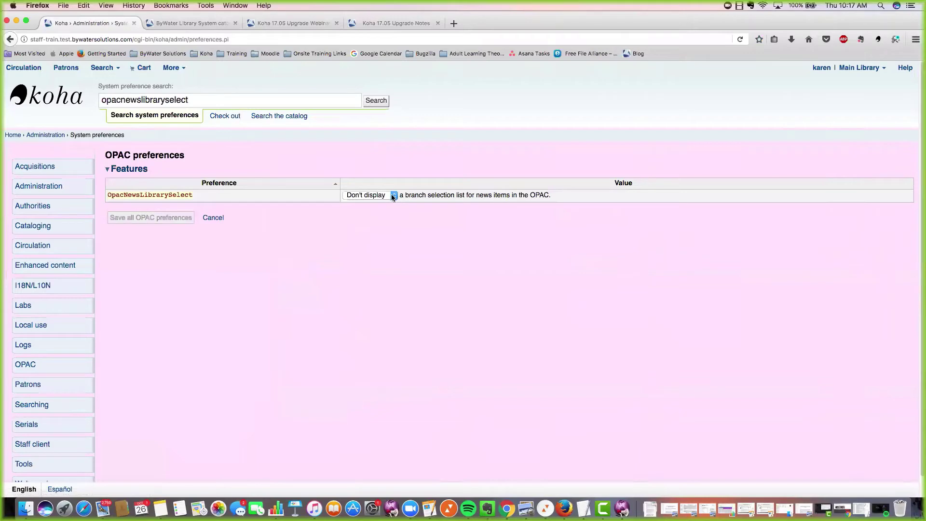
# - Set OpacNewsLibrarySelect to Display, save the OPAC preferences, and switch to the public catalog
pyautogui.click(391, 193)
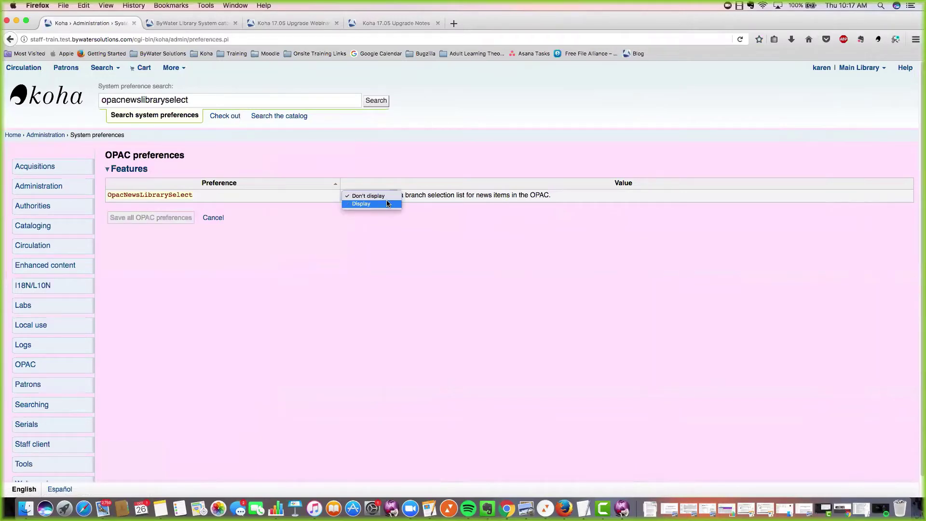
pyautogui.click(389, 203)
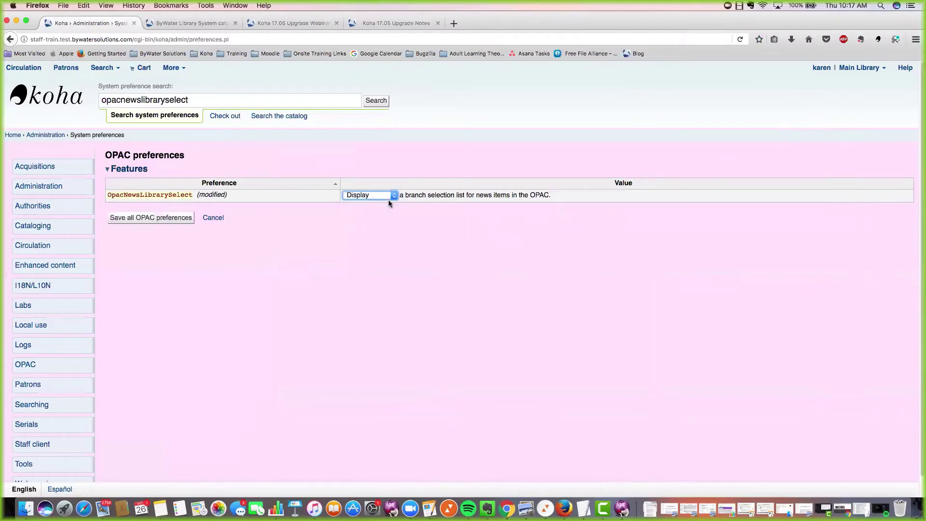
pyautogui.click(141, 220)
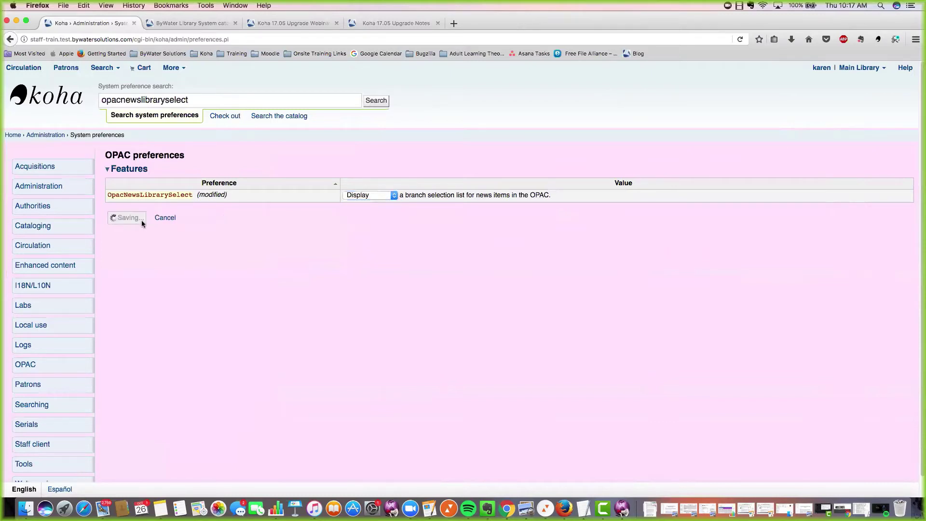
pyautogui.click(202, 23)
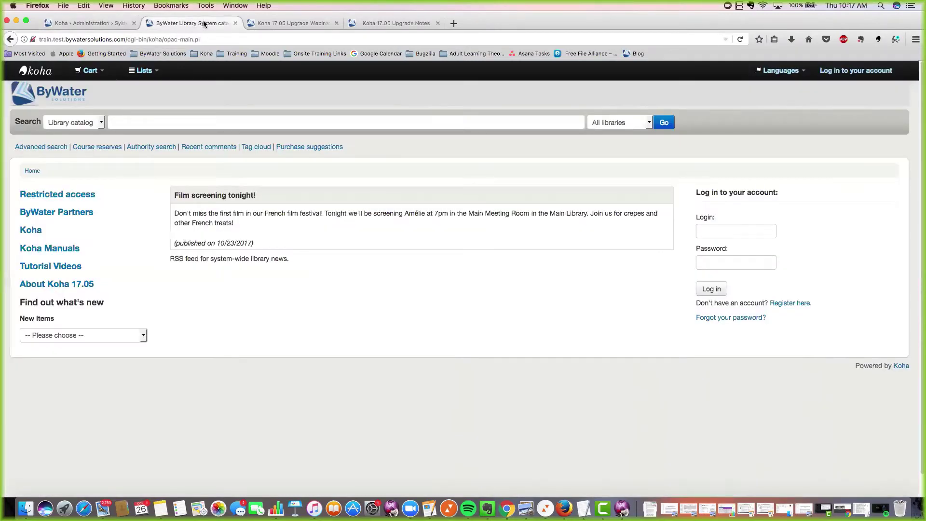
# - Reload the OPAC and display East Branch news, showing the Knitting Club Meeting item
pyautogui.click(746, 40)
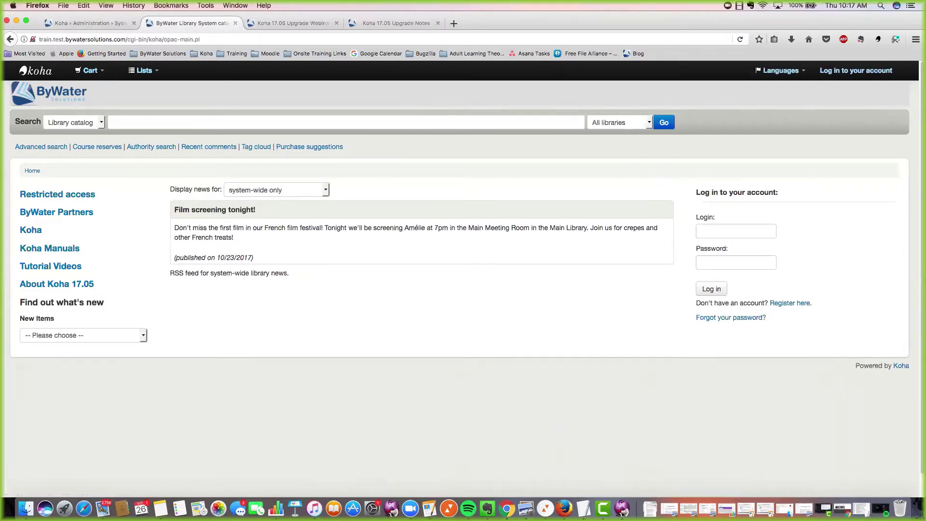
pyautogui.click(324, 189)
pyautogui.click(294, 195)
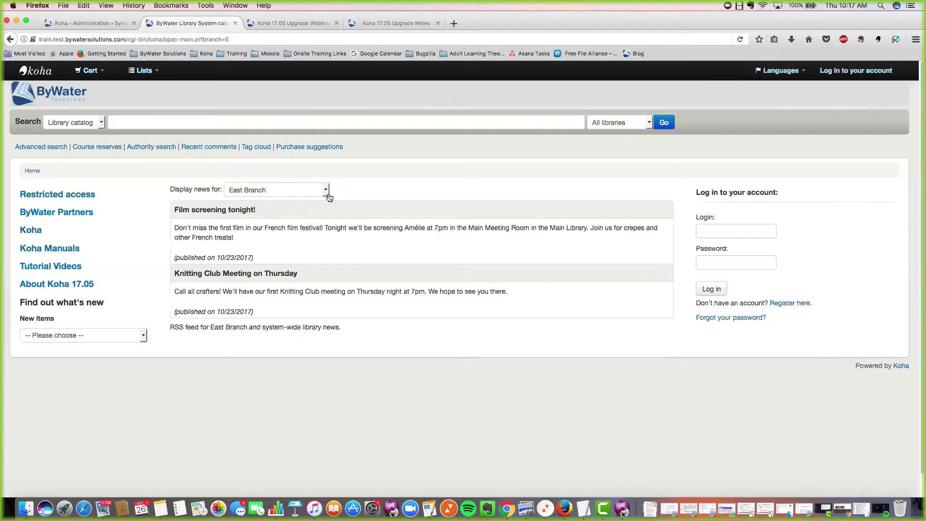
pyautogui.click(111, 20)
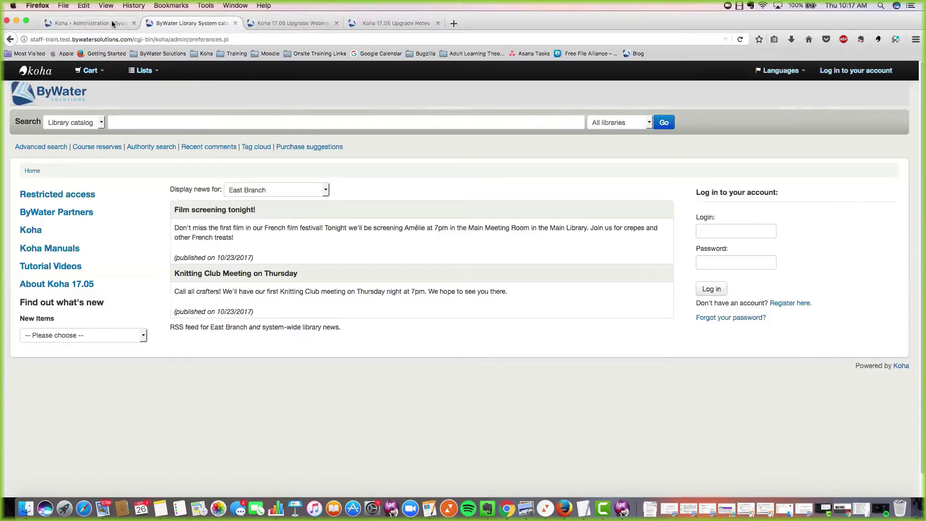
# - Look up the patron by surname under Check out to show their 'American girl (magazine) 2010' checkout
pyautogui.click(221, 116)
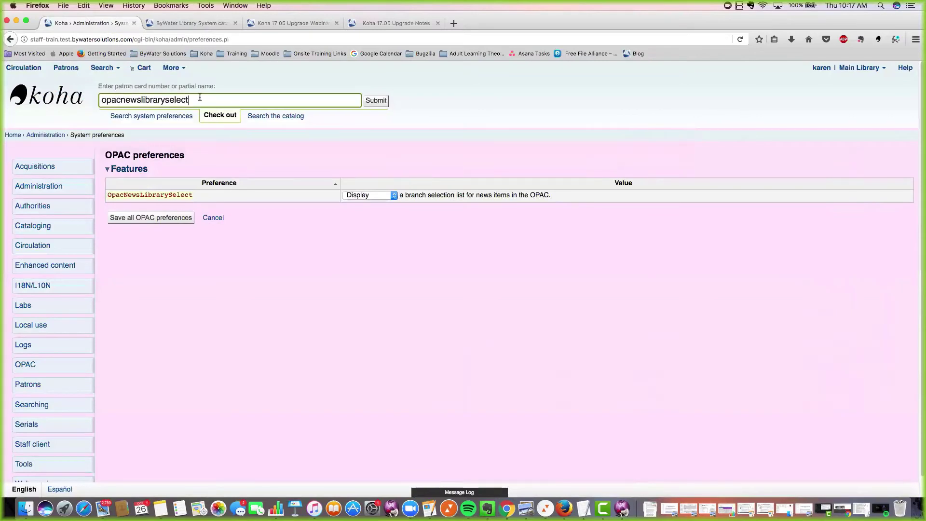
pyautogui.doubleClick(197, 99)
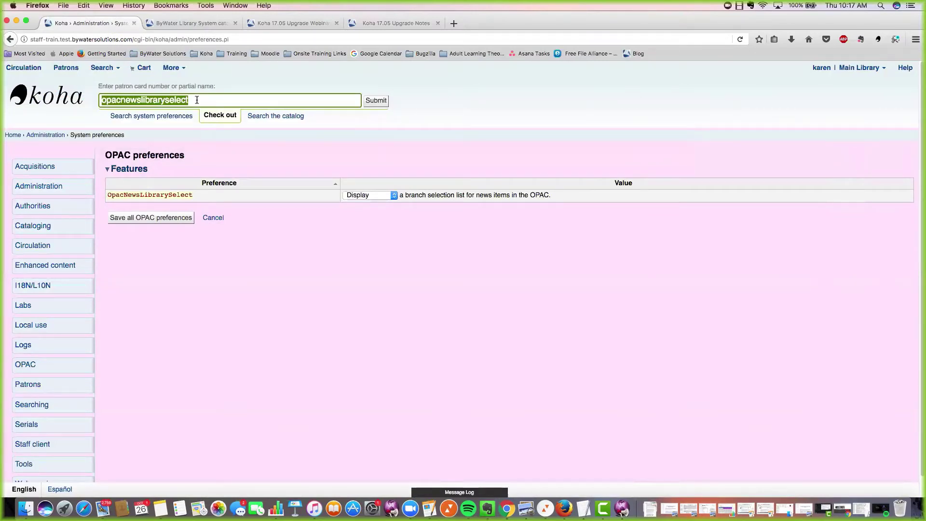
pyautogui.write('zairo')
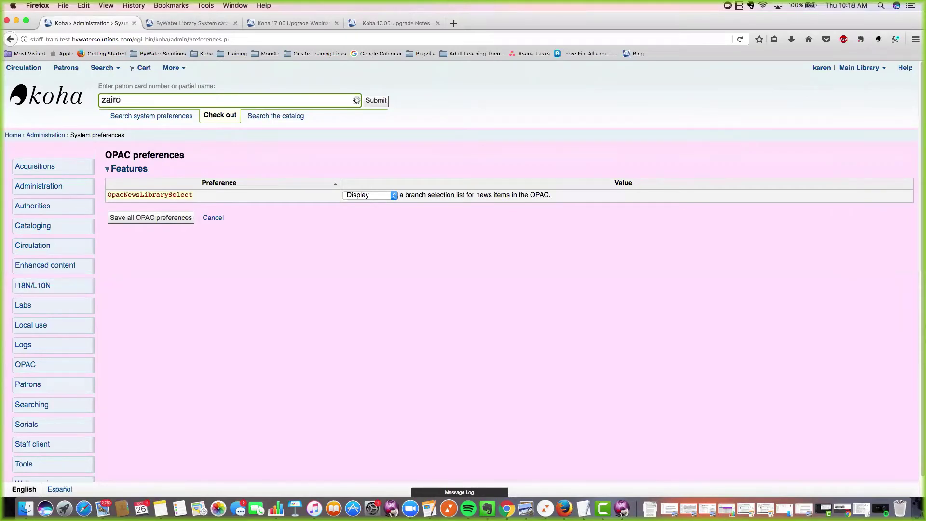
pyautogui.press('Return')
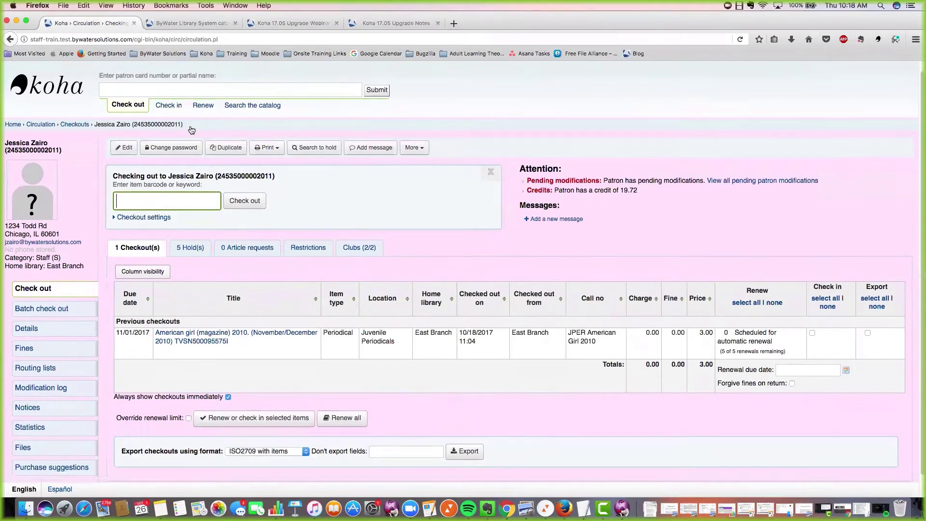
pyautogui.scroll(-1, 191, 130)
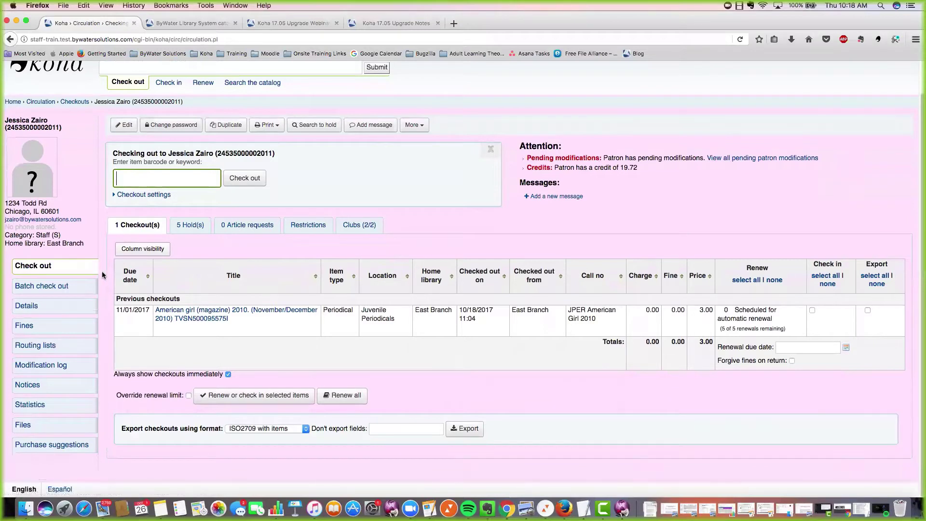
# - Open the patron's 13 sent notices and expand a failed e-mail 'Hold Placed on Item' notice
pyautogui.click(77, 387)
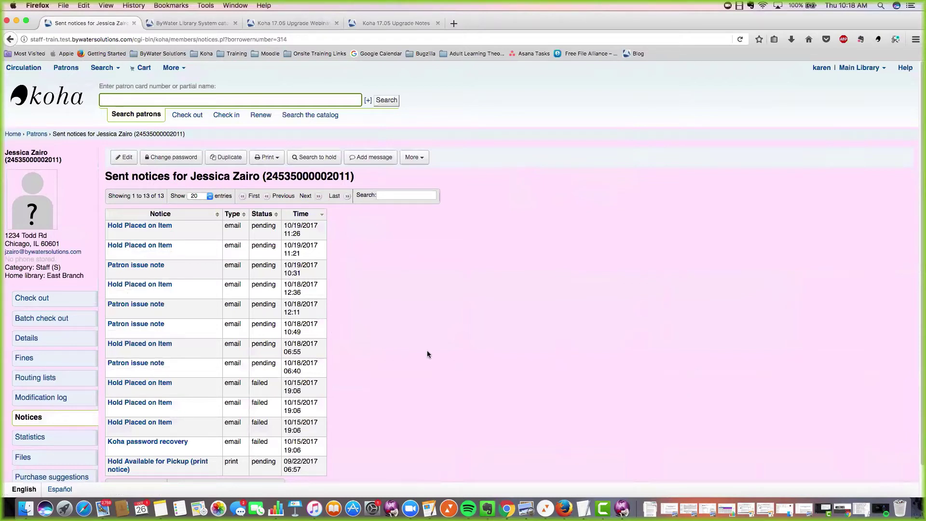
pyautogui.scroll(-2, 426, 352)
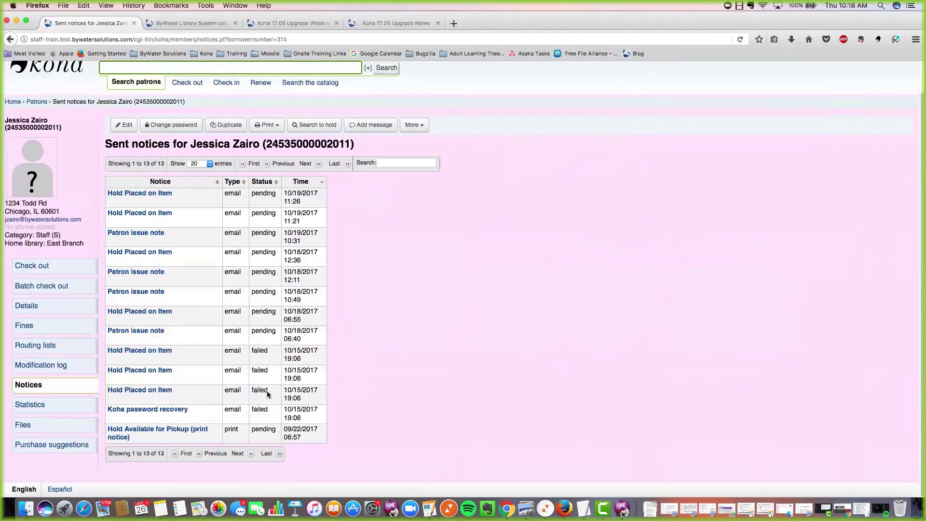
pyautogui.click(157, 390)
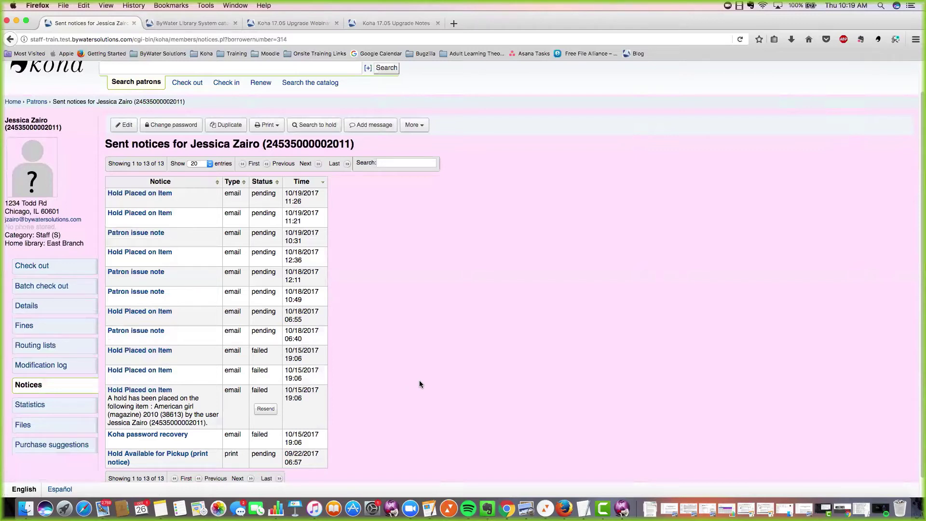
pyautogui.scroll(3, 363, 350)
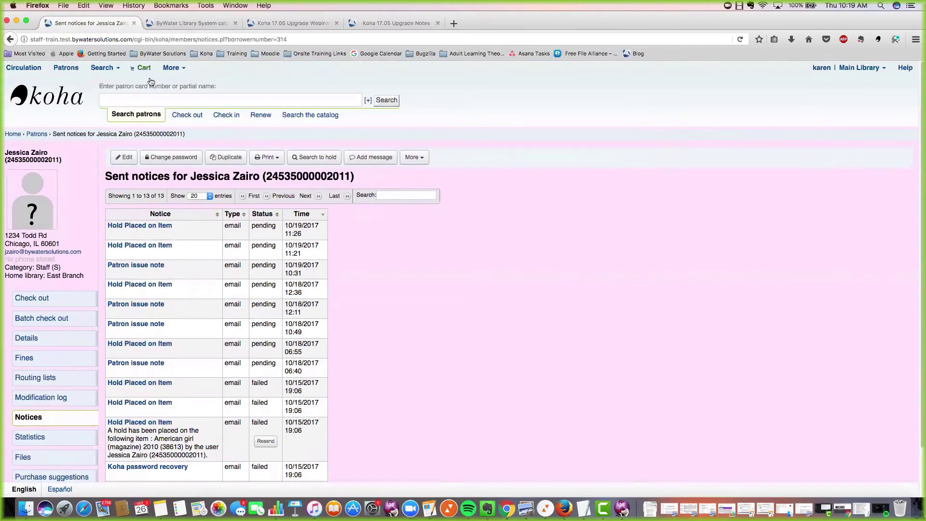
pyautogui.click(166, 68)
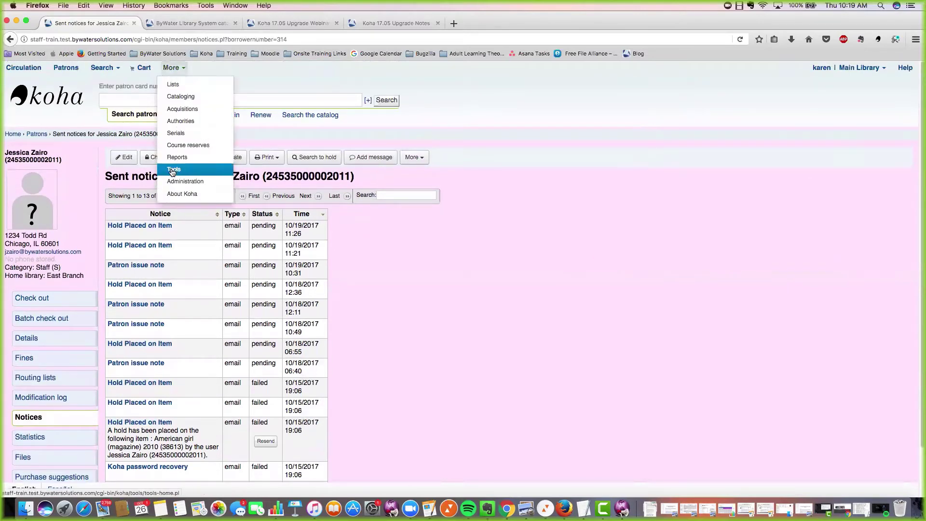
pyautogui.click(171, 168)
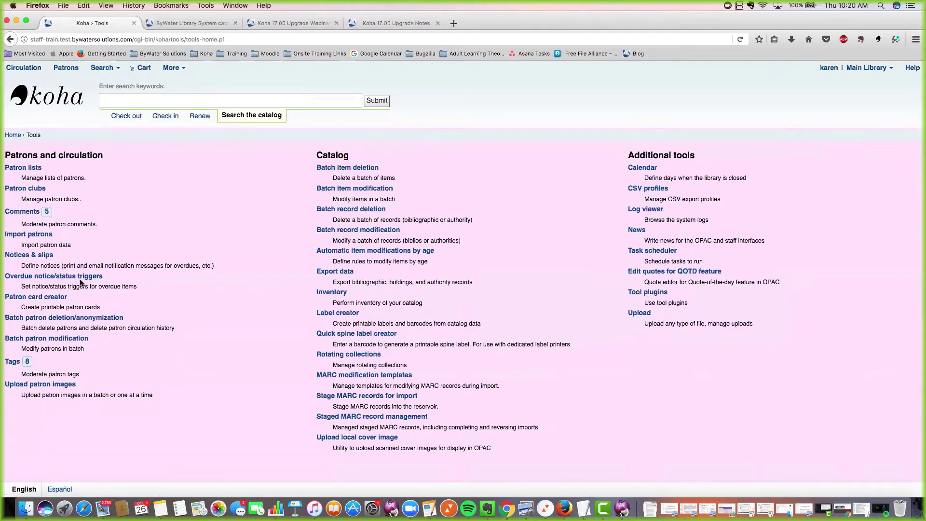
pyautogui.click(36, 256)
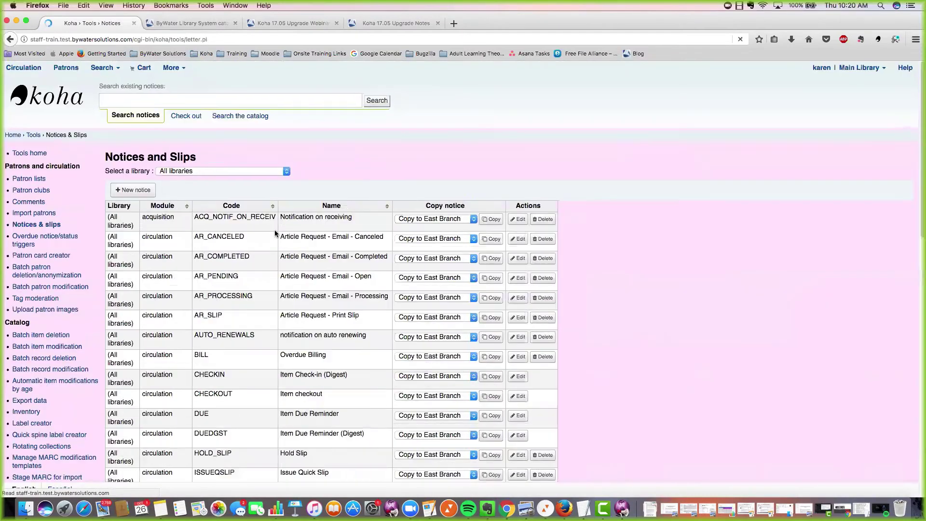
pyautogui.scroll(-1, 275, 233)
pyautogui.scroll(-5, 275, 234)
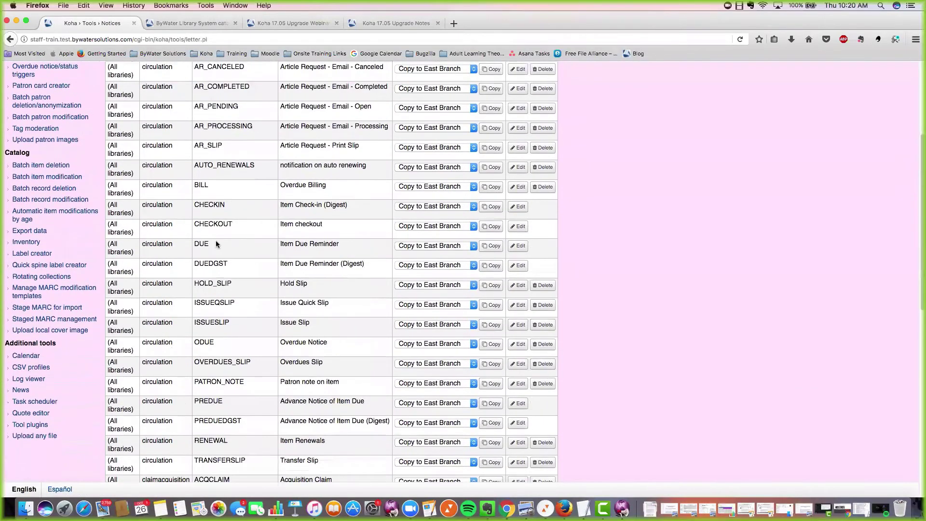
pyautogui.scroll(-2, 216, 242)
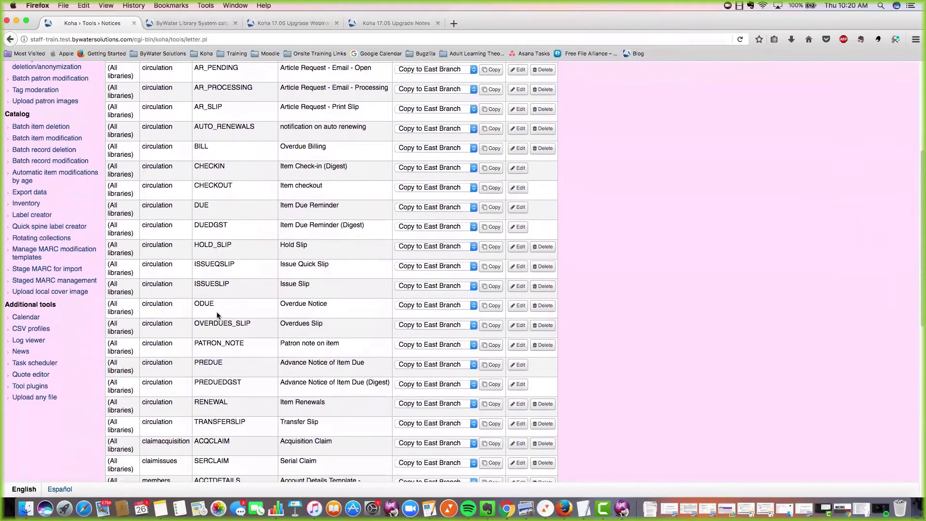
pyautogui.scroll(-10, 213, 312)
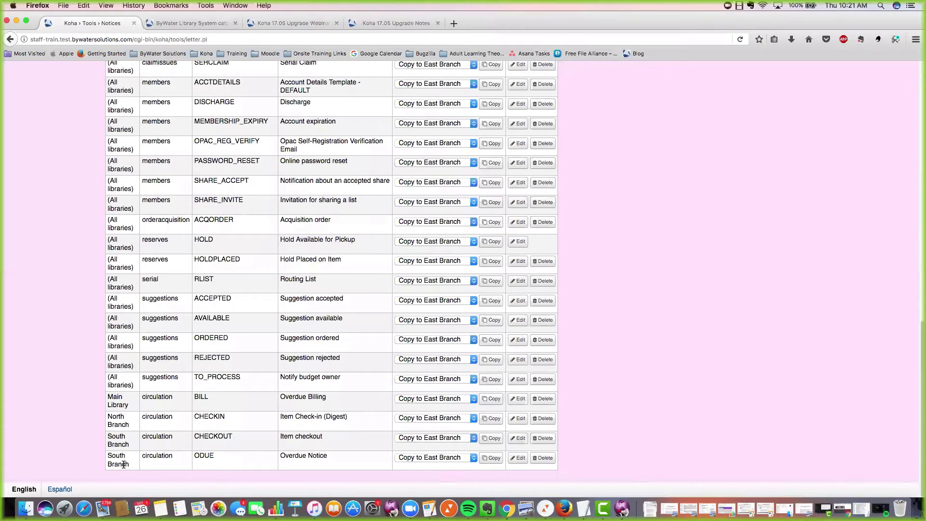
pyautogui.scroll(1, 135, 452)
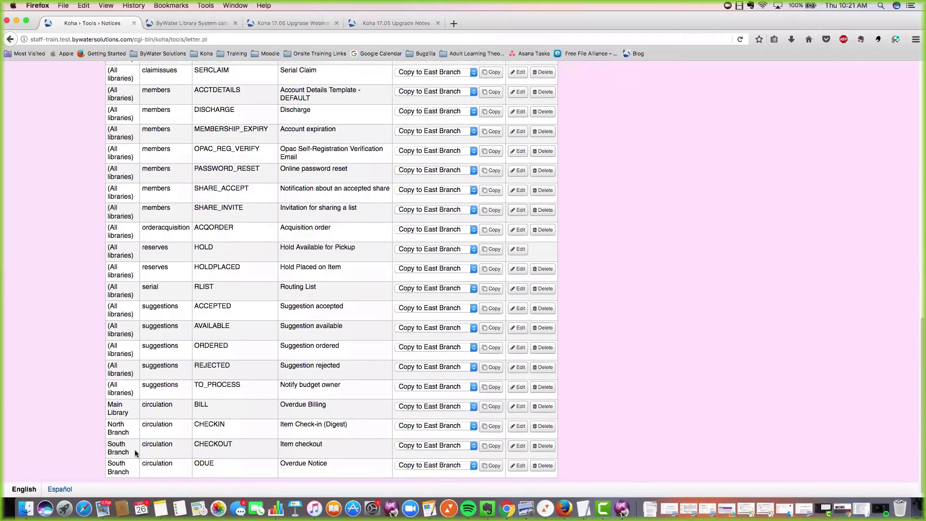
pyautogui.scroll(15, 135, 449)
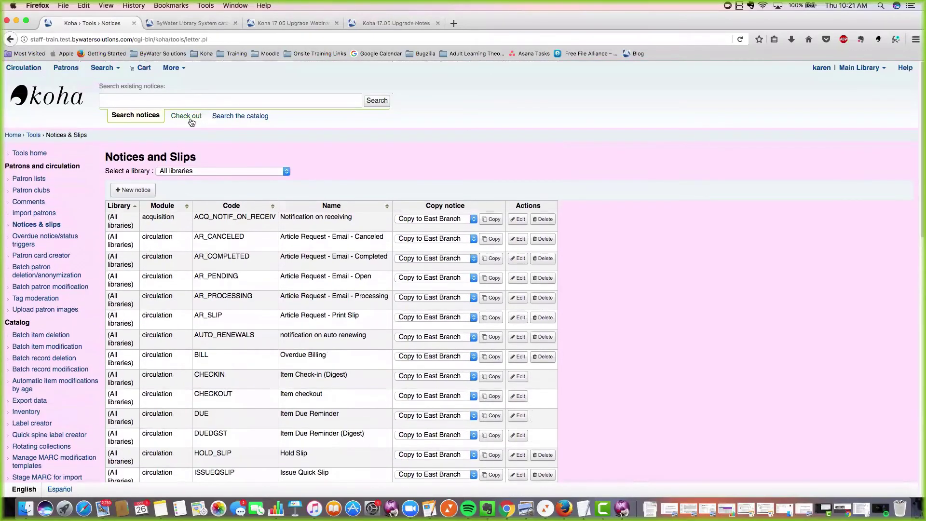
# - Look up the patron by name, open their details, and highlight Español as notice language
pyautogui.click(191, 122)
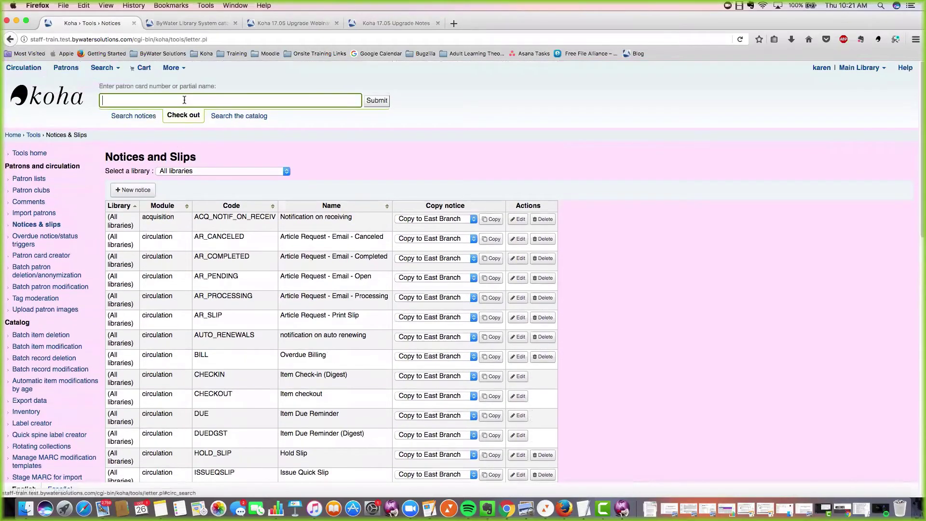
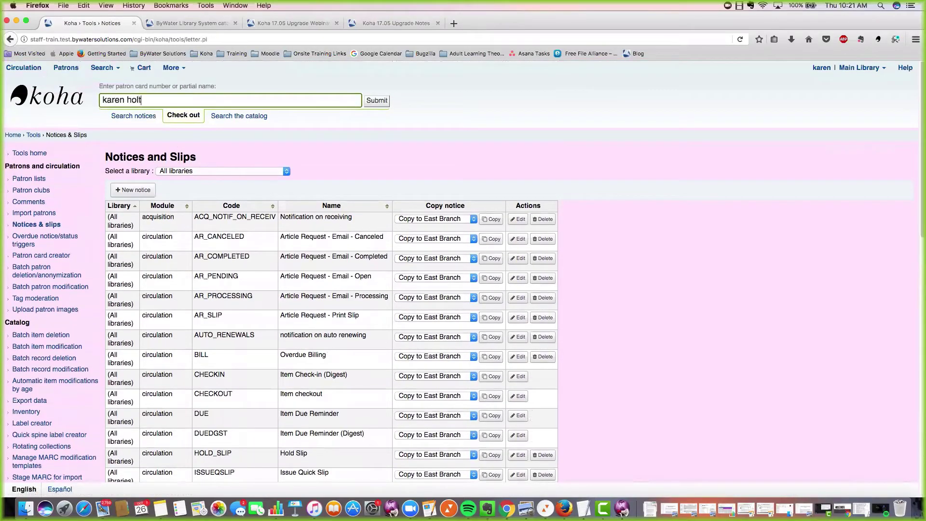
pyautogui.press('Return')
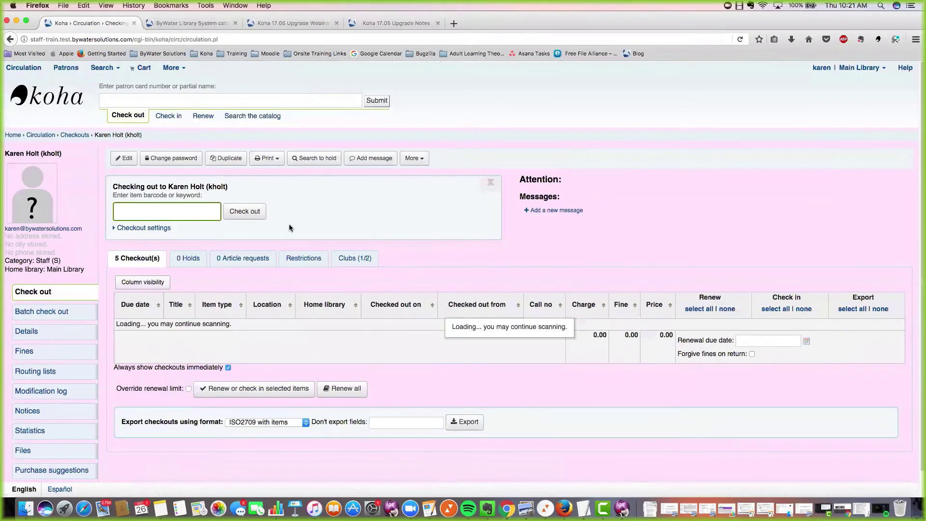
pyautogui.scroll(-1, 117, 308)
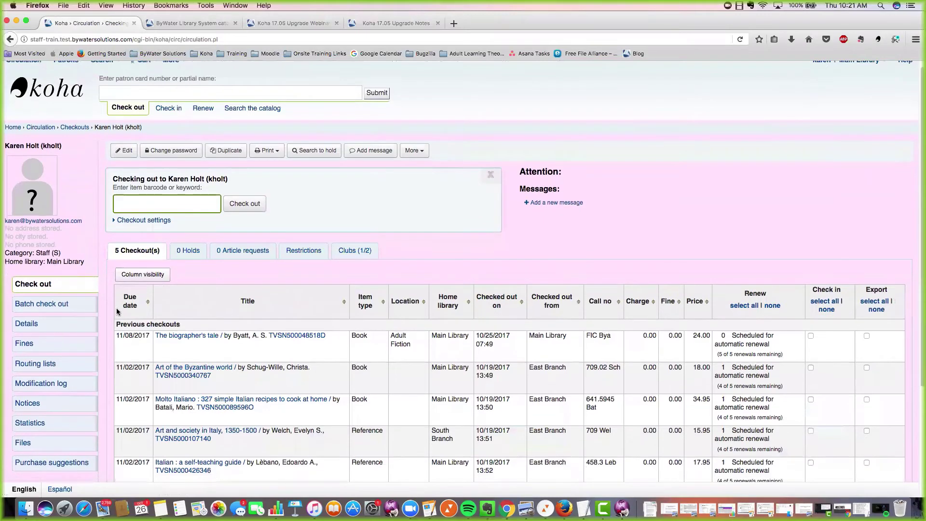
pyautogui.click(23, 330)
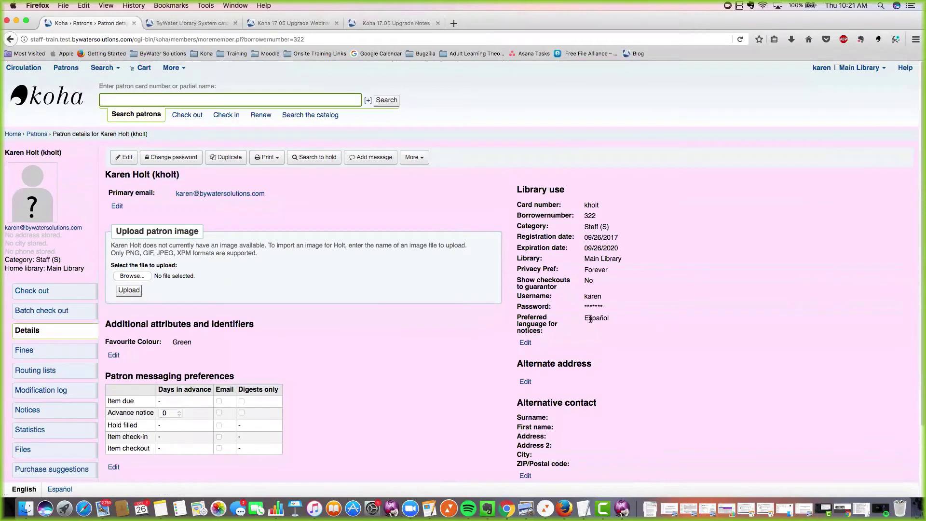
pyautogui.moveTo(584, 318); pyautogui.dragTo(617, 323)
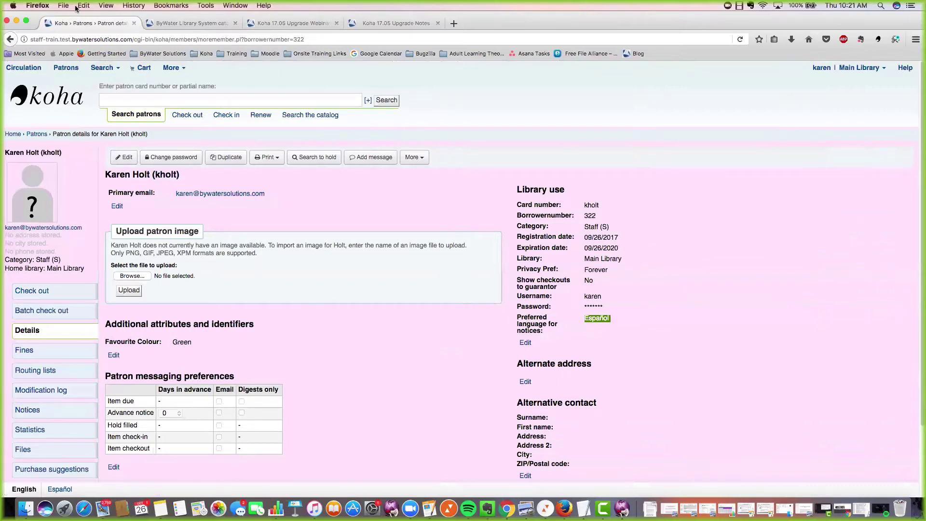
# - Open the Overdue Billing (BILL) notice and read its Español (es-ES) email text
pyautogui.click(170, 68)
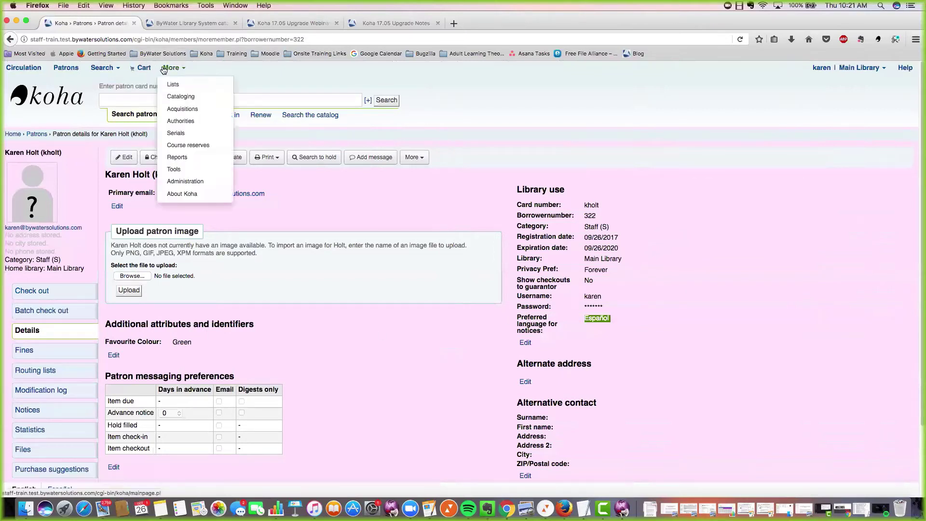
pyautogui.click(185, 169)
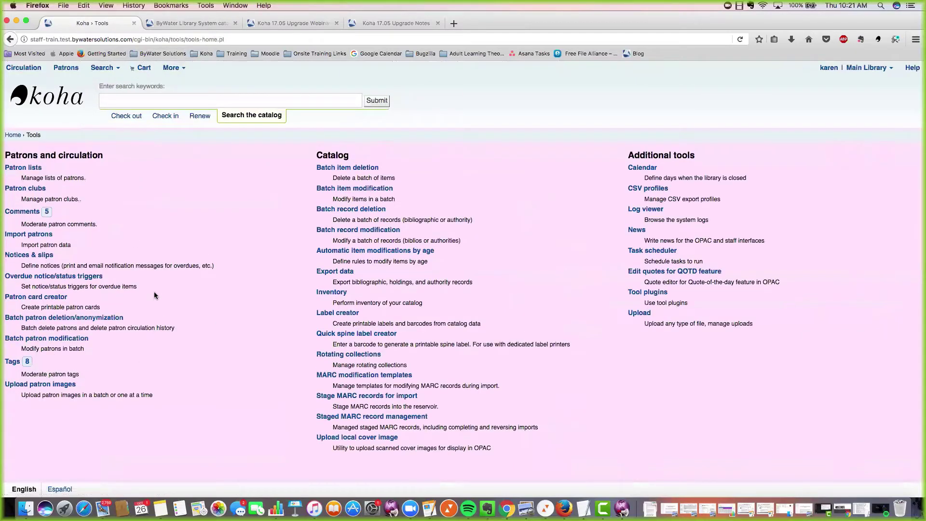
pyautogui.click(39, 257)
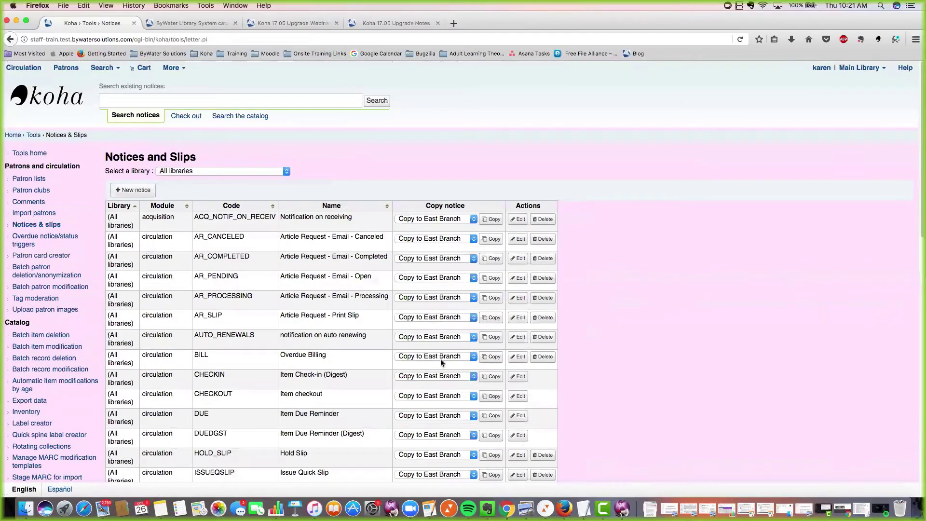
pyautogui.click(518, 359)
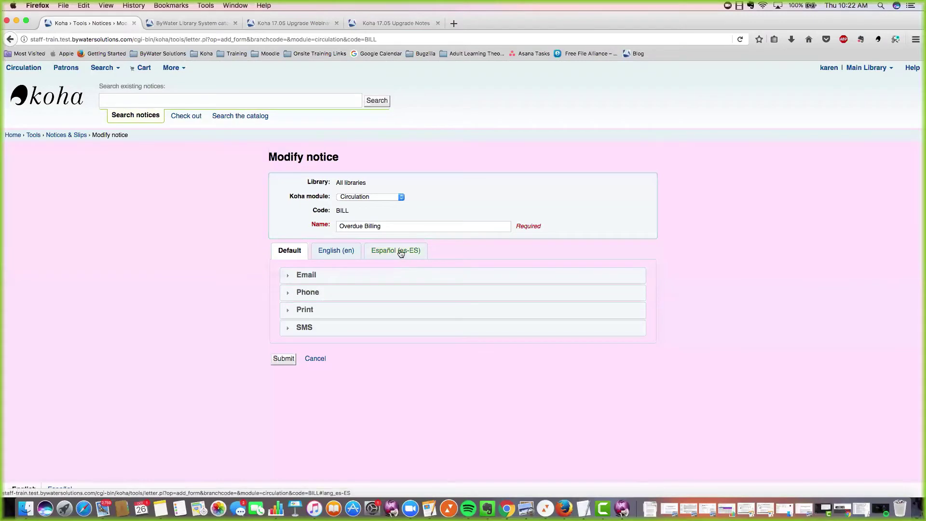
pyautogui.click(400, 251)
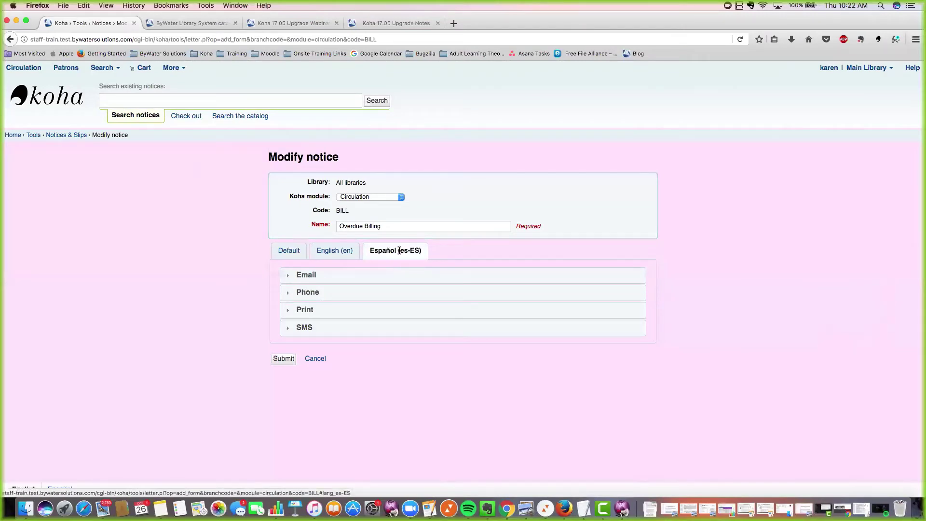
pyautogui.click(327, 279)
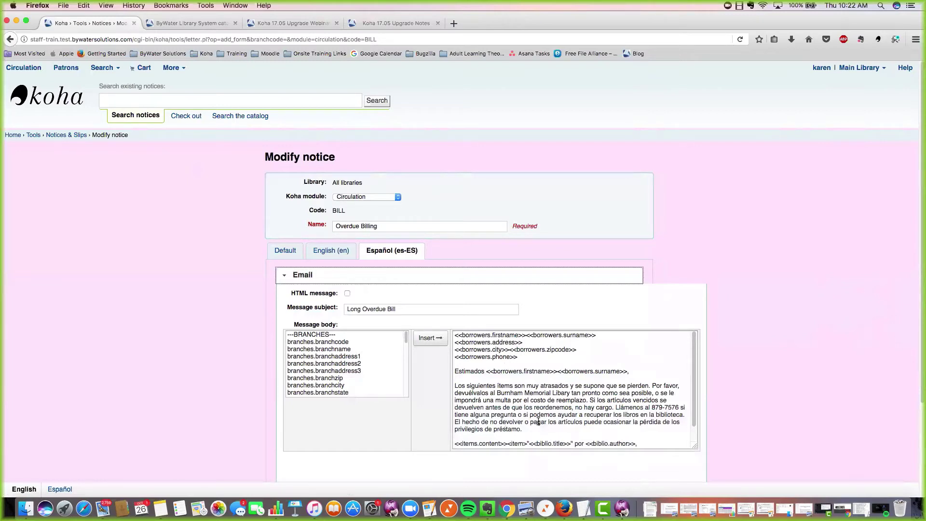
pyautogui.scroll(-1, 540, 419)
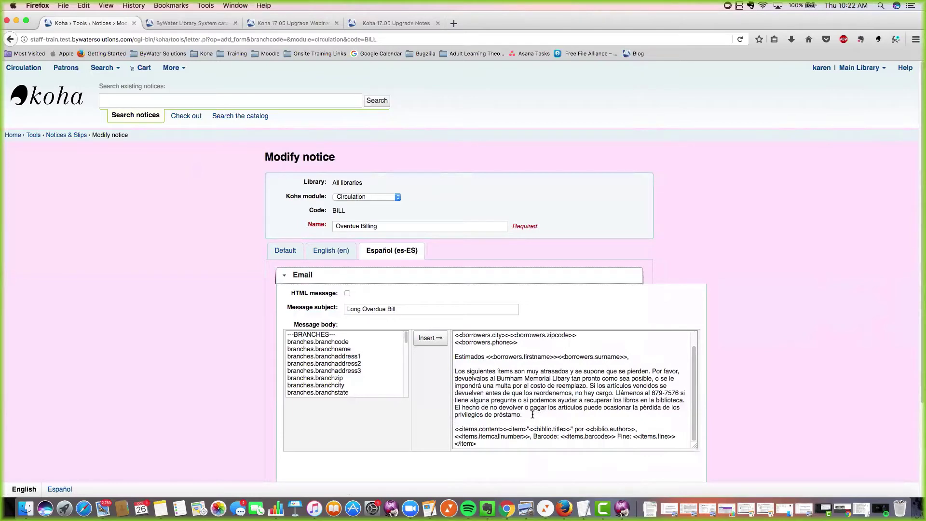
pyautogui.scroll(-1, 532, 416)
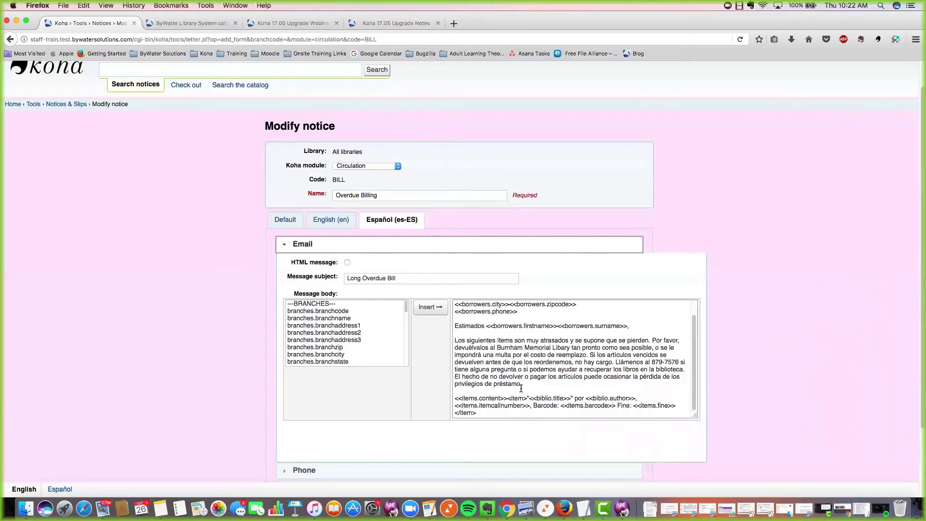
pyautogui.scroll(5, 521, 388)
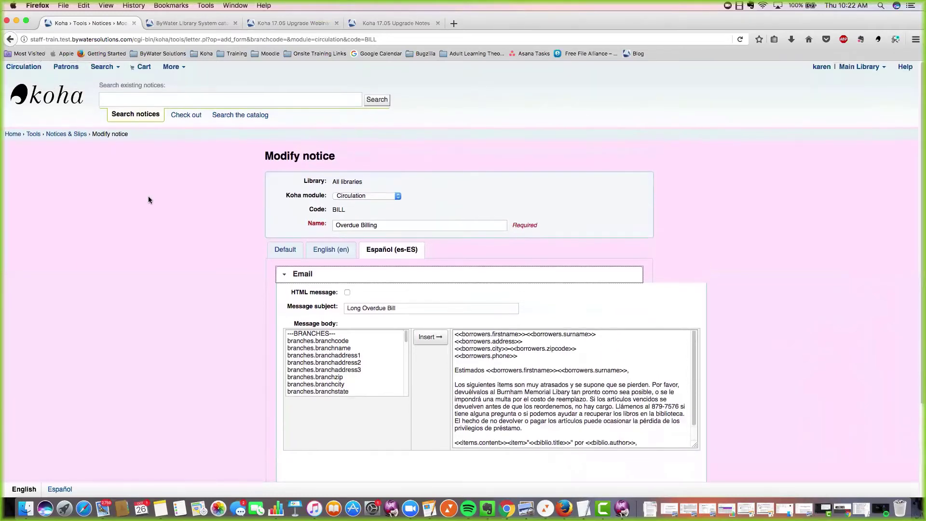
# - Go to Administration and begin a system preference search
pyautogui.click(170, 69)
pyautogui.click(181, 180)
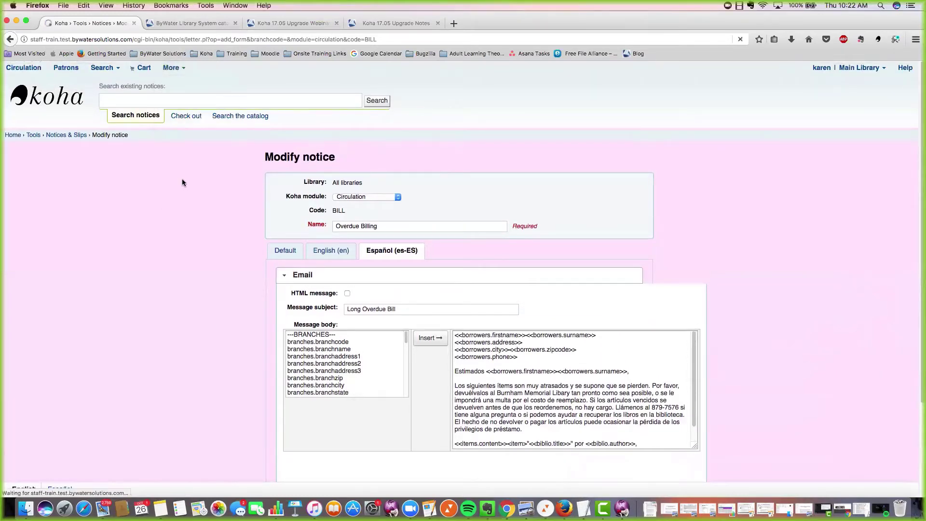
pyautogui.click(165, 103)
# - Search preferences for opaclanguage to show English and Español enabled in I18N/L10N
pyautogui.write('opa')
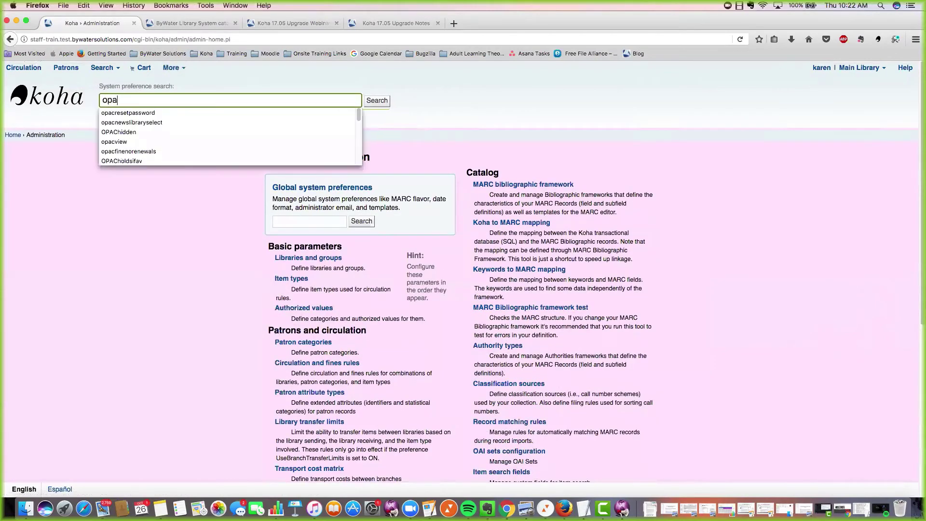
pyautogui.write('clangu')
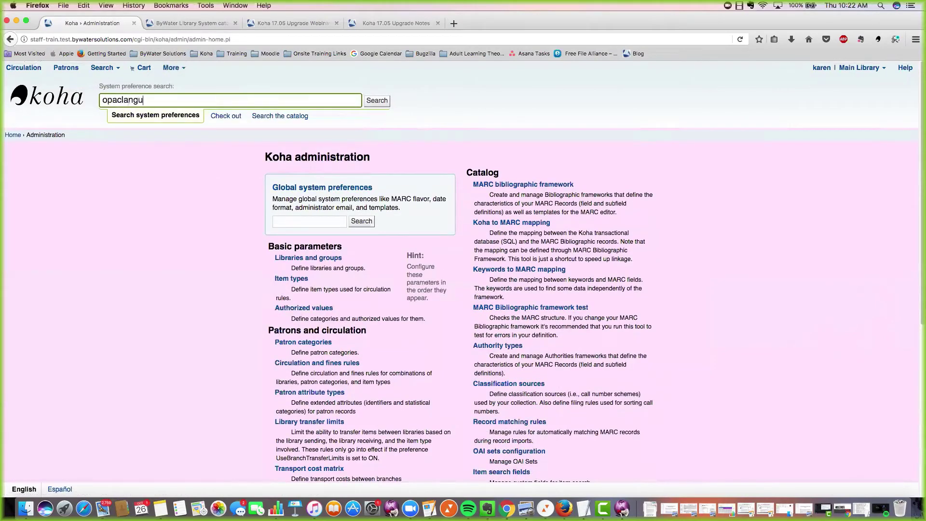
pyautogui.write('agedis')
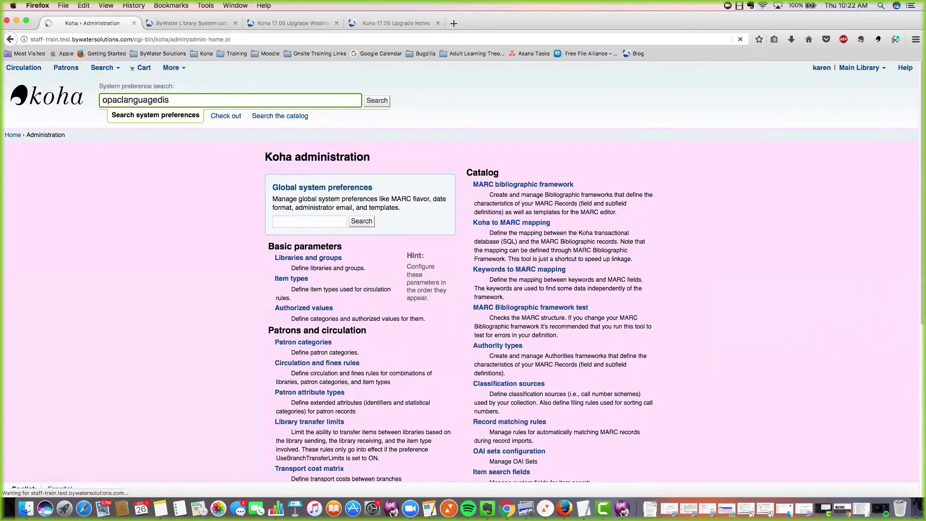
pyautogui.press('Return')
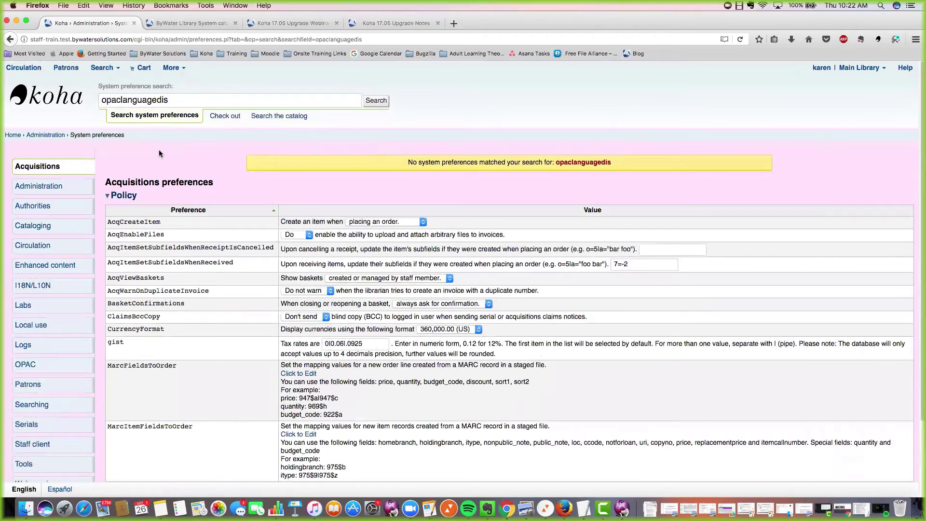
pyautogui.click(178, 99)
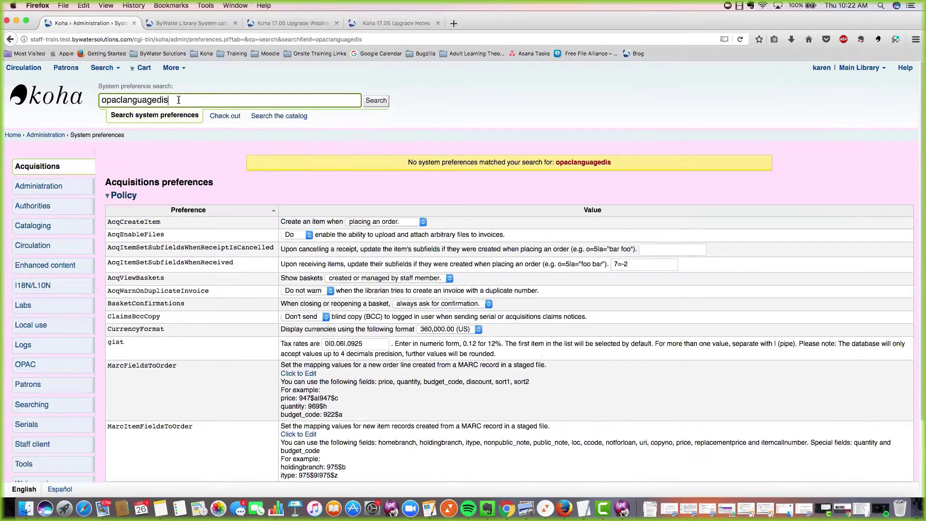
pyautogui.press('BackSpace')
pyautogui.press('BackSpace')
pyautogui.press('BackSpace')
pyautogui.press('Return')
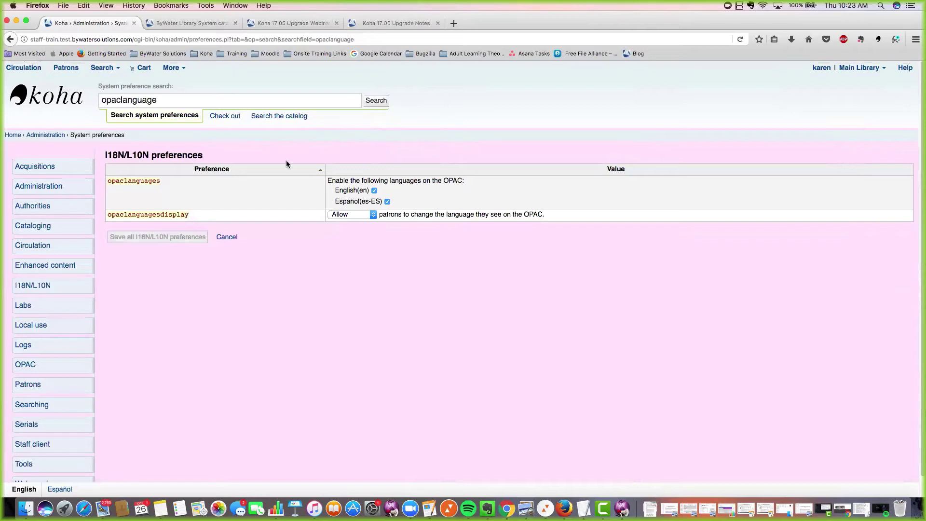
pyautogui.click(217, 102)
pyautogui.doubleClick(217, 103)
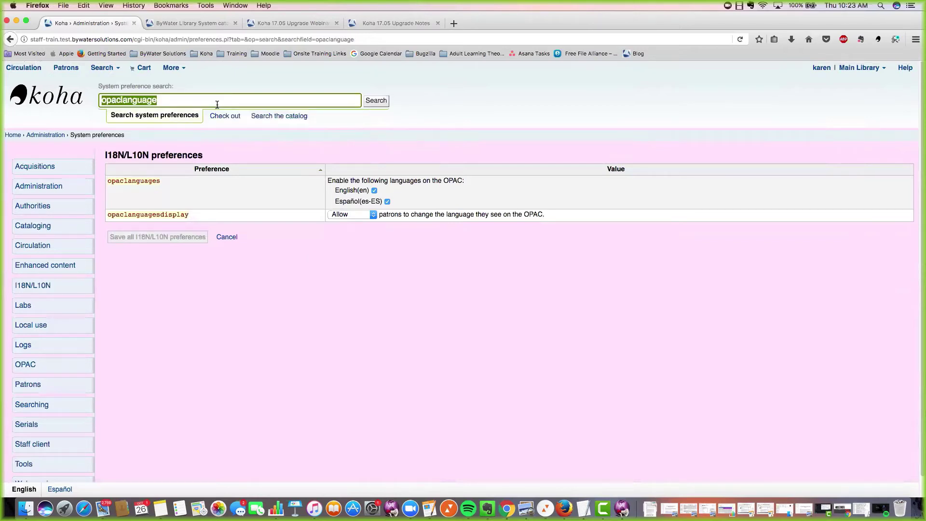
# - Find ExcludeHolidaysFromMaxPickUpDelay under Holds Policy and keep it set to Allow
pyautogui.write('exclude')
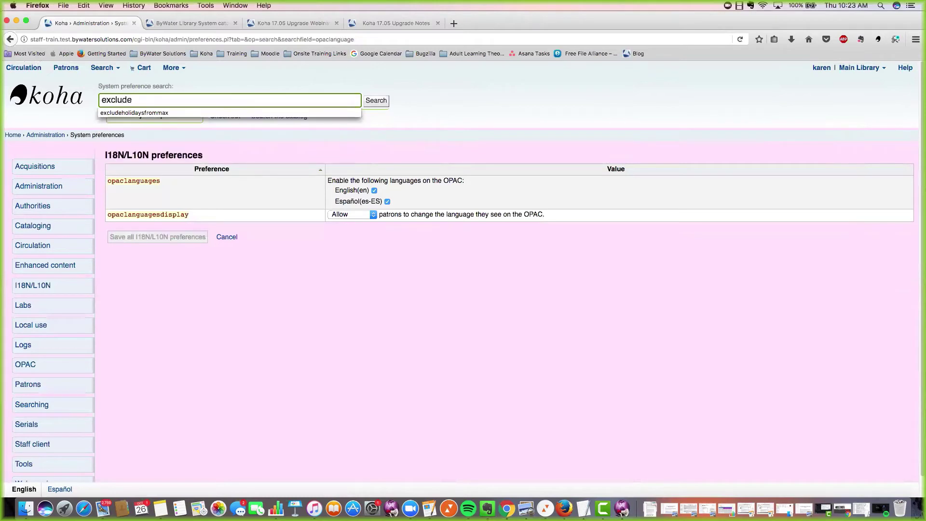
pyautogui.write('holidaysfrommaxp')
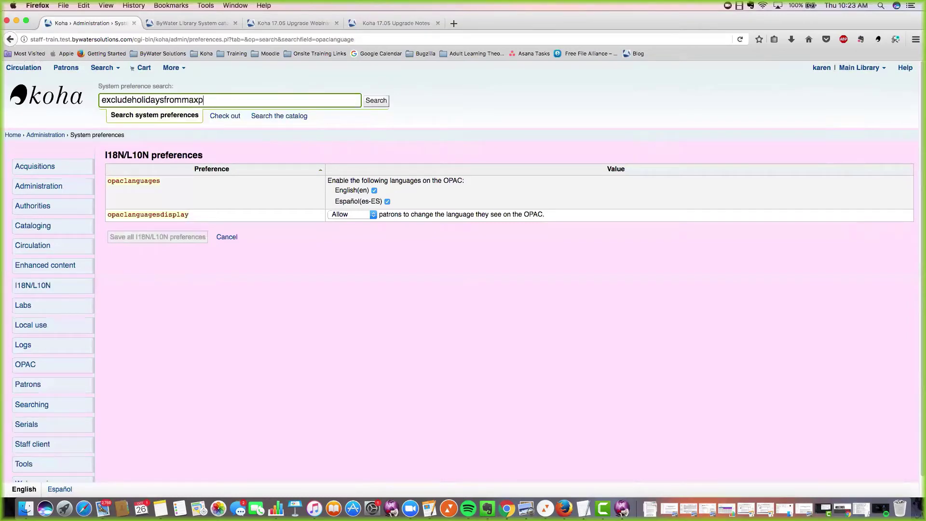
pyautogui.press('Return')
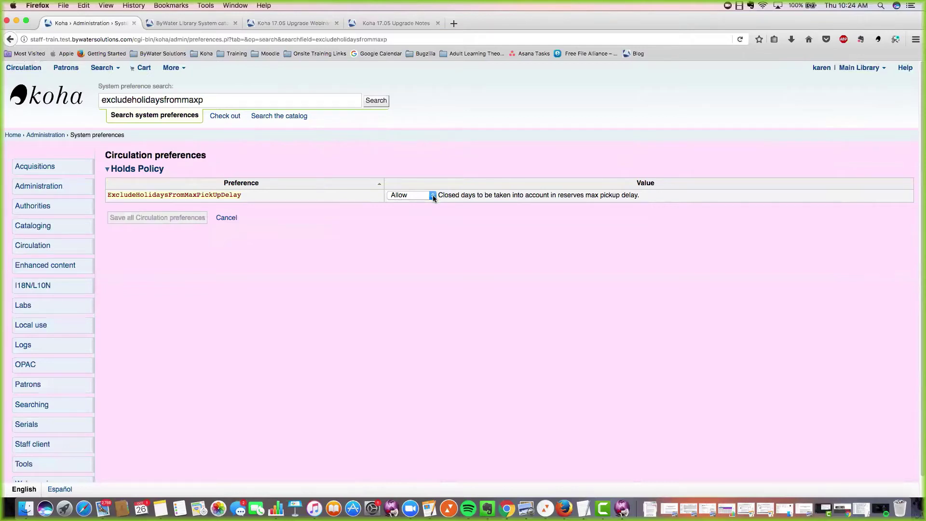
pyautogui.click(433, 197)
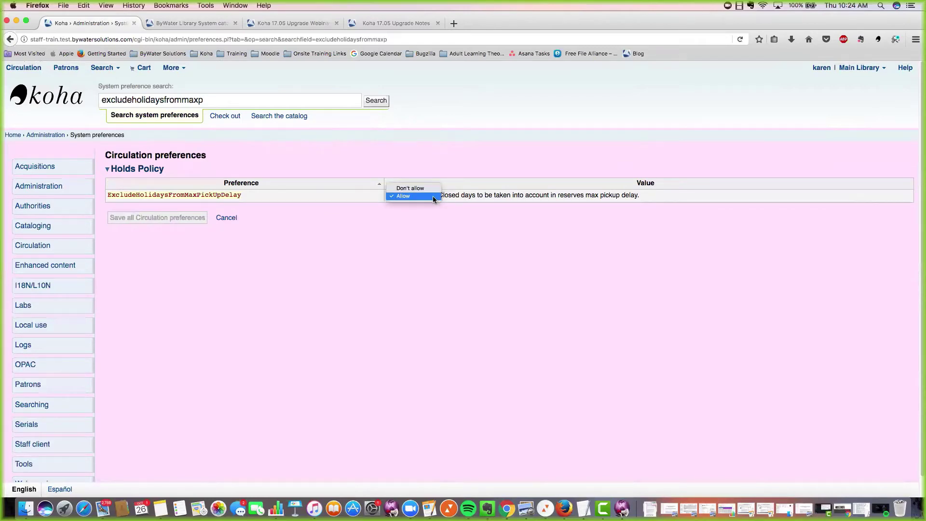
pyautogui.click(433, 198)
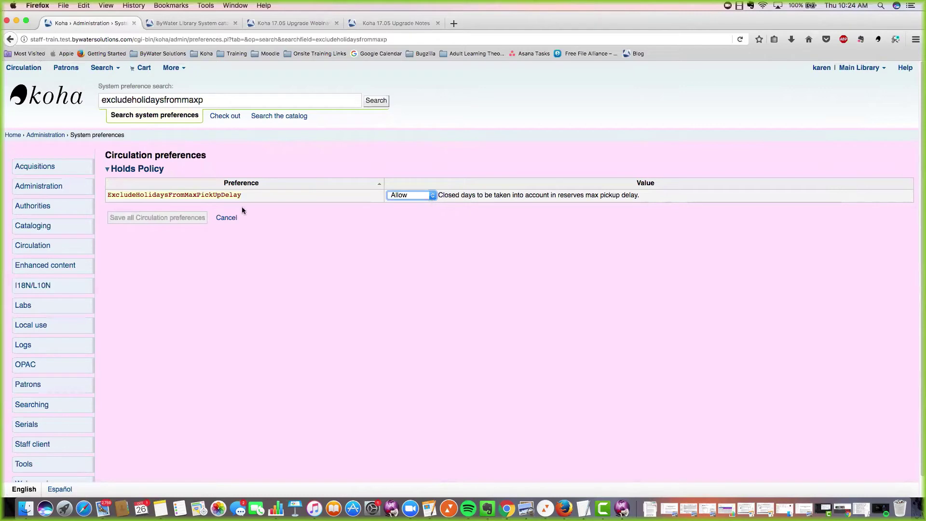
# - Show Administration preferences down to Share anonymous usage statistics, where UsageStats is No
pyautogui.click(43, 195)
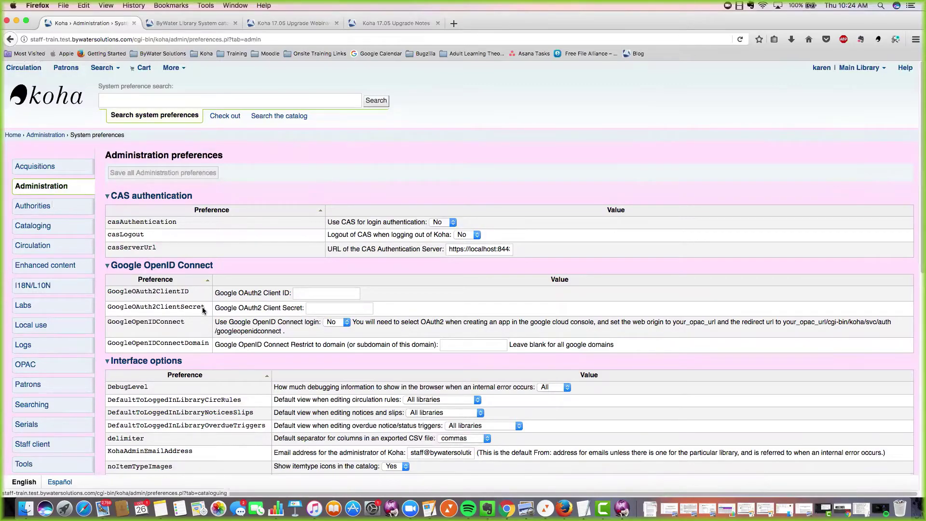
pyautogui.scroll(-10, 197, 311)
pyautogui.scroll(-2, 197, 313)
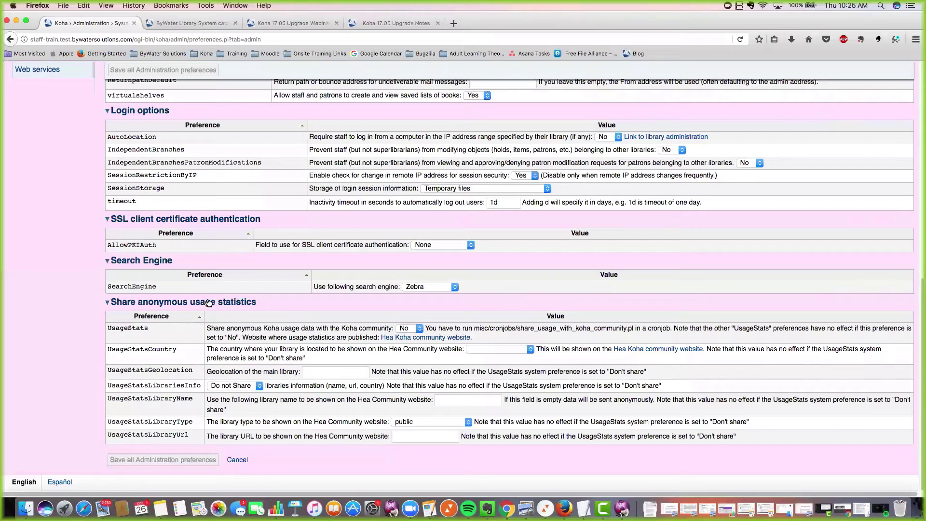
# - Browse the Hea Koha site: 902 libraries, 41,211,711 biblios, library types and countries
pyautogui.click(659, 350)
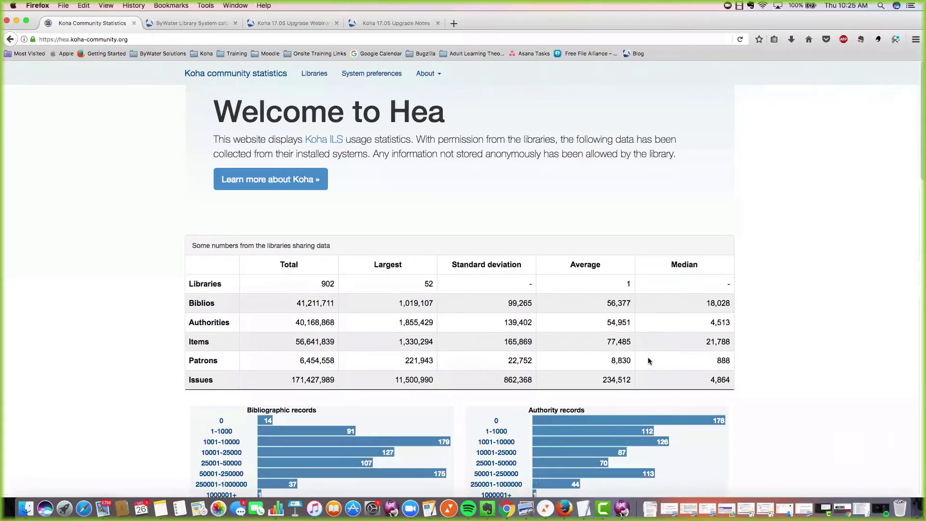
pyautogui.scroll(-5, 646, 350)
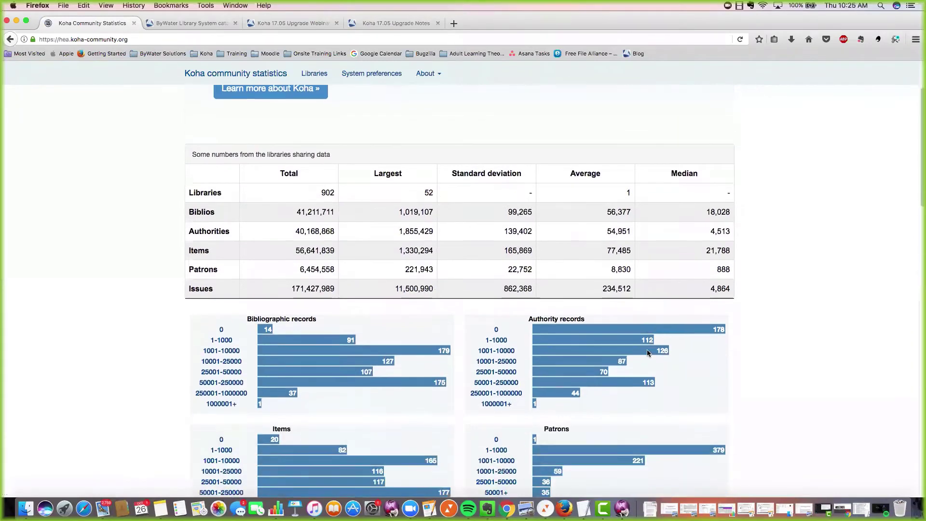
pyautogui.scroll(-3, 649, 343)
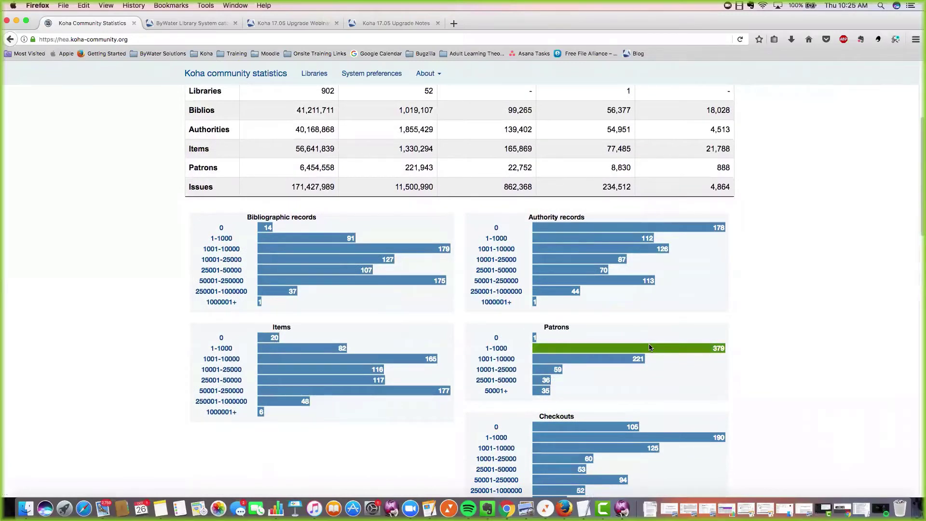
pyautogui.scroll(-1, 649, 345)
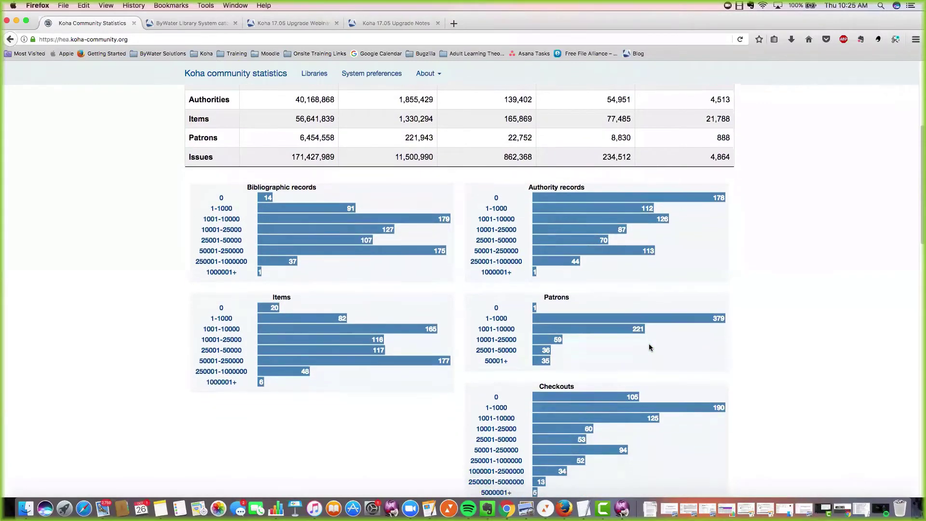
pyautogui.scroll(2, 649, 347)
pyautogui.scroll(-20, 649, 346)
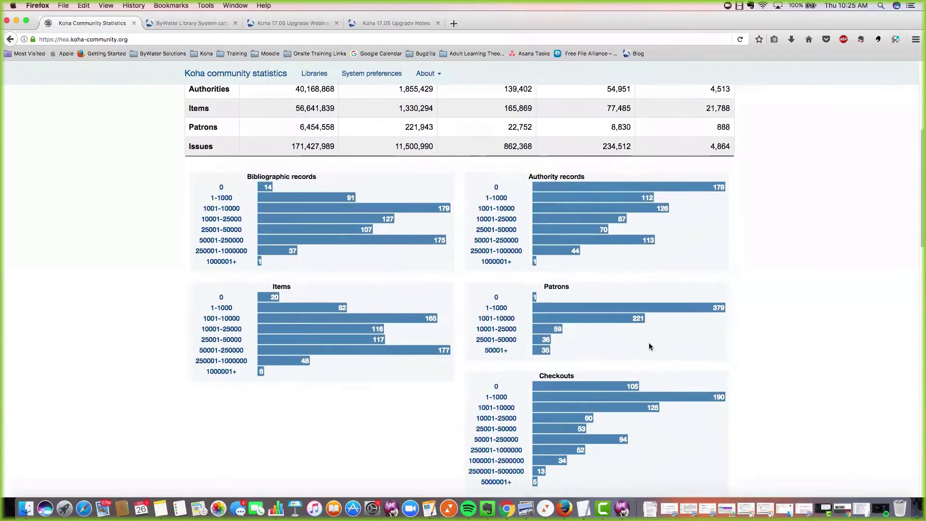
pyautogui.scroll(-5, 649, 347)
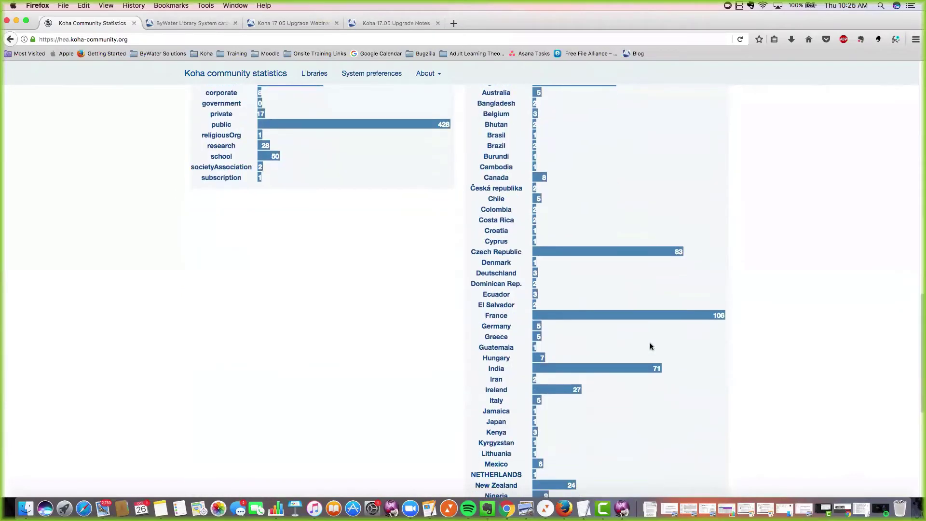
pyautogui.scroll(2, 649, 347)
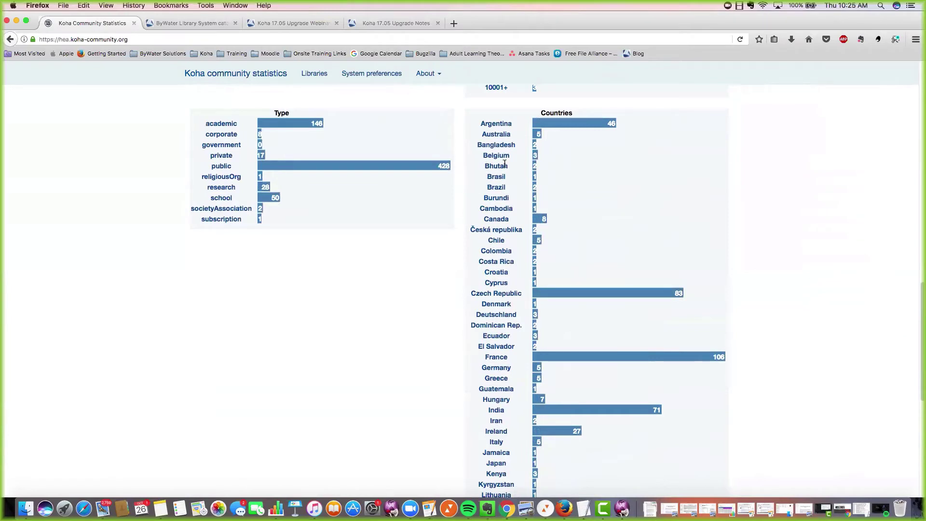
pyautogui.scroll(-2, 620, 291)
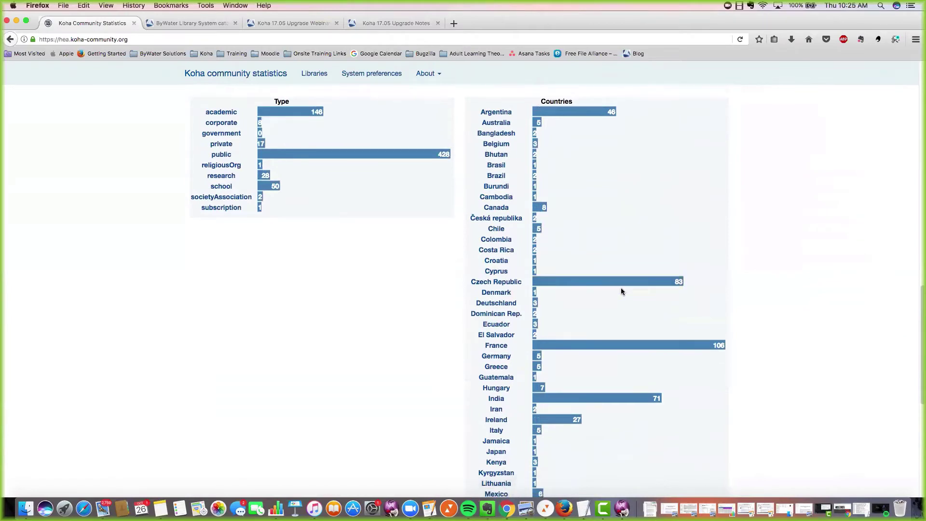
pyautogui.scroll(-10, 621, 291)
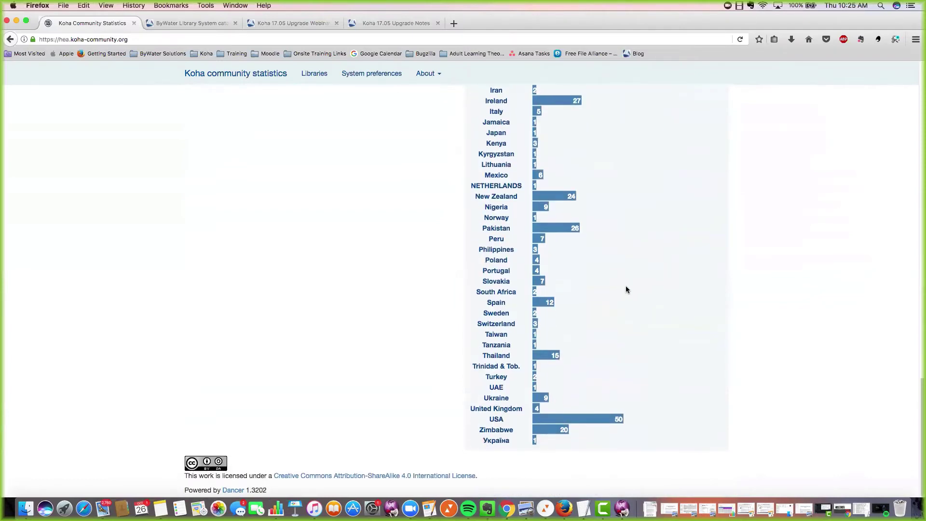
pyautogui.scroll(14, 626, 289)
pyautogui.scroll(1, 617, 293)
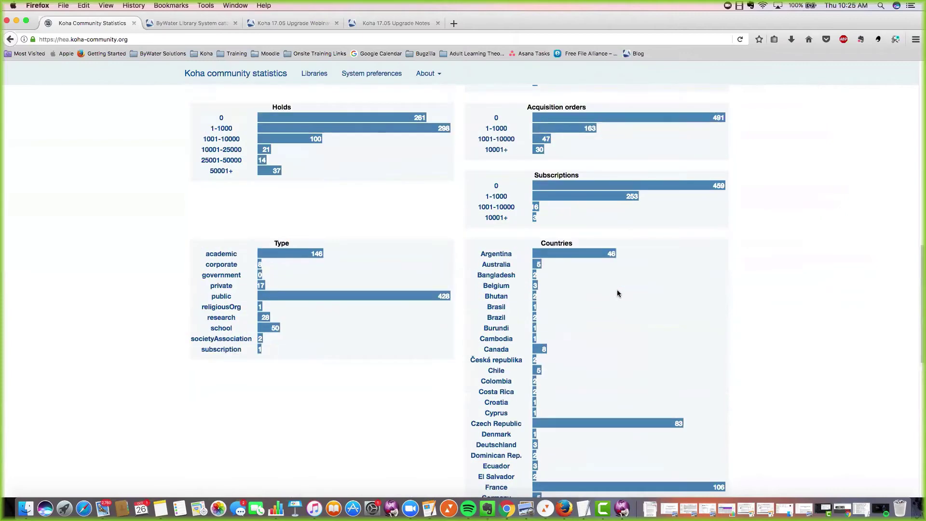
pyautogui.scroll(3, 617, 293)
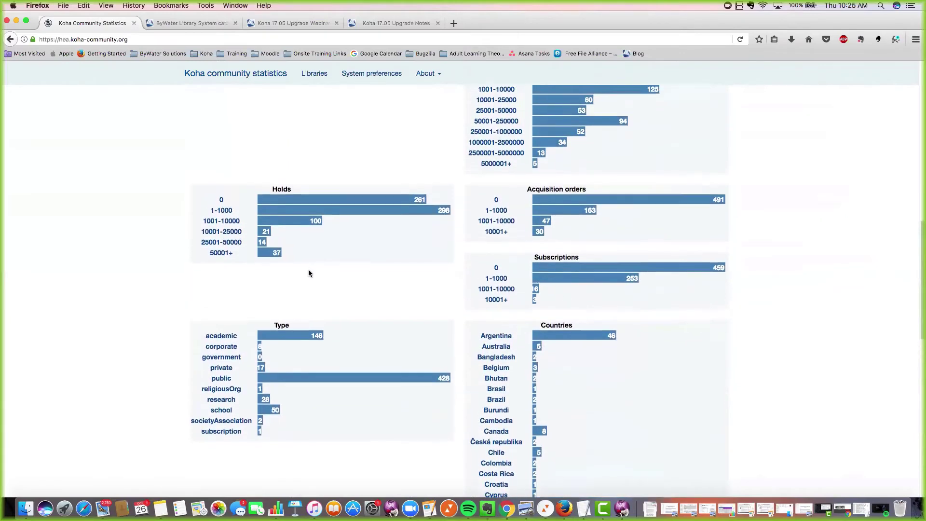
pyautogui.scroll(10, 436, 249)
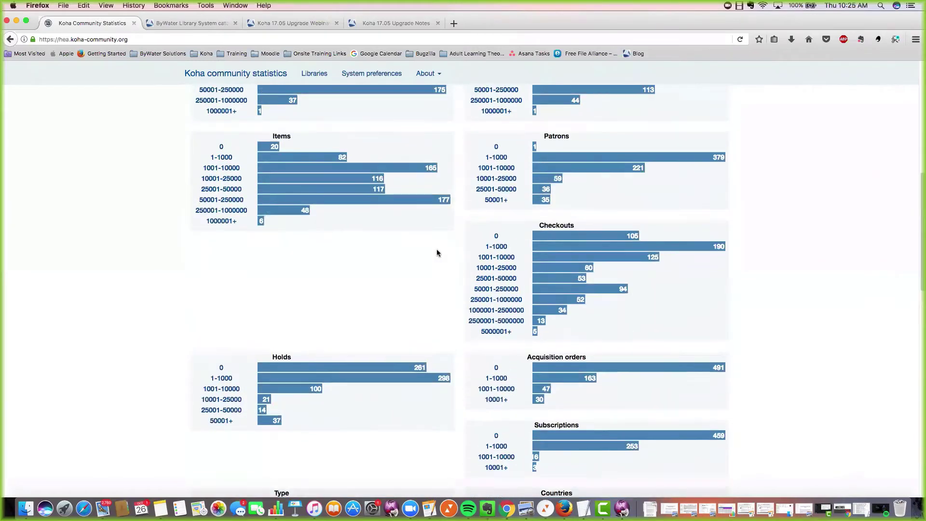
pyautogui.scroll(6, 442, 249)
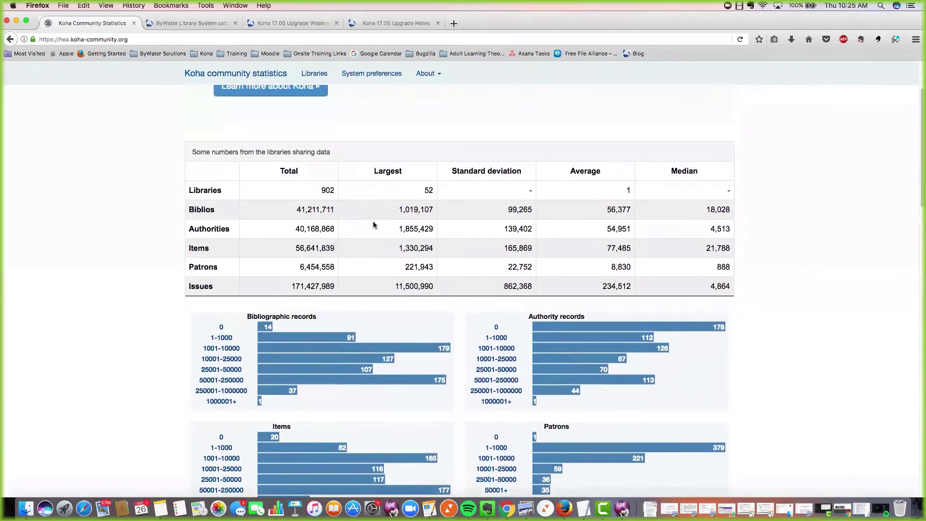
# - Leave the statistics site and return to Koha's administration home page via the Administration breadcrumb
pyautogui.click(10, 42)
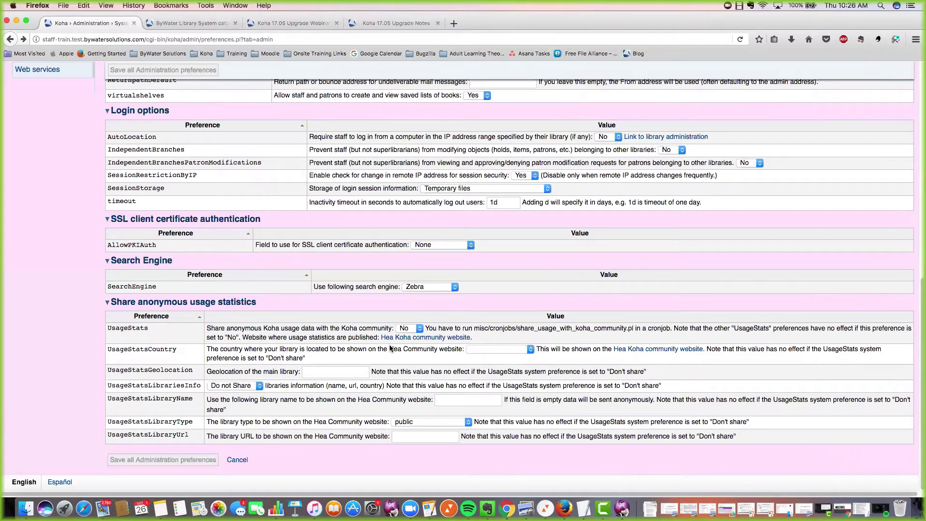
pyautogui.scroll(15, 104, 188)
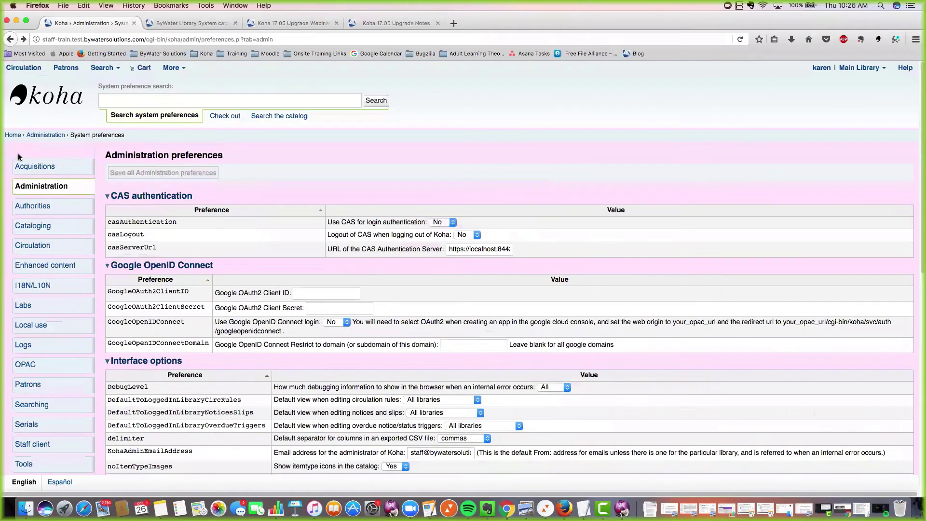
pyautogui.click(52, 139)
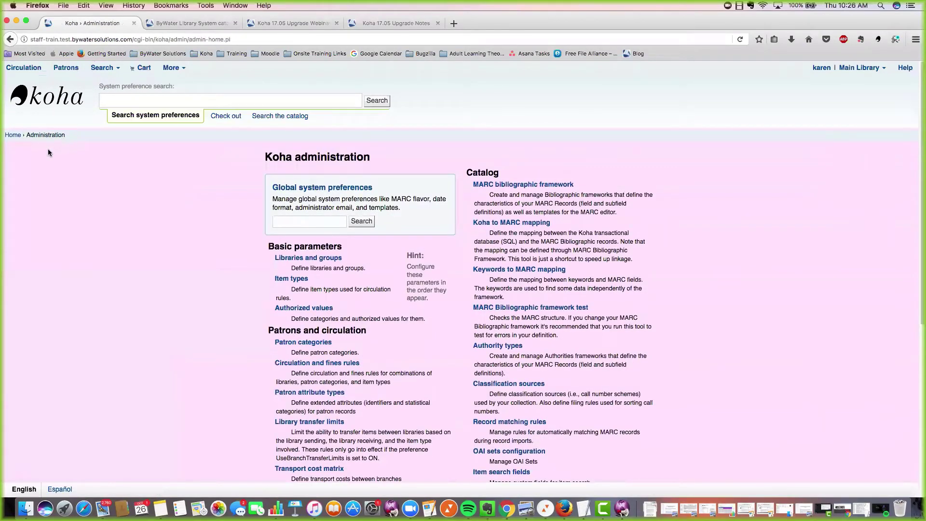
pyautogui.scroll(-3, 357, 284)
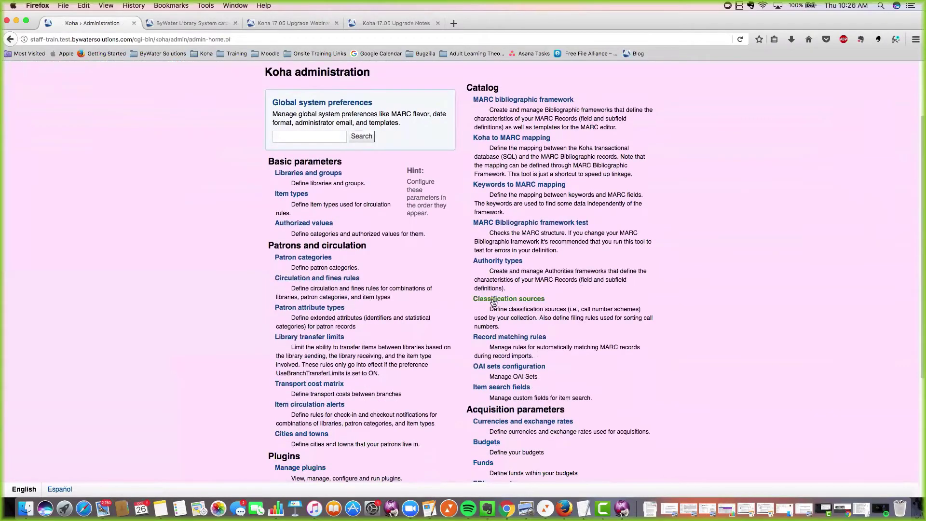
# - Add a new classification source with code 'ddc' and description 'Dewey', and save it
pyautogui.click(492, 300)
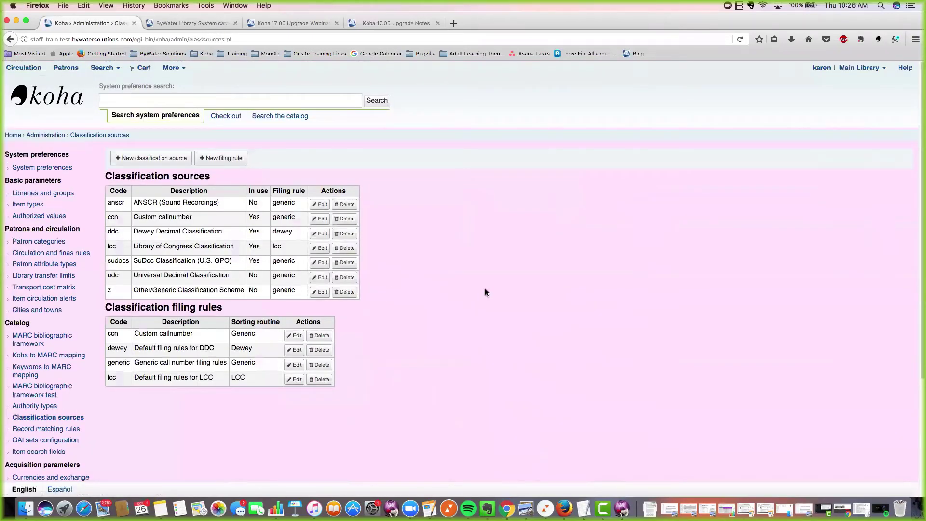
pyautogui.click(141, 161)
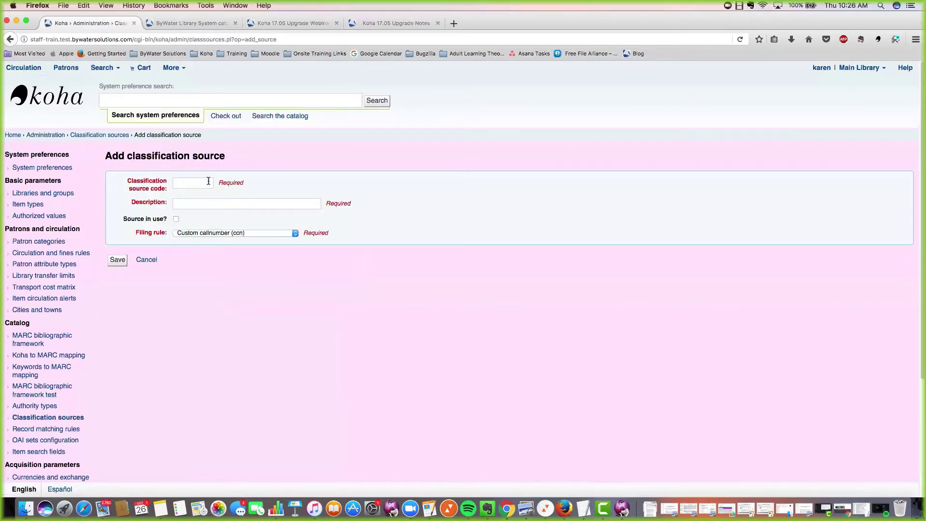
pyautogui.click(201, 182)
pyautogui.write('ddc')
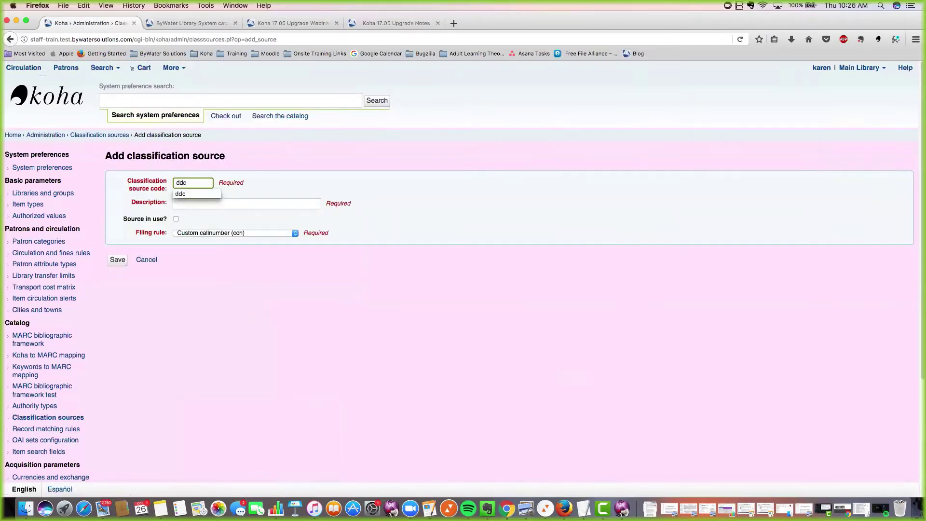
pyautogui.click(246, 203)
pyautogui.write('dewey')
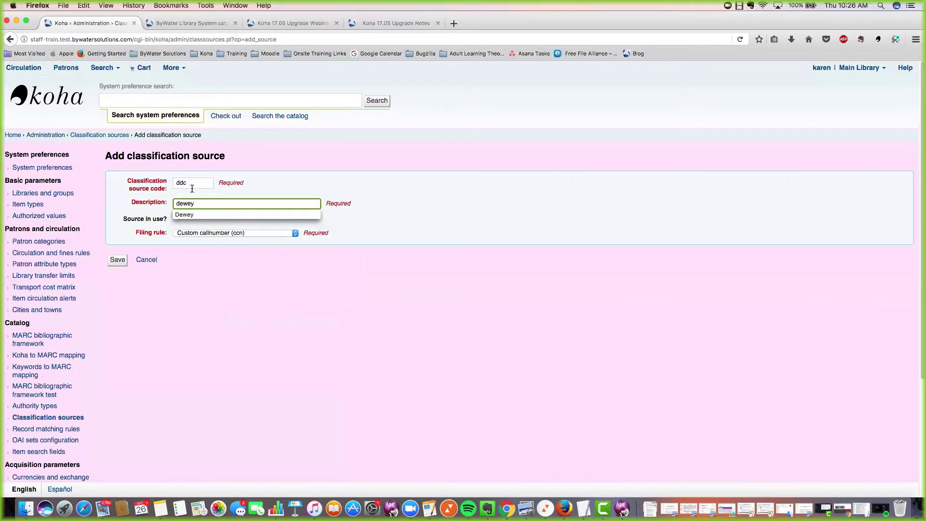
pyautogui.click(188, 214)
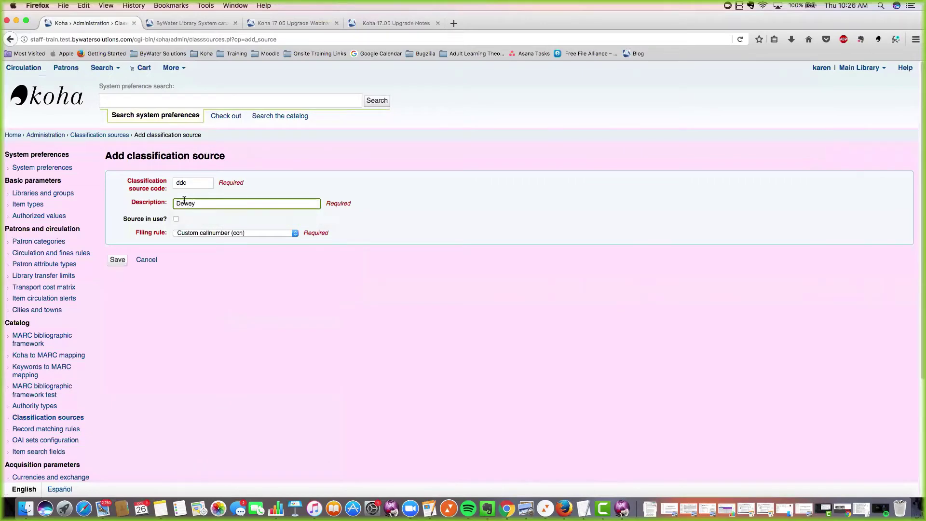
pyautogui.click(117, 260)
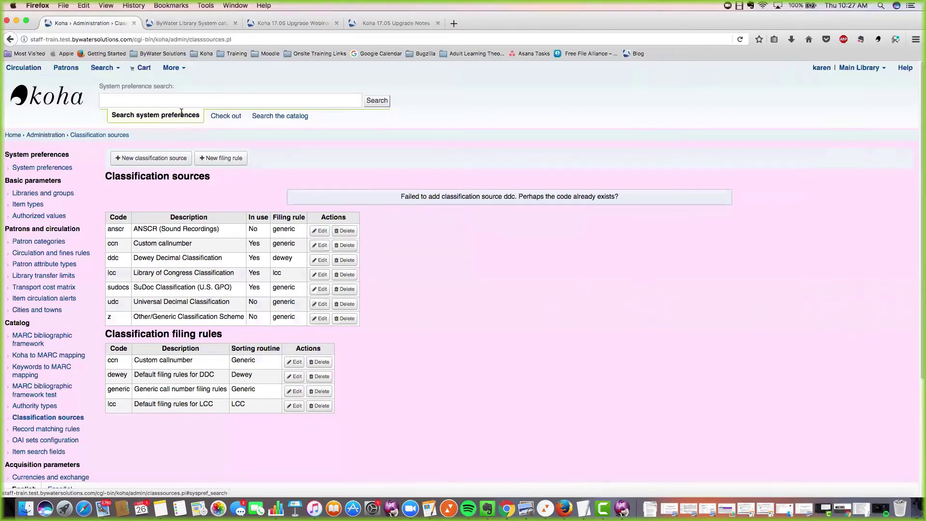
# - Open the Audio alerts page under Additional parameters on the Administration page
pyautogui.click(51, 137)
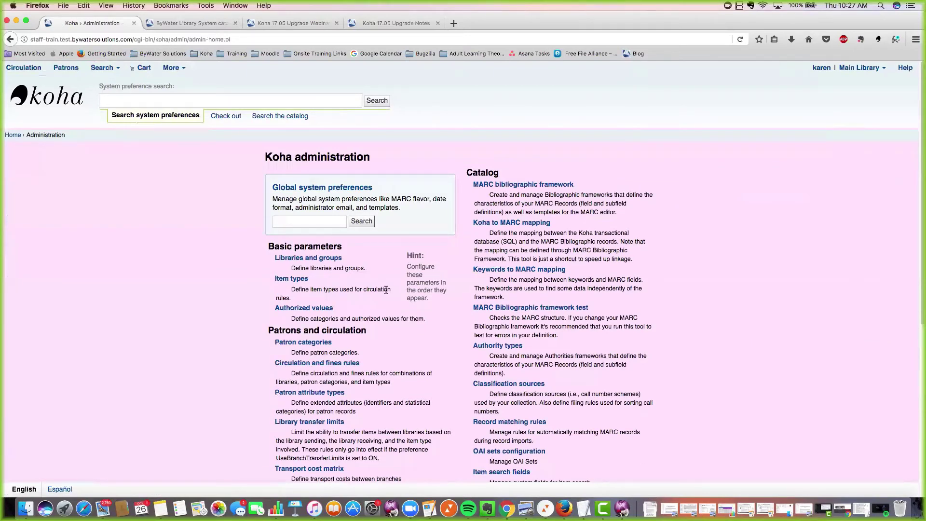
pyautogui.scroll(-10, 828, 372)
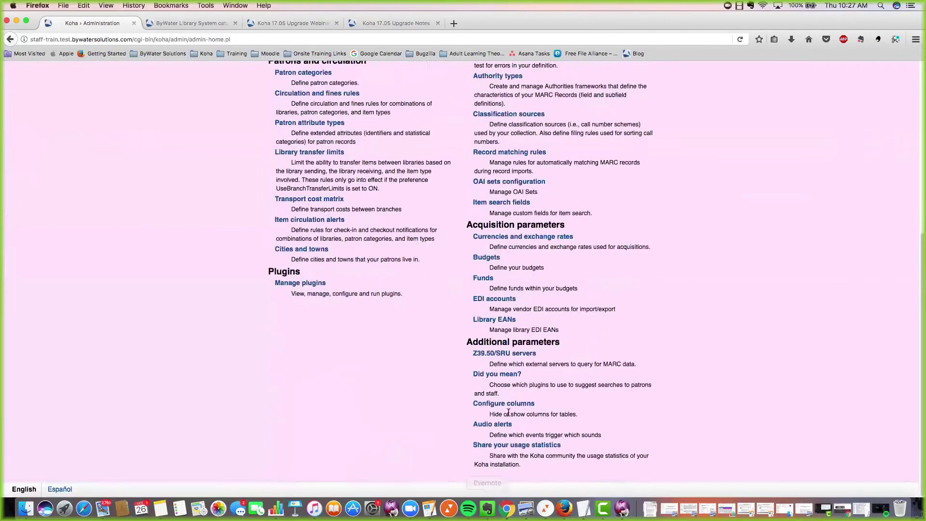
pyautogui.click(508, 425)
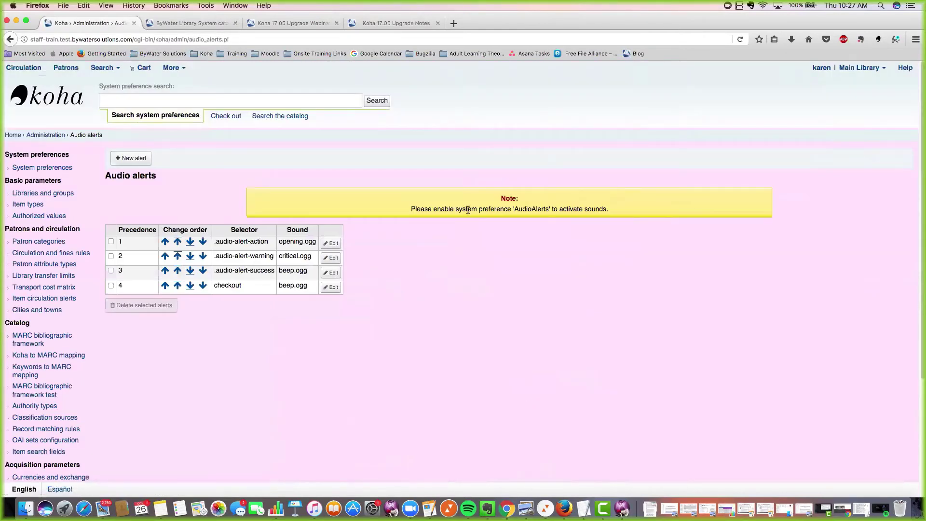
# - Find the AudioAlerts system preference, set it to Enable, and save
pyautogui.moveTo(515, 209); pyautogui.dragTo(548, 208)
pyautogui.press('super+c')
pyautogui.click(230, 102)
pyautogui.press('super+v')
pyautogui.press('Return')
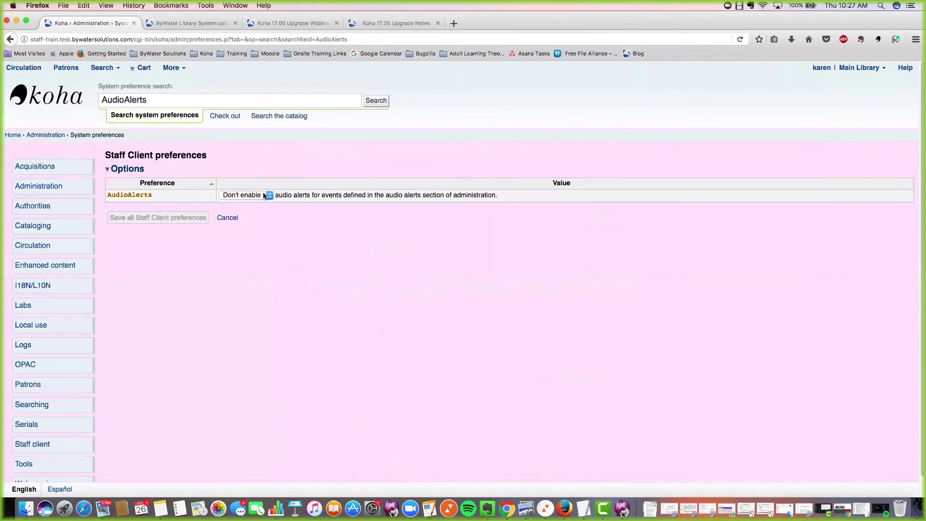
pyautogui.click(264, 195)
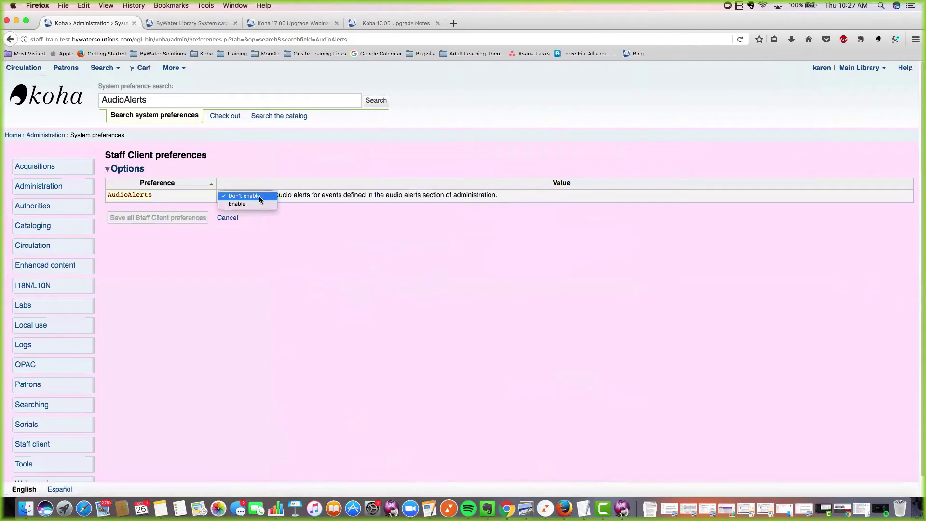
pyautogui.click(253, 202)
pyautogui.click(170, 222)
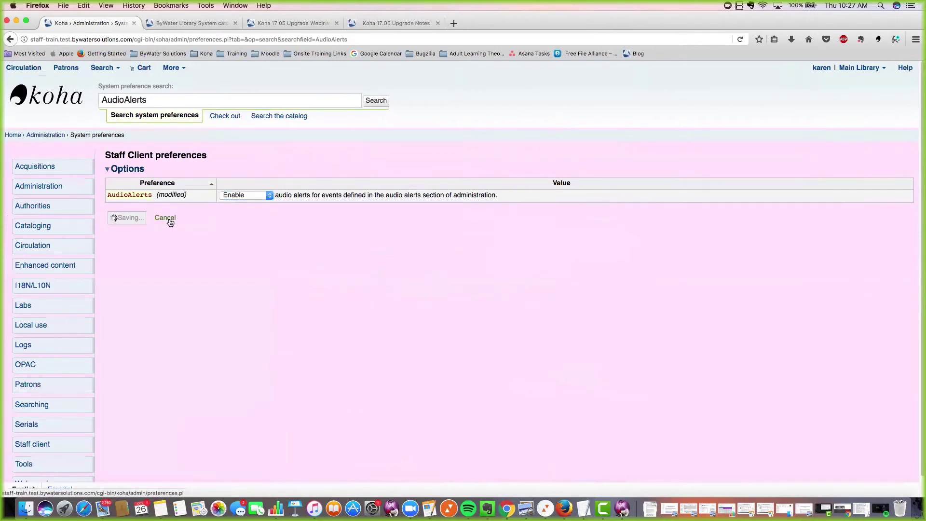
# - Return to the Administration page and scroll down to the Additional parameters section
pyautogui.click(48, 135)
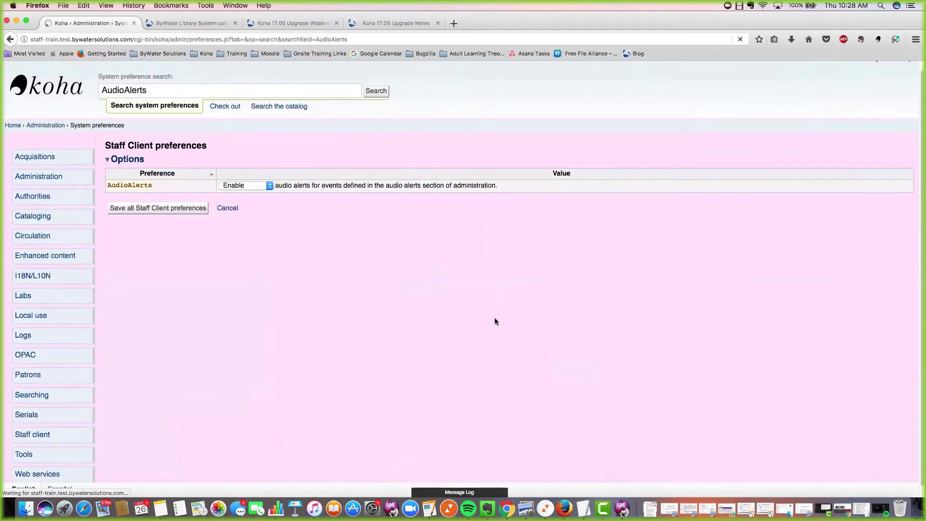
pyautogui.scroll(-3, 494, 318)
pyautogui.scroll(-3, 475, 477)
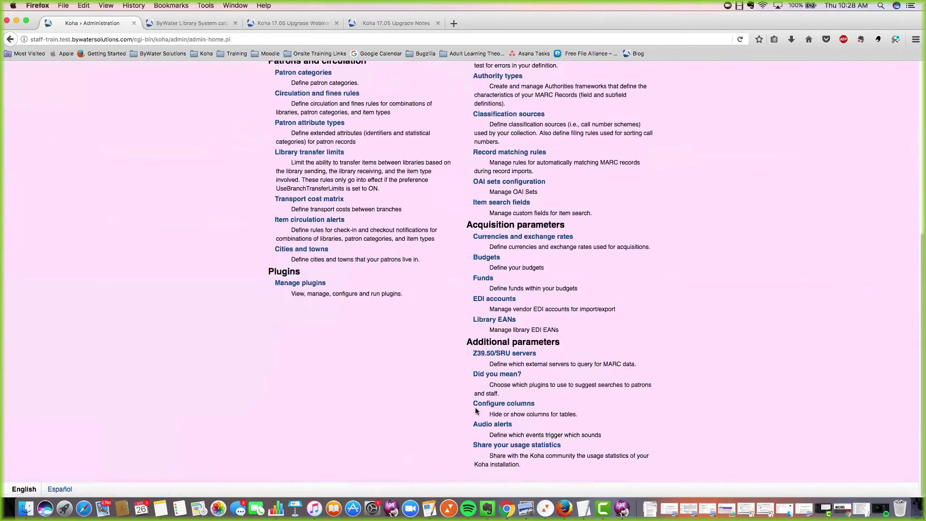
# - Open Audio alerts to list the four alerts, such as checkout with beep.ogg
pyautogui.click(493, 424)
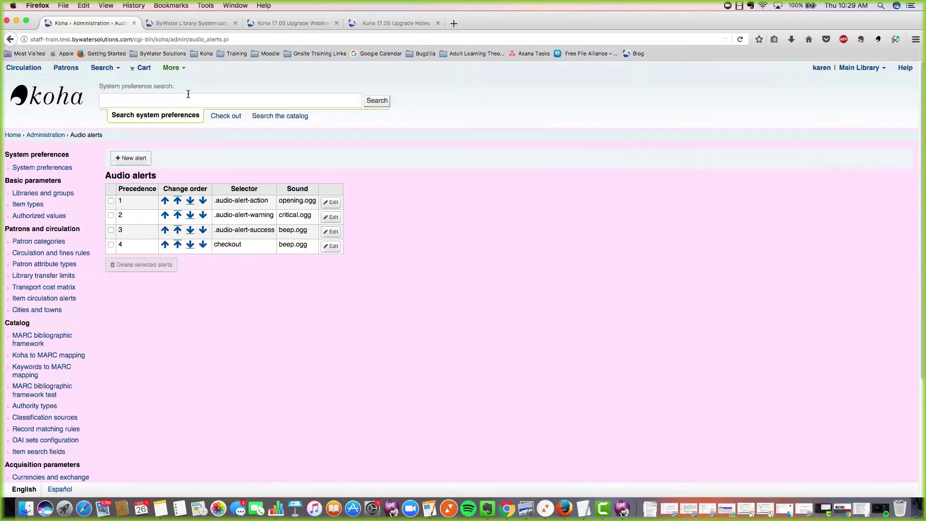
# - Look up the HoldFeeMode preference and review its three options, keeping 'any time a hold is collected'
pyautogui.click(175, 102)
pyautogui.write('hold')
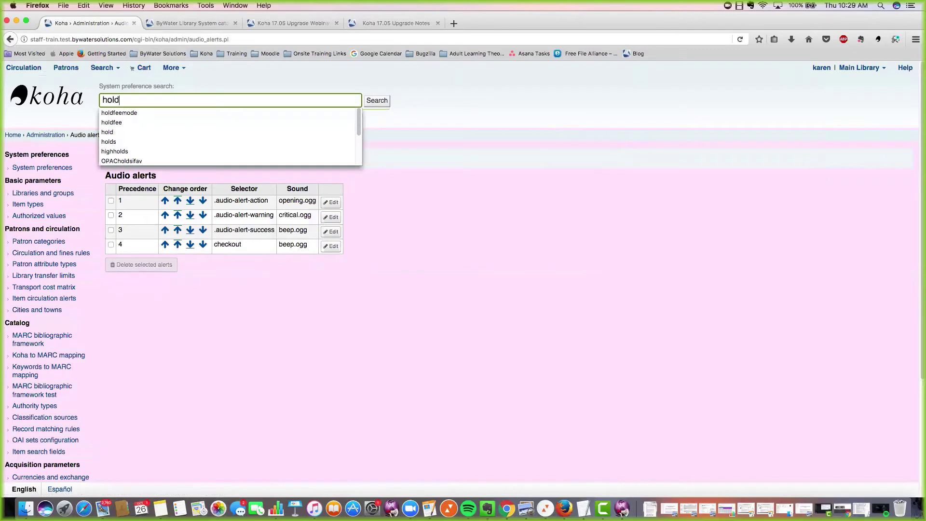
pyautogui.write('fee')
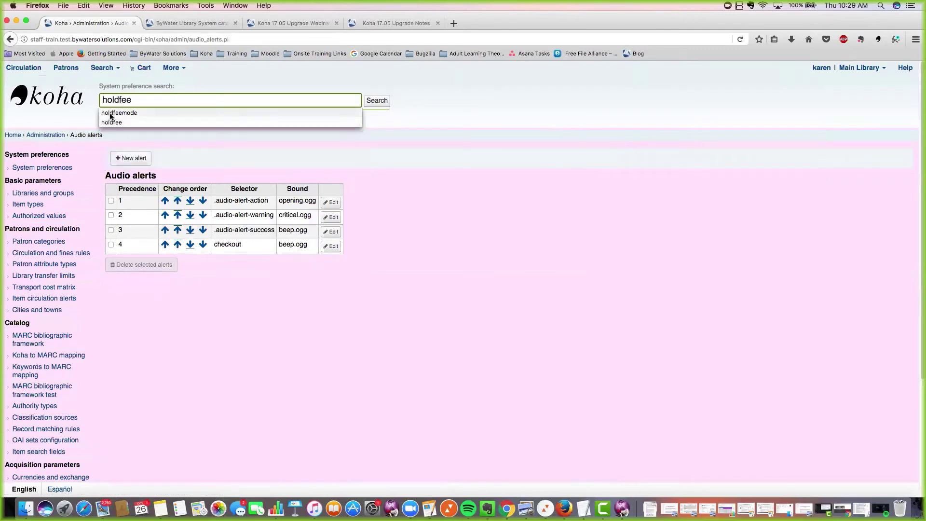
pyautogui.click(110, 113)
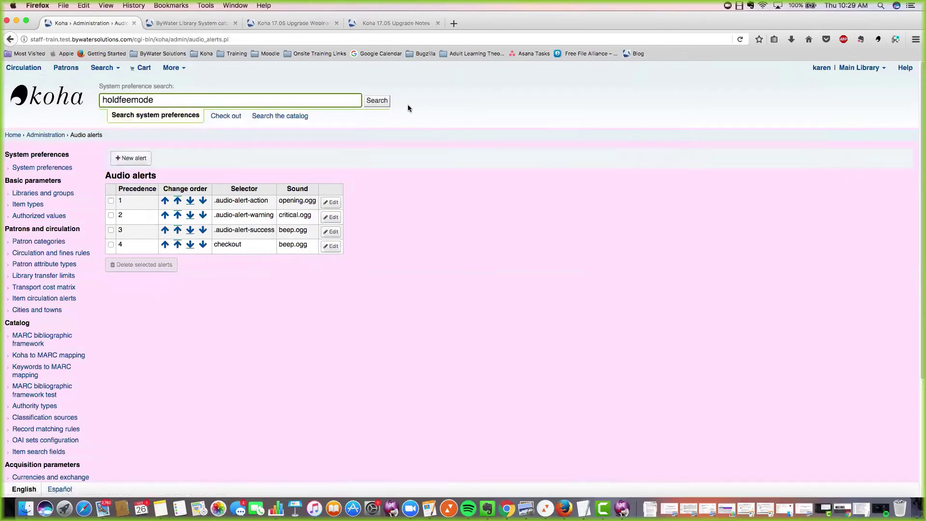
pyautogui.click(376, 100)
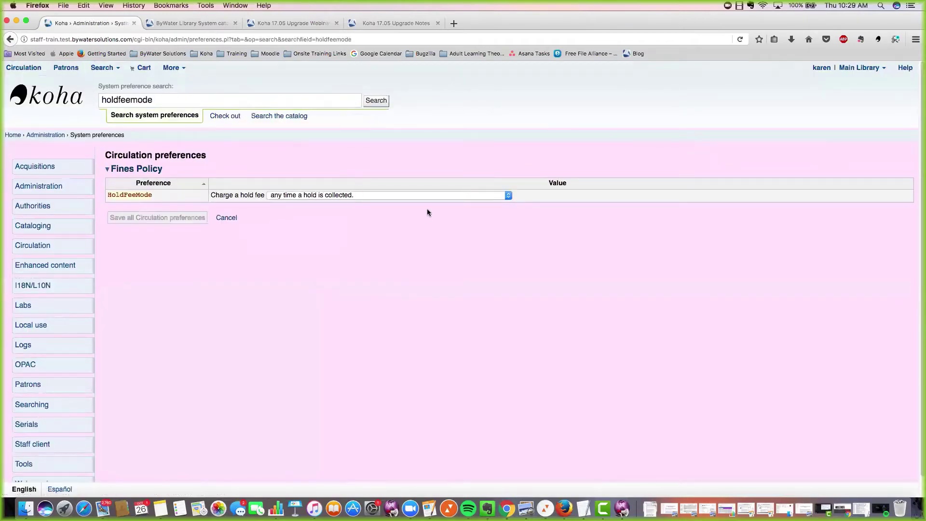
pyautogui.click(508, 195)
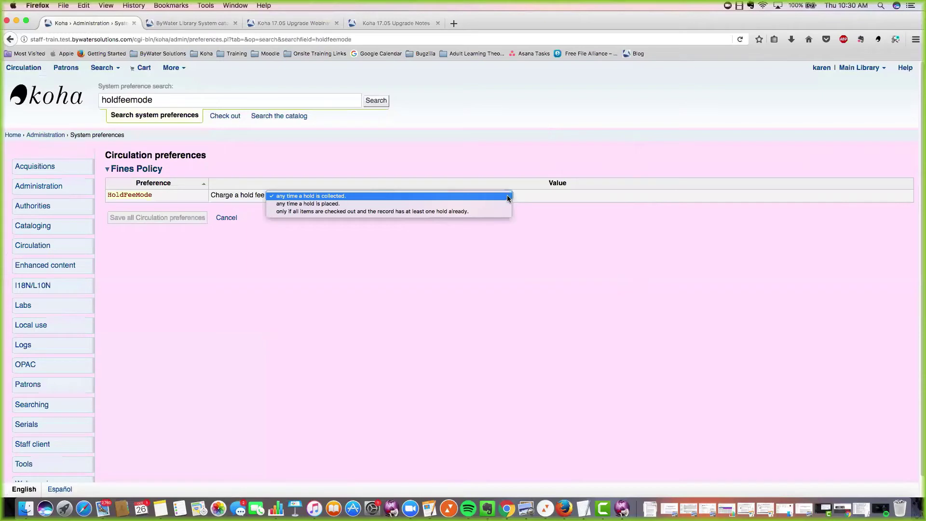
pyautogui.click(468, 213)
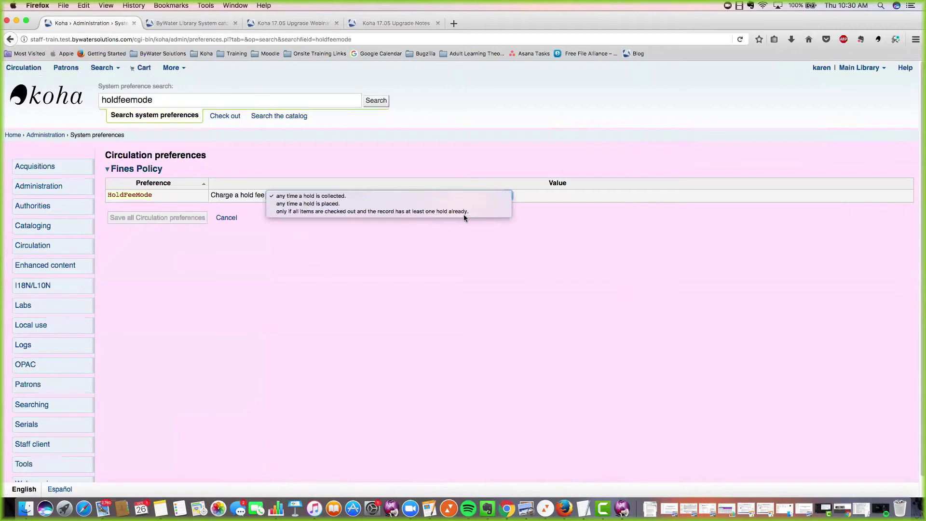
pyautogui.click(459, 273)
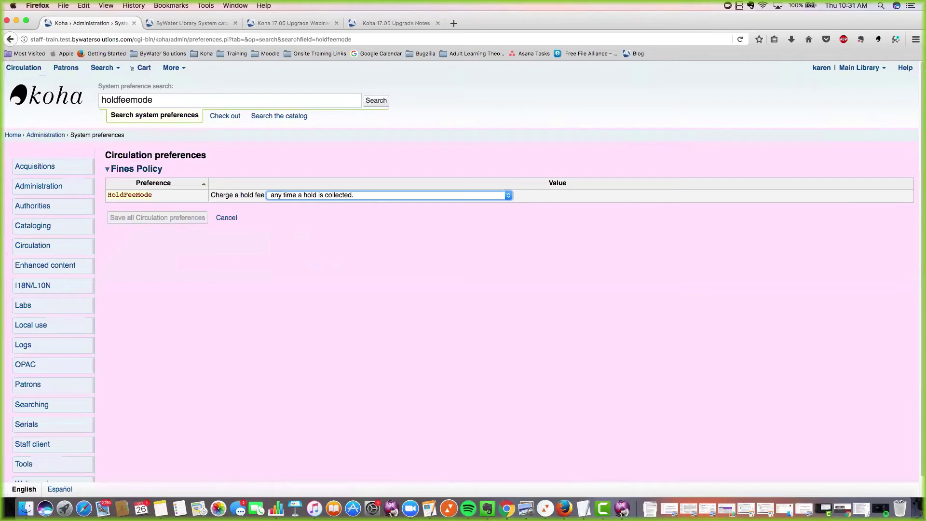
# - Load the ByWater Solutions website in a new browser tab
pyautogui.click(454, 23)
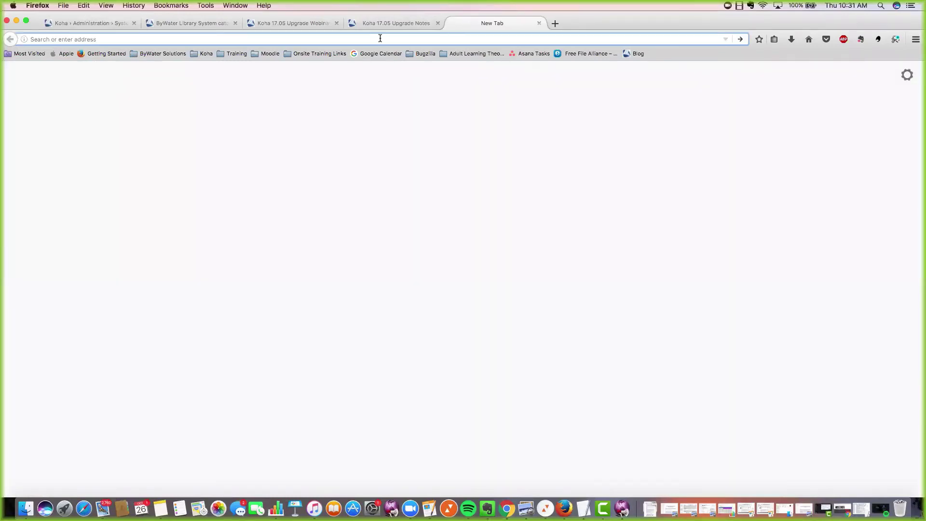
pyautogui.write('koha')
pyautogui.press('BackSpace')
pyautogui.press('BackSpace')
pyautogui.press('BackSpace')
pyautogui.write('k')
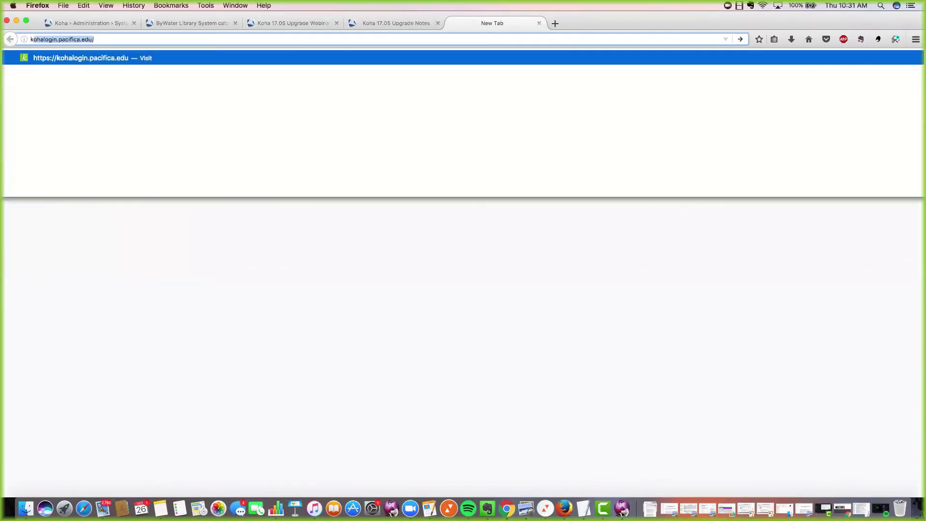
pyautogui.write('o')
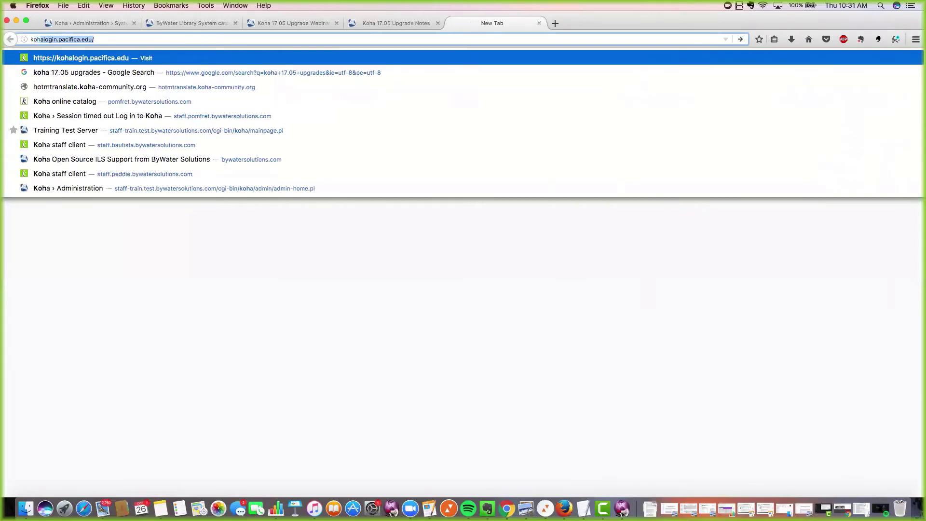
pyautogui.press('BackSpace')
pyautogui.press('BackSpace')
pyautogui.press('BackSpace')
pyautogui.write('by')
pyautogui.press('Return')
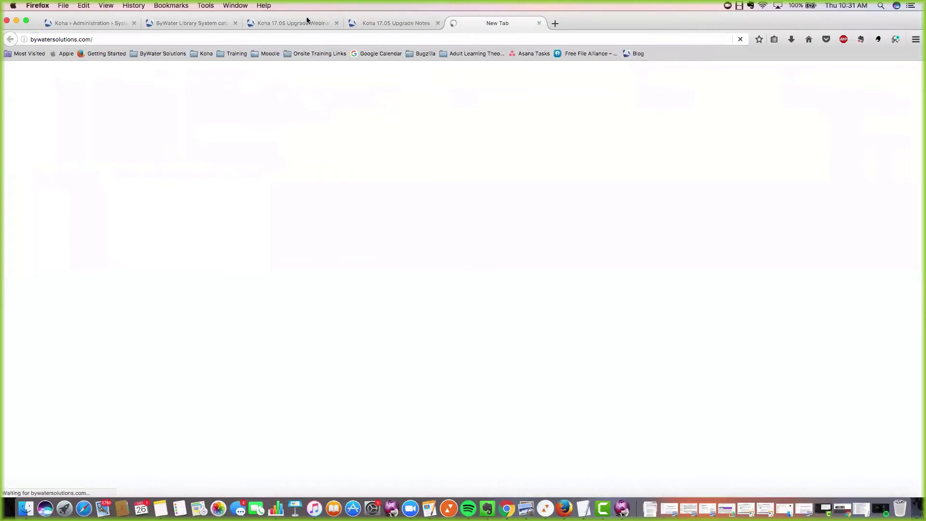
# - Append 'blog' to the ByWater address to search for the ByWater Solutions blog
pyautogui.click(218, 39)
pyautogui.click(218, 39)
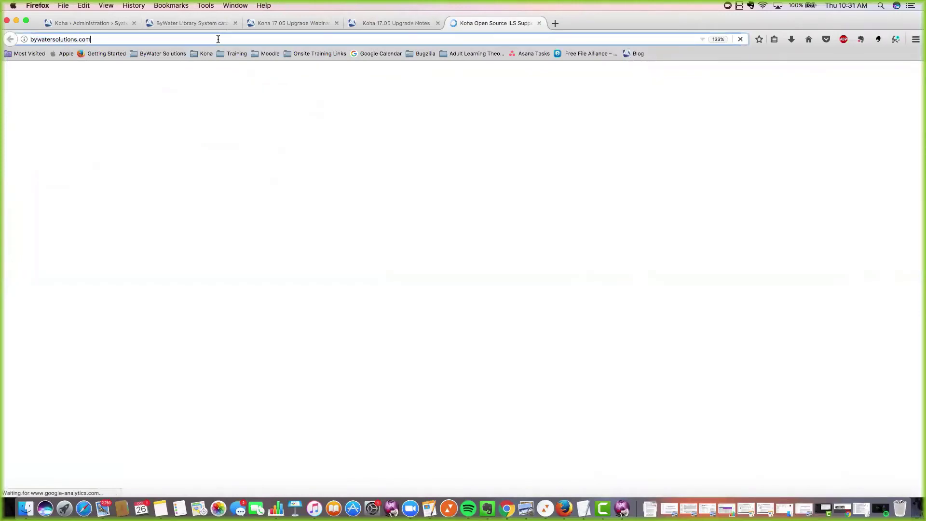
pyautogui.write('blog')
pyautogui.press('Return')
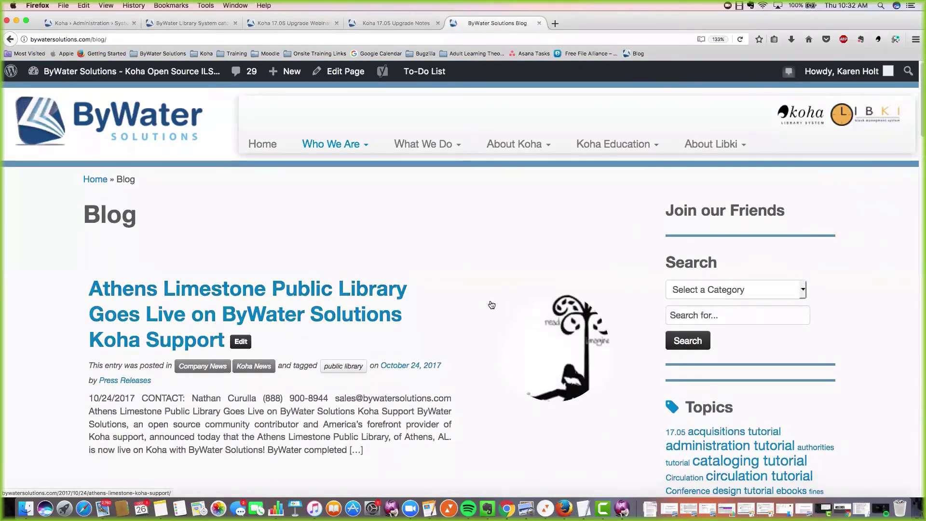
# - Browse the blog's Select a Category list and close it without choosing a category
pyautogui.scroll(-5, 491, 305)
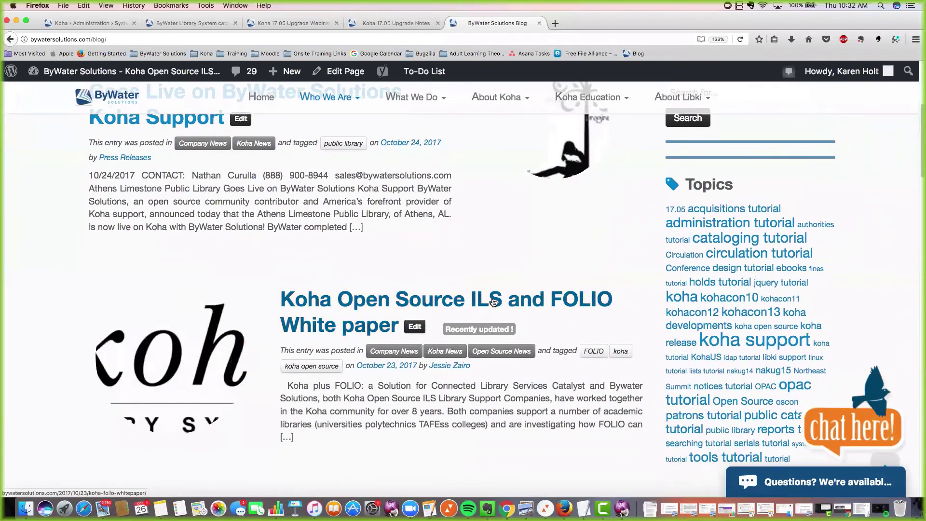
pyautogui.scroll(5, 493, 302)
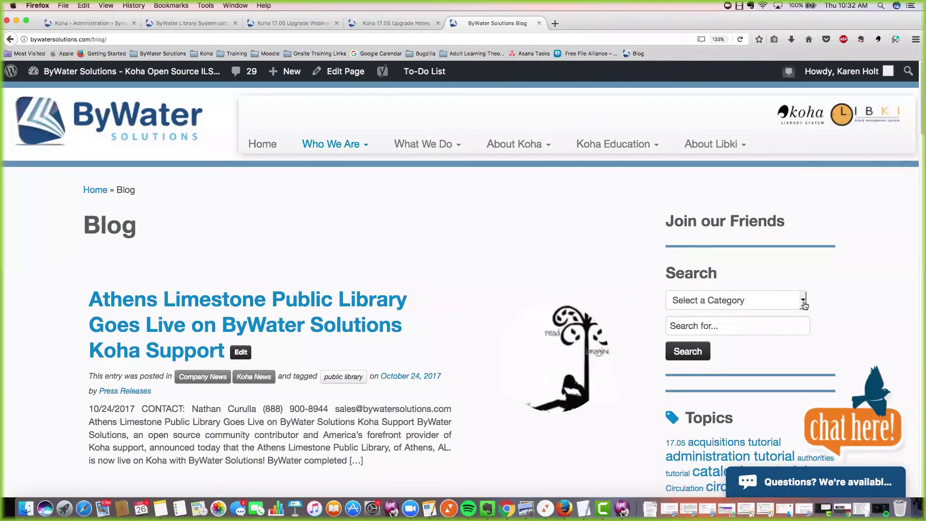
pyautogui.click(724, 325)
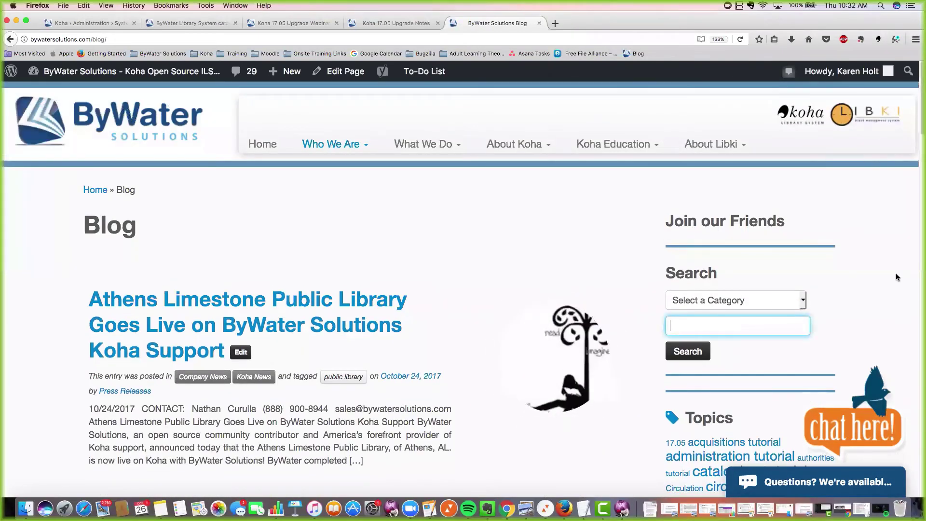
pyautogui.click(803, 302)
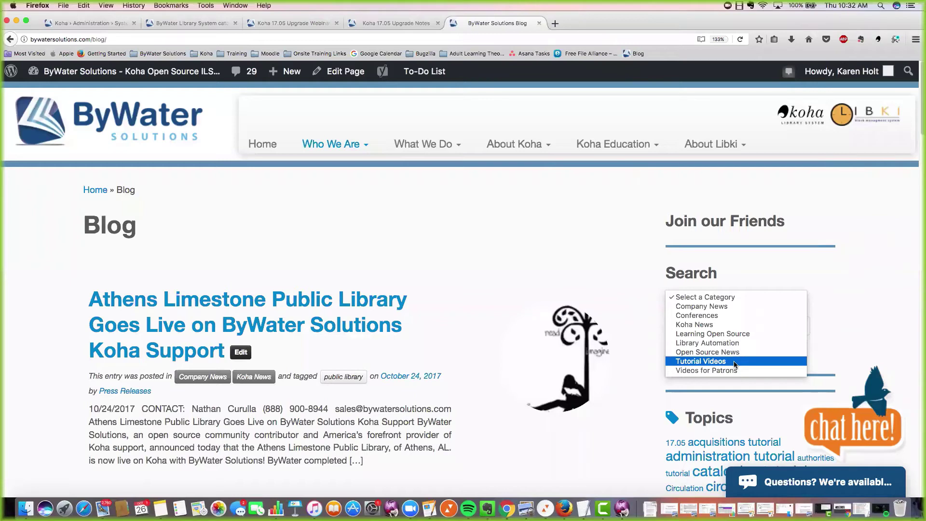
pyautogui.click(636, 270)
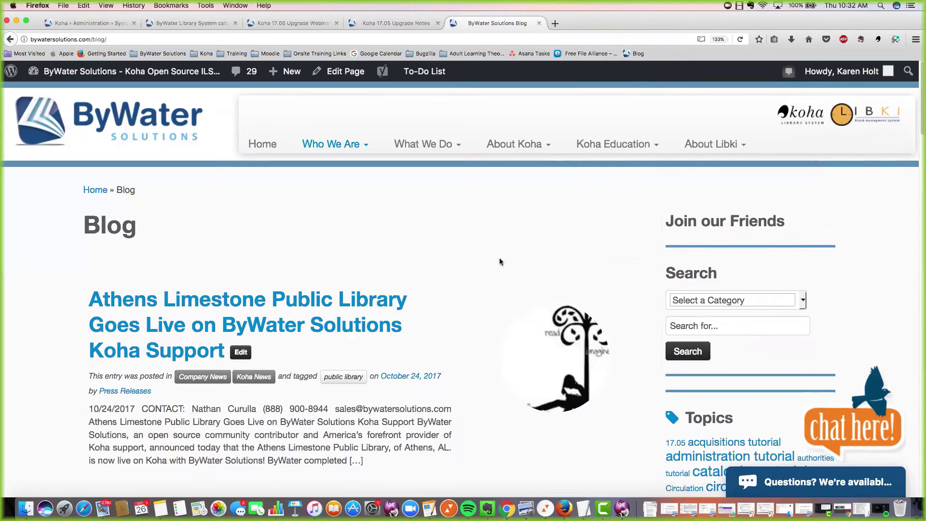
# - Replace the address bar contents with 'upgrade notes 17.05'
pyautogui.scroll(-7, 499, 258)
pyautogui.scroll(7, 498, 253)
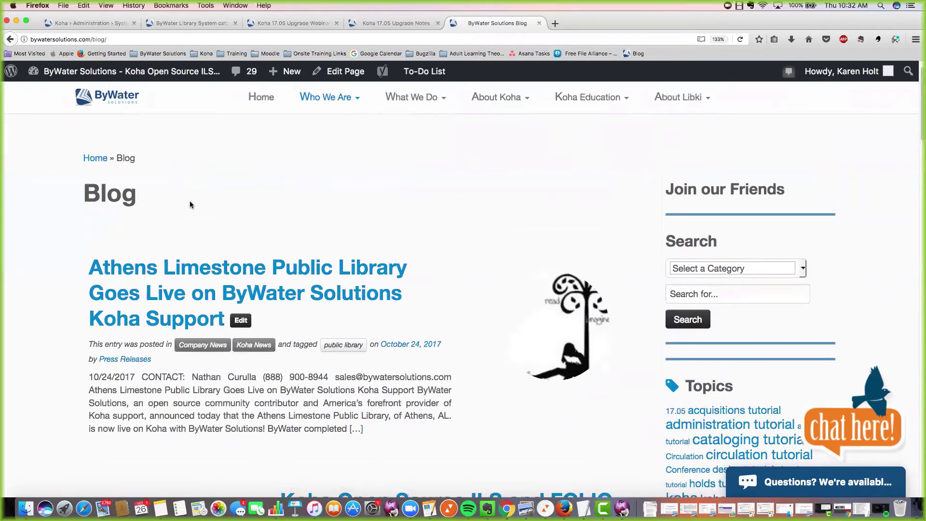
pyautogui.click(146, 39)
pyautogui.press('BackSpace')
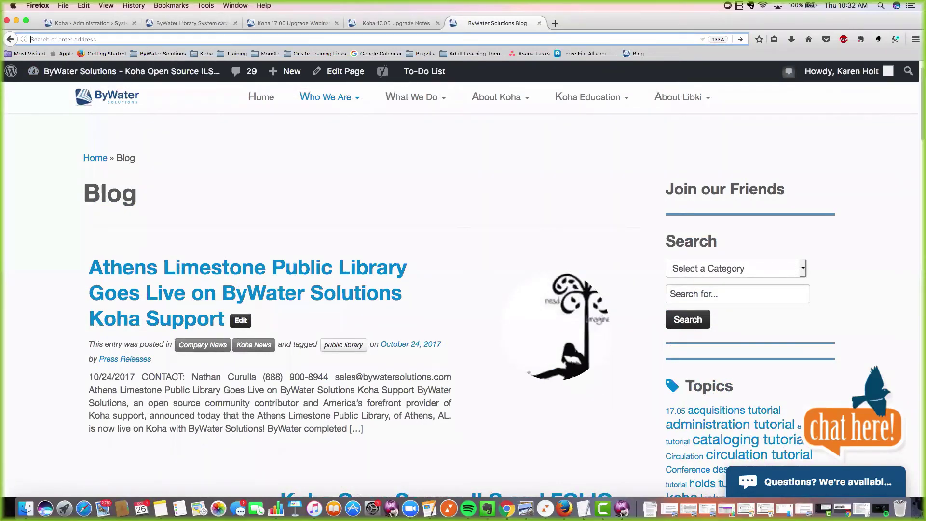
pyautogui.write('upgrade')
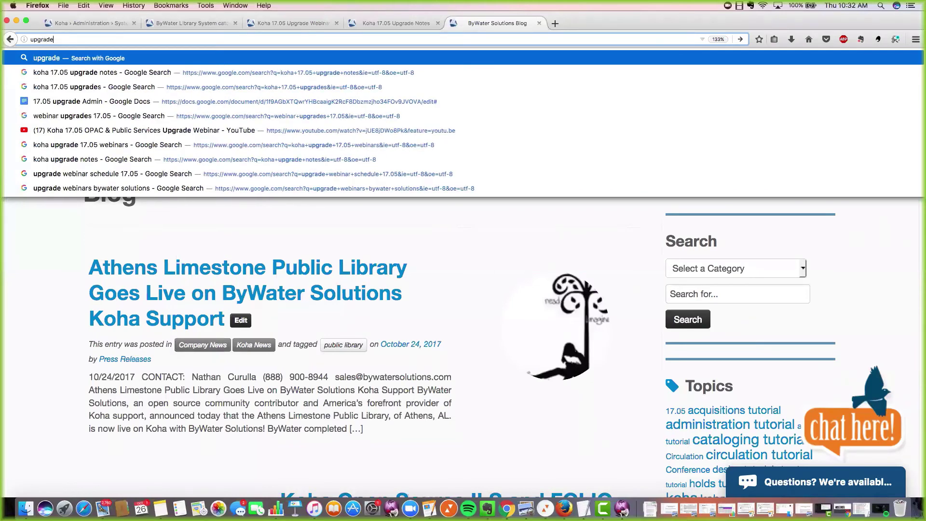
pyautogui.write(' notes 17.0')
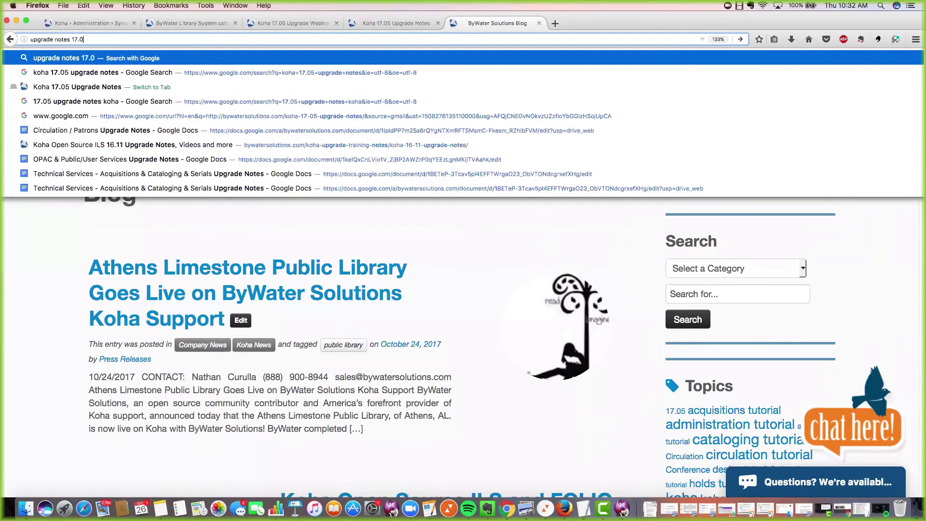
pyautogui.write('5')
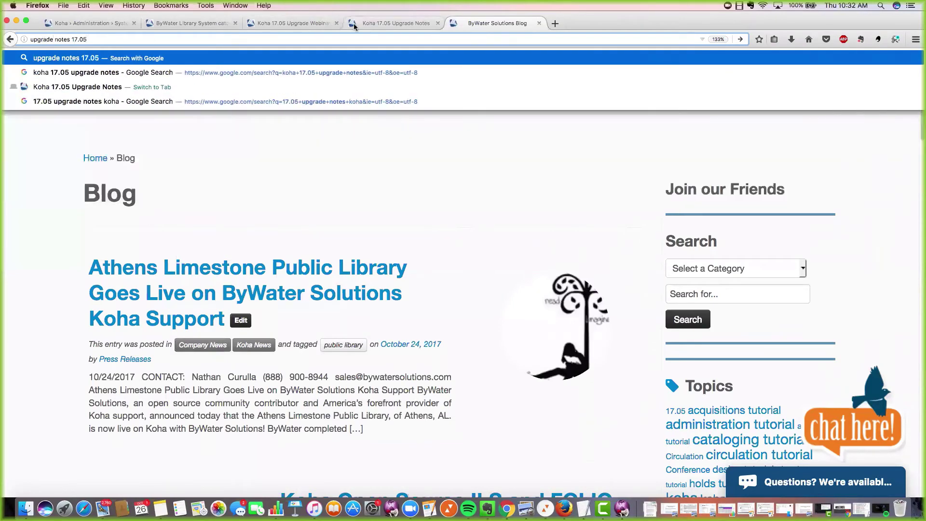
# - Read through the Koha 17.05 Upgrade Notes page, then move to the 17.05 upgrade webinar schedule
pyautogui.click(369, 22)
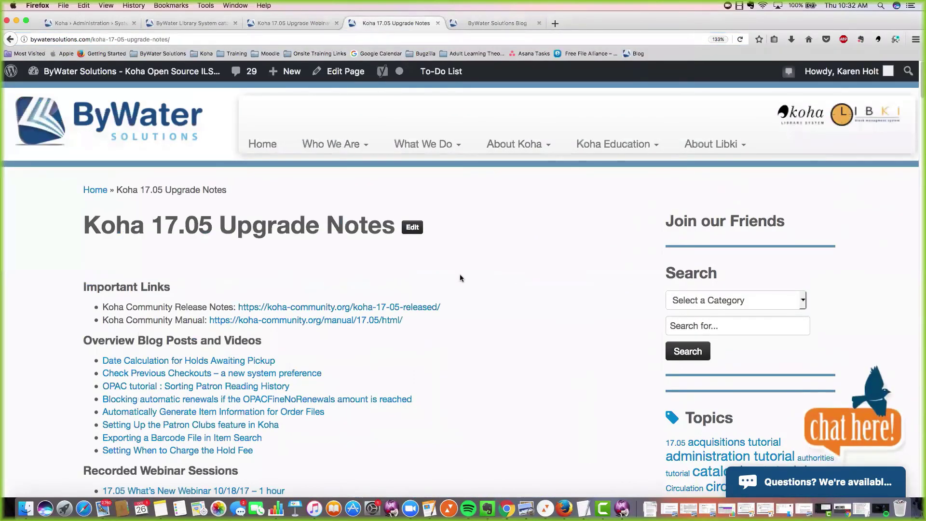
pyautogui.scroll(-2, 460, 271)
pyautogui.scroll(-2, 460, 271)
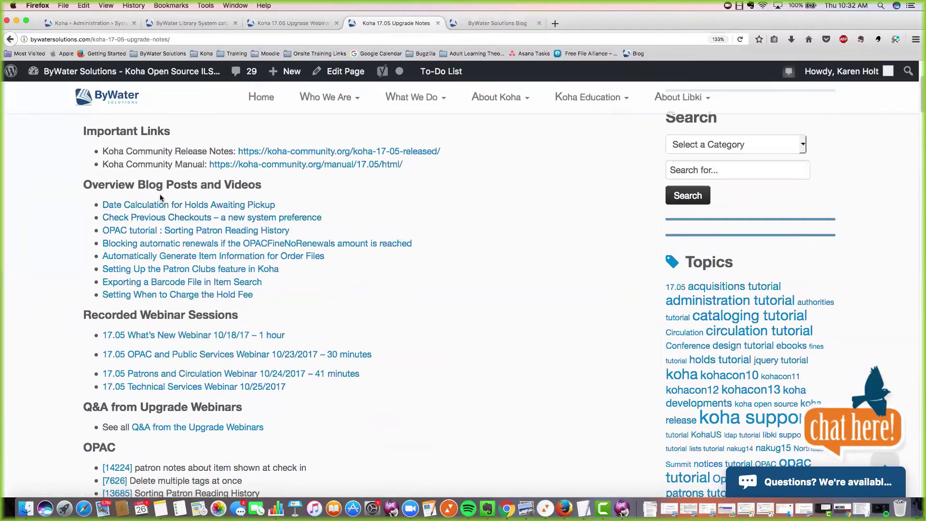
pyautogui.scroll(-2, 415, 305)
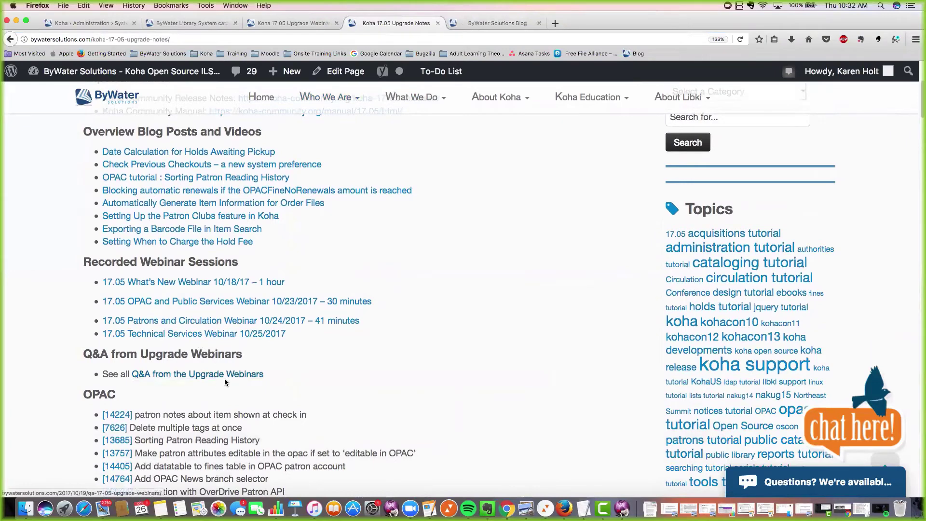
pyautogui.scroll(5, 362, 377)
pyautogui.scroll(1, 361, 379)
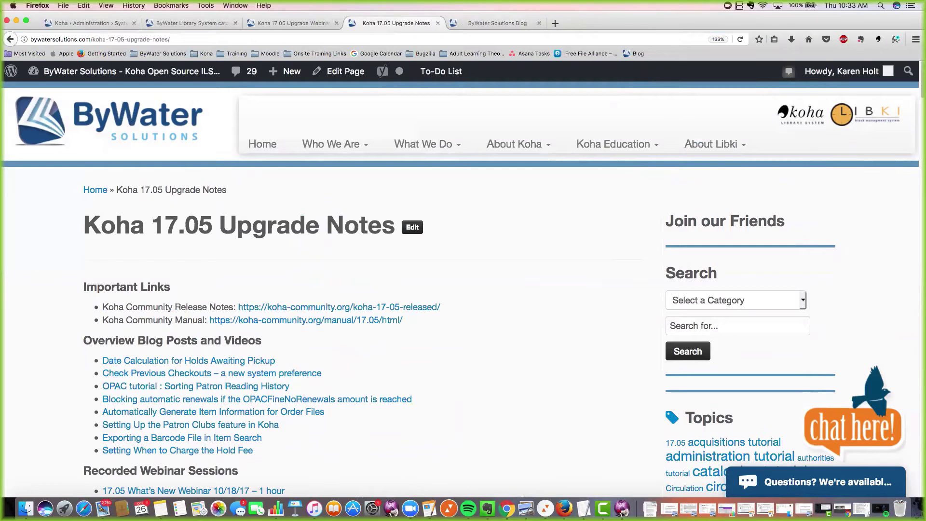
pyautogui.click(289, 24)
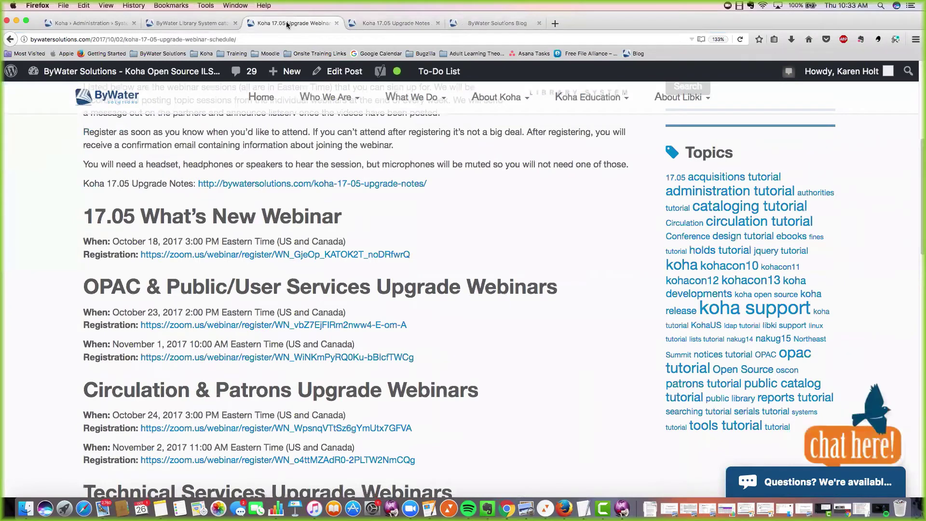
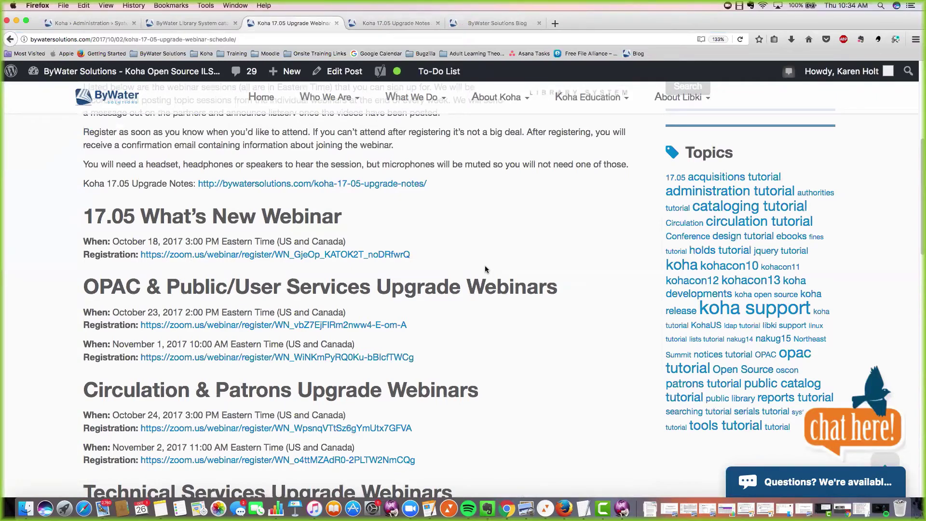
# - Return to the Koha system preferences tab showing HoldFeeMode and select the search-box text
pyautogui.scroll(5, 485, 269)
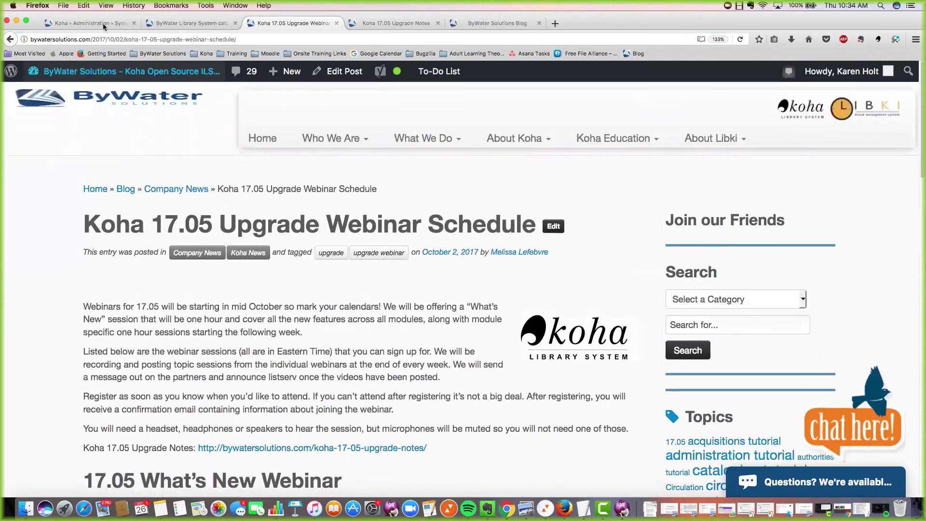
pyautogui.click(96, 21)
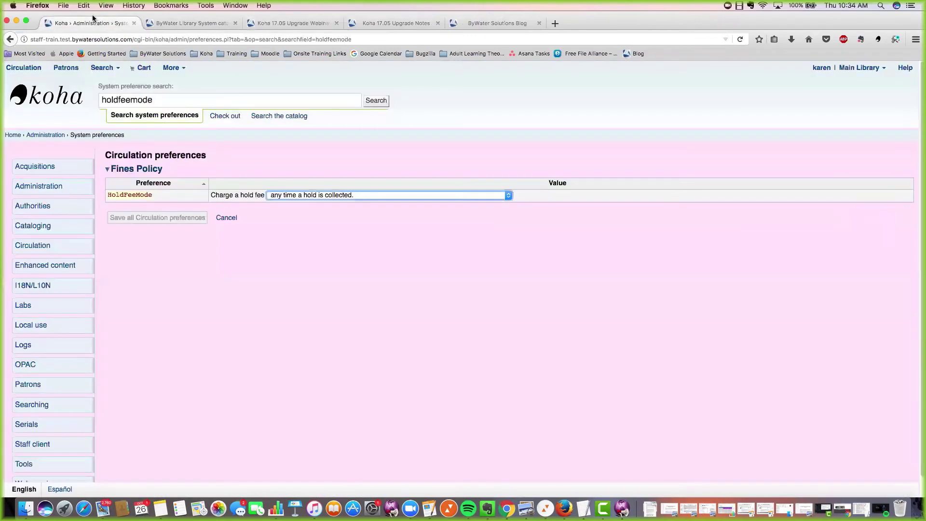
pyautogui.doubleClick(132, 98)
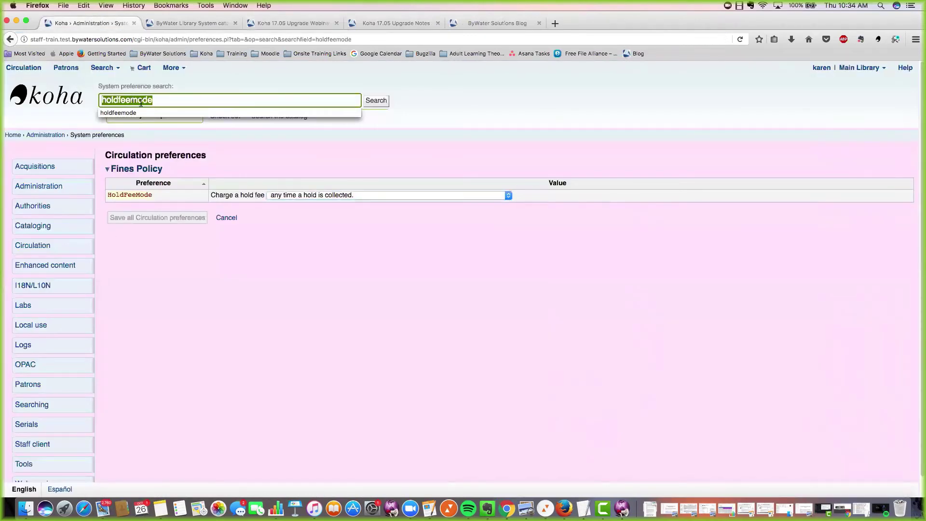
# - Search the Check out tab for the staff patron by name to list their 5 checkouts
pyautogui.click(161, 100)
pyautogui.doubleClick(161, 100)
pyautogui.click(230, 118)
pyautogui.doubleClick(221, 101)
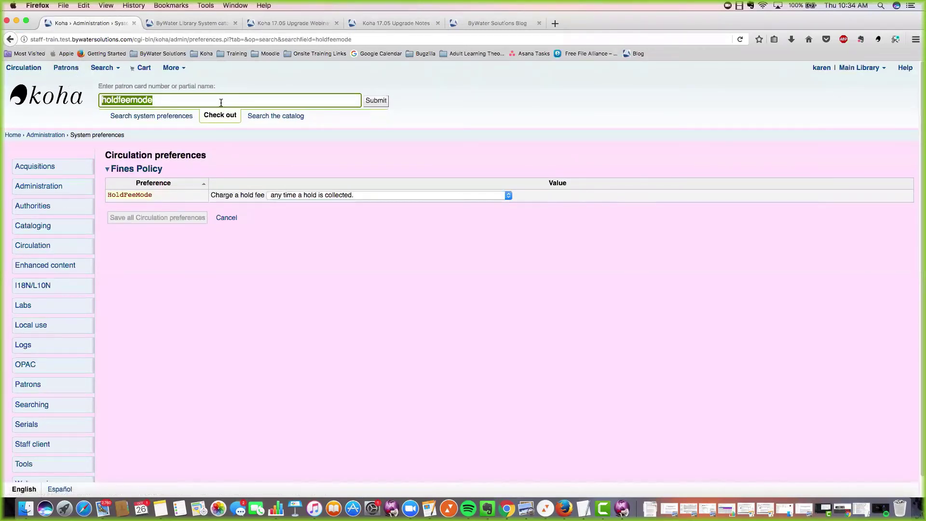
pyautogui.press('Return')
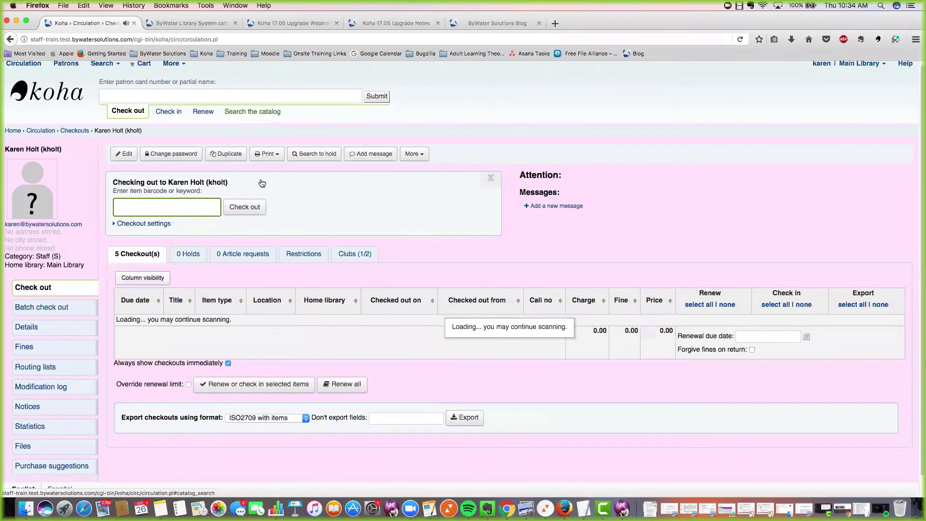
# - Export all five checkouts as CSV, selecting them all after the must-select warning
pyautogui.scroll(-5, 332, 414)
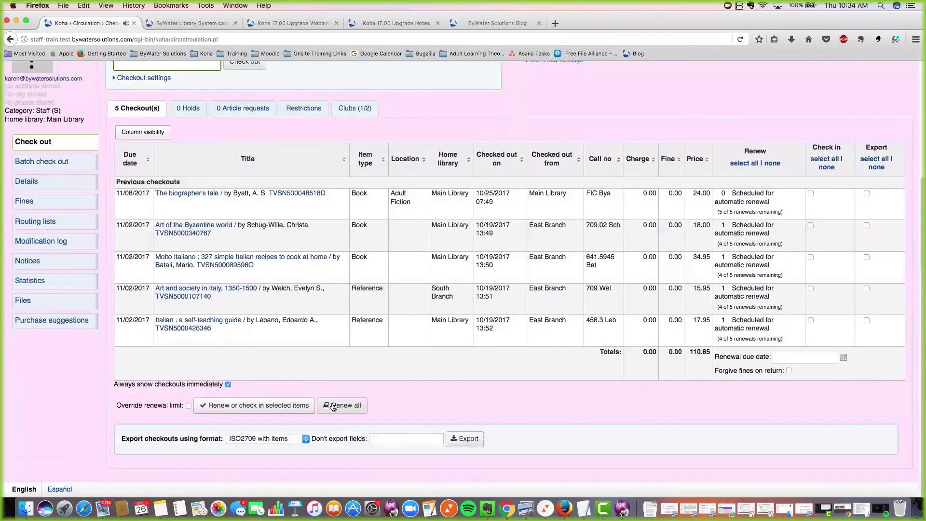
pyautogui.click(305, 439)
pyautogui.click(289, 458)
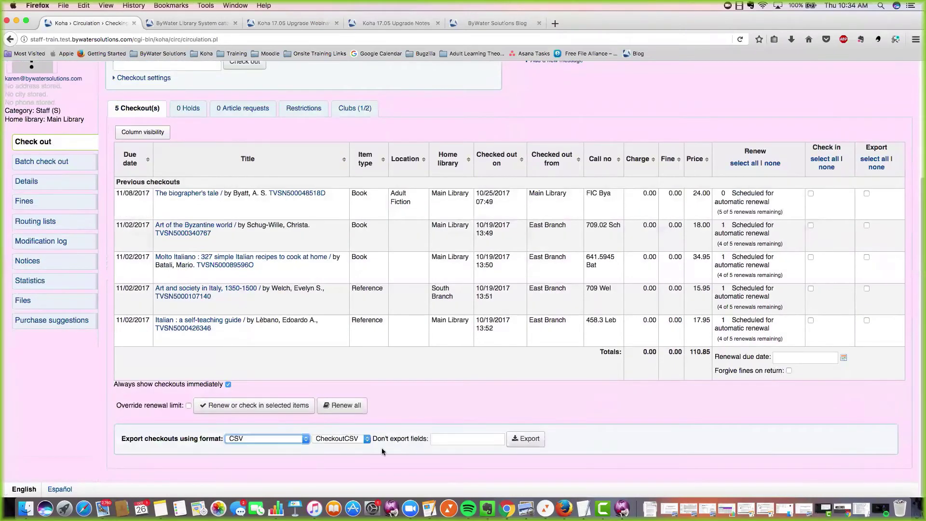
pyautogui.click(527, 440)
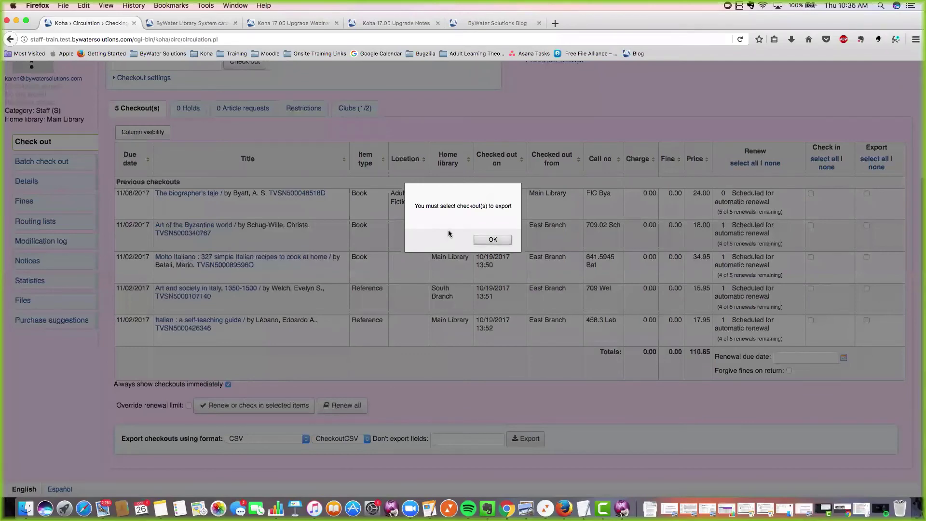
pyautogui.click(492, 240)
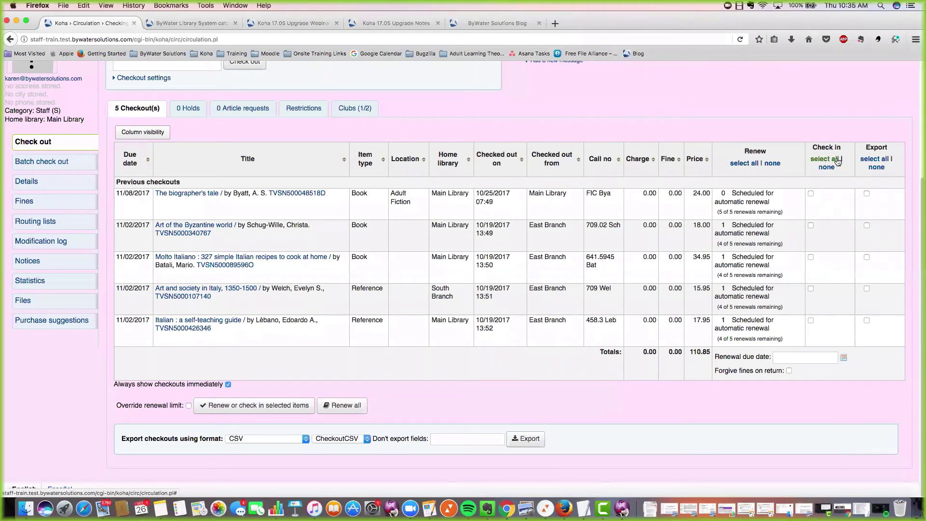
pyautogui.click(874, 159)
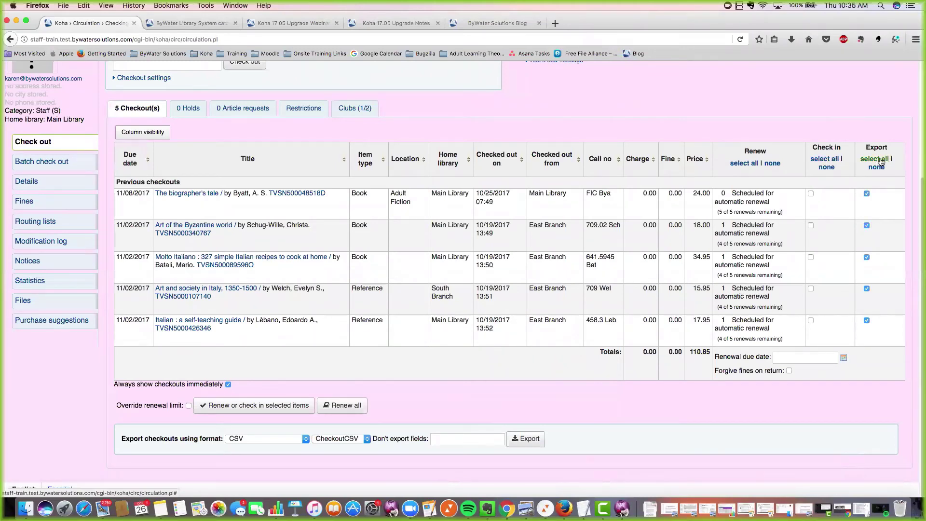
pyautogui.click(523, 442)
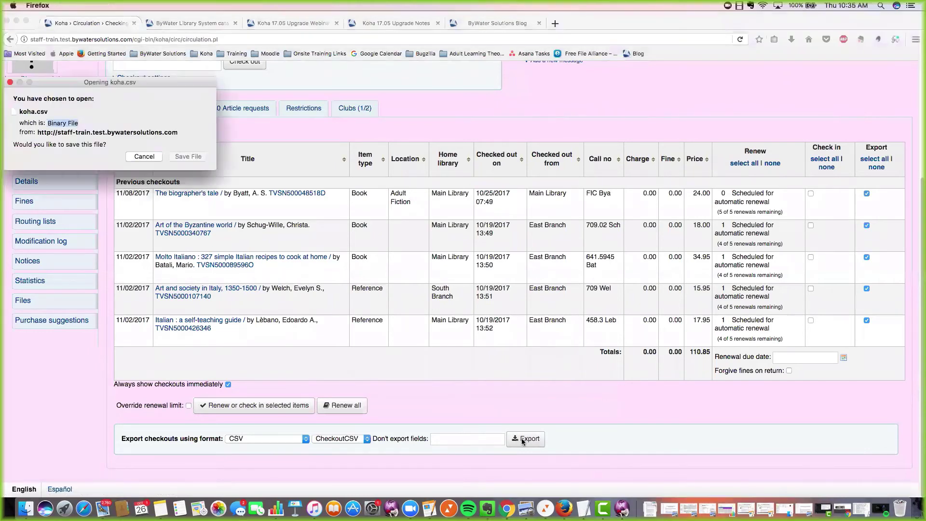
# - Save koha.csv from the download prompt and open it in Numbers from Downloads
pyautogui.moveTo(106, 84); pyautogui.dragTo(149, 91)
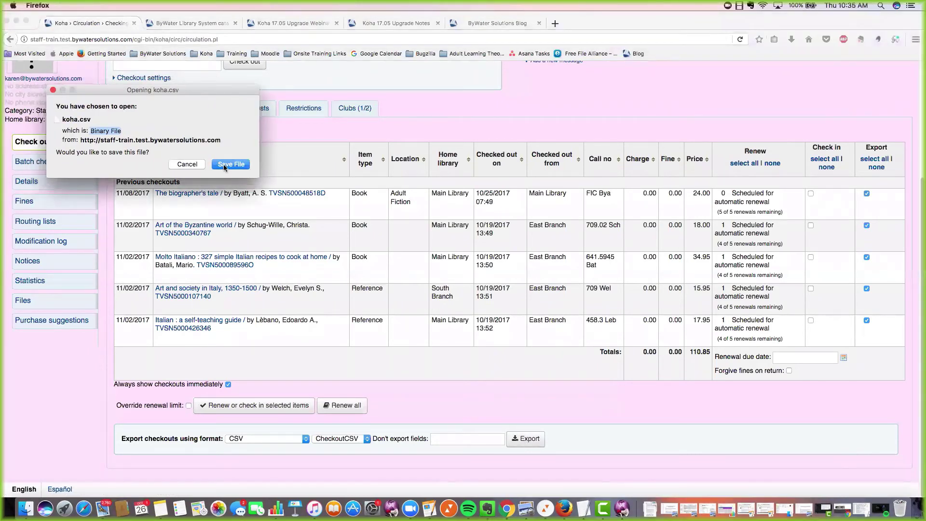
pyautogui.click(224, 164)
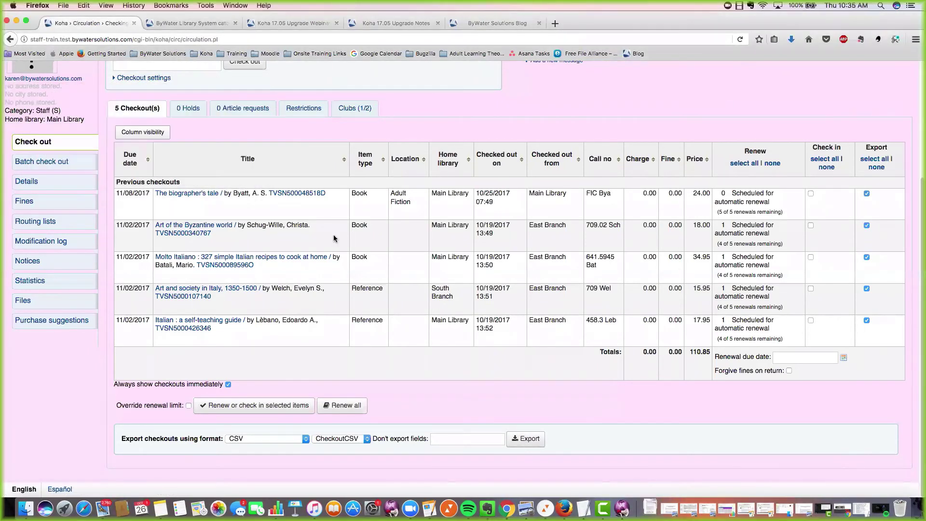
pyautogui.click(791, 41)
pyautogui.click(659, 63)
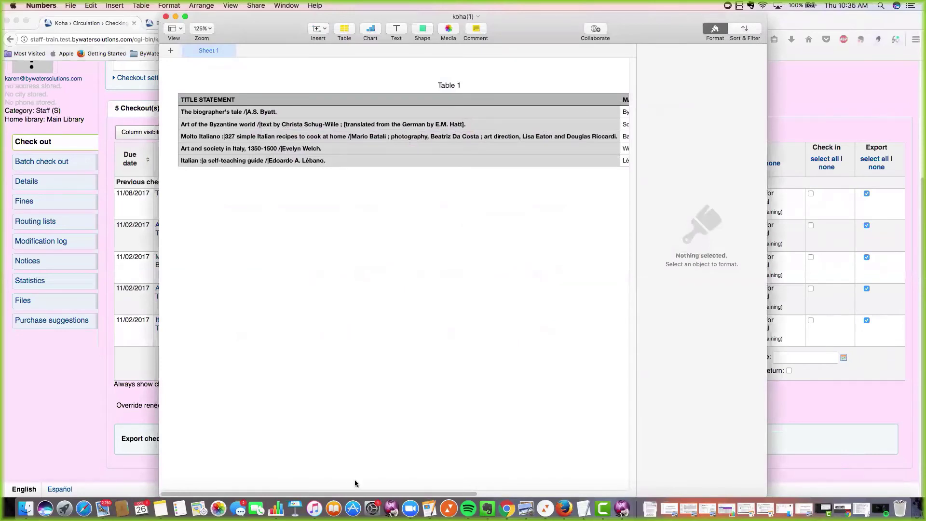
# - Review the TITLE STATEMENT and MAIN ENTRY--PERSONAL NAME columns, then close the koha spreadsheet
pyautogui.hscroll(5, 386, 499)
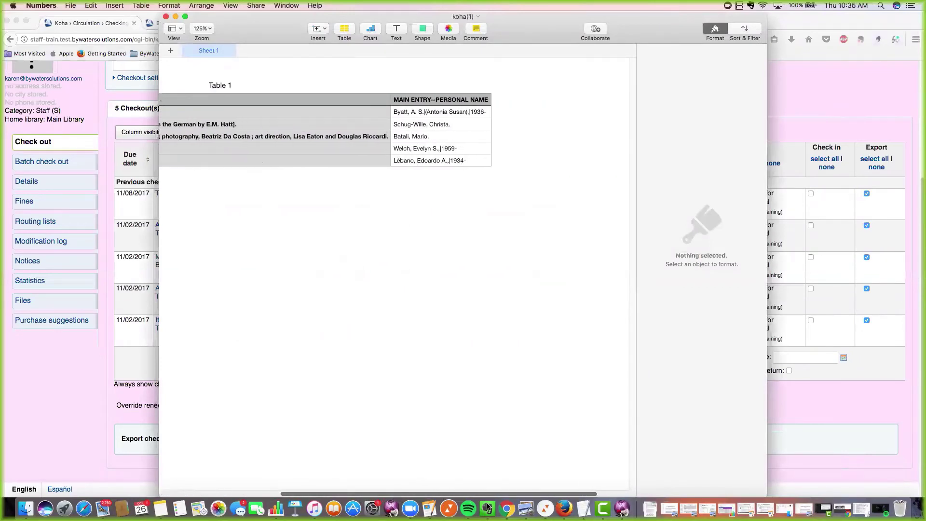
pyautogui.hscroll(-5, 406, 500)
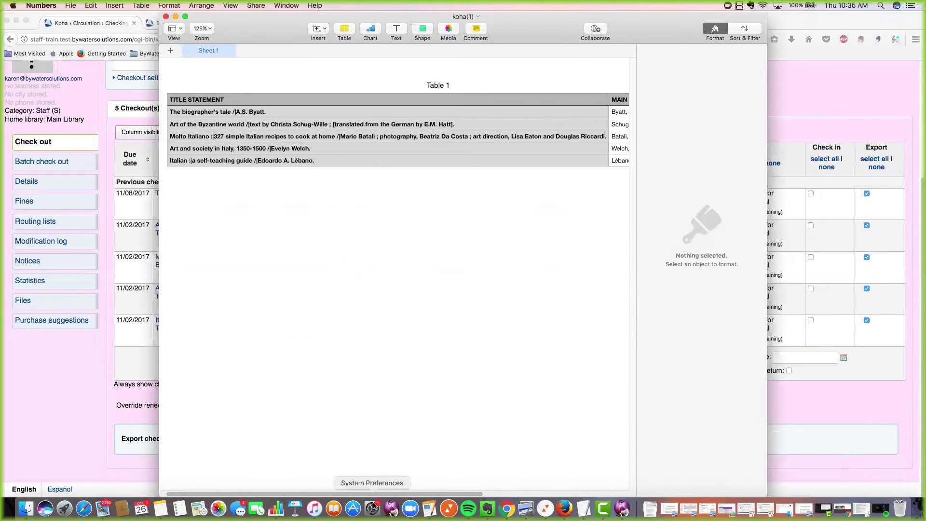
pyautogui.moveTo(380, 495); pyautogui.dragTo(460, 495)
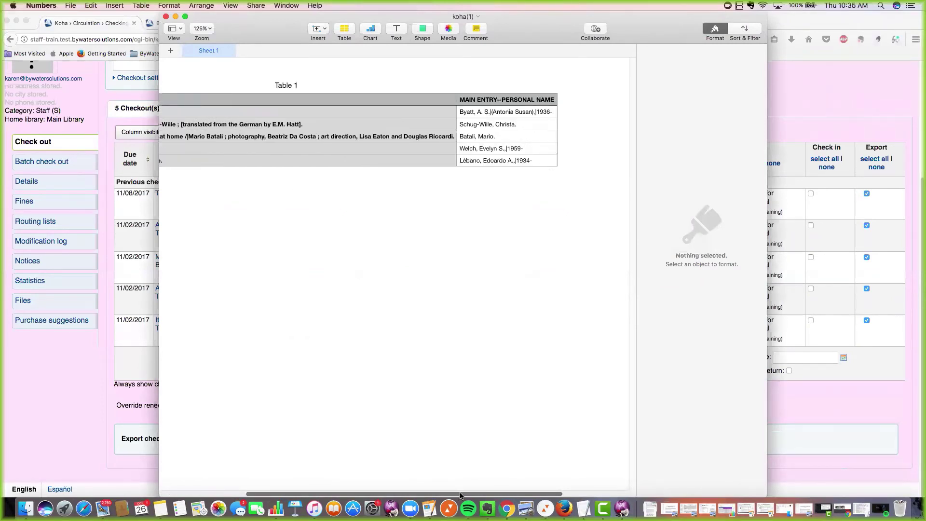
pyautogui.click(166, 18)
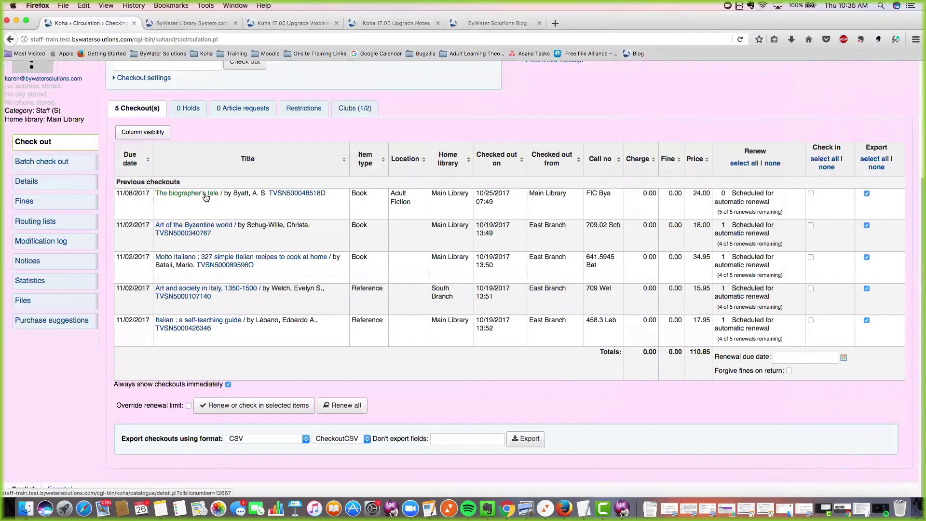
pyautogui.scroll(2, 204, 197)
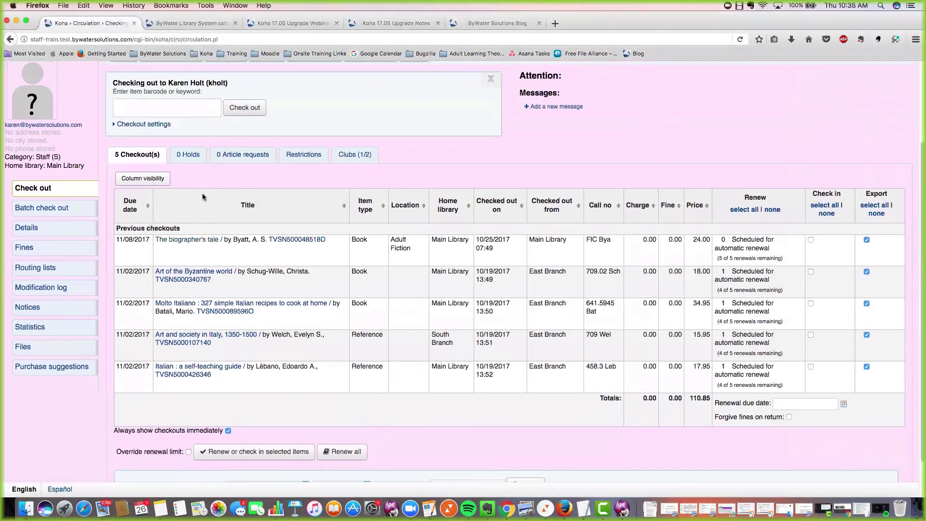
pyautogui.scroll(1, 202, 196)
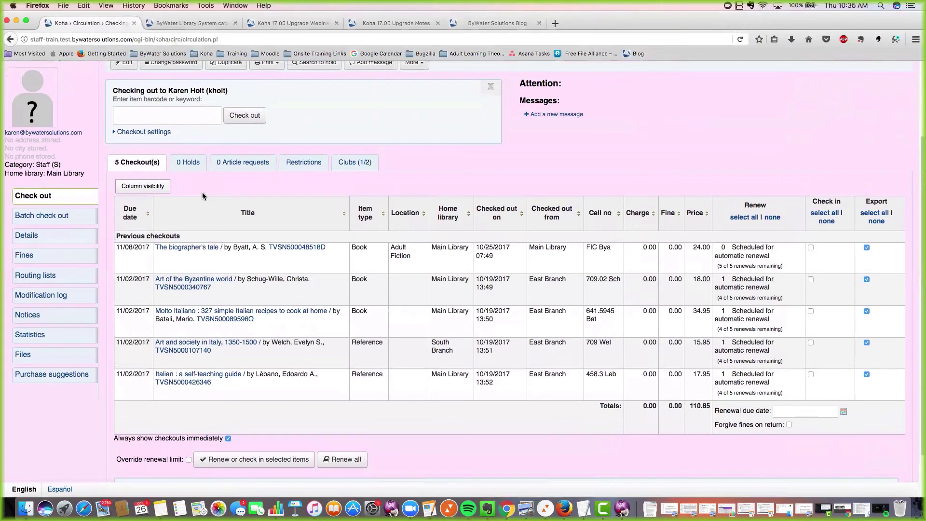
pyautogui.scroll(2, 202, 195)
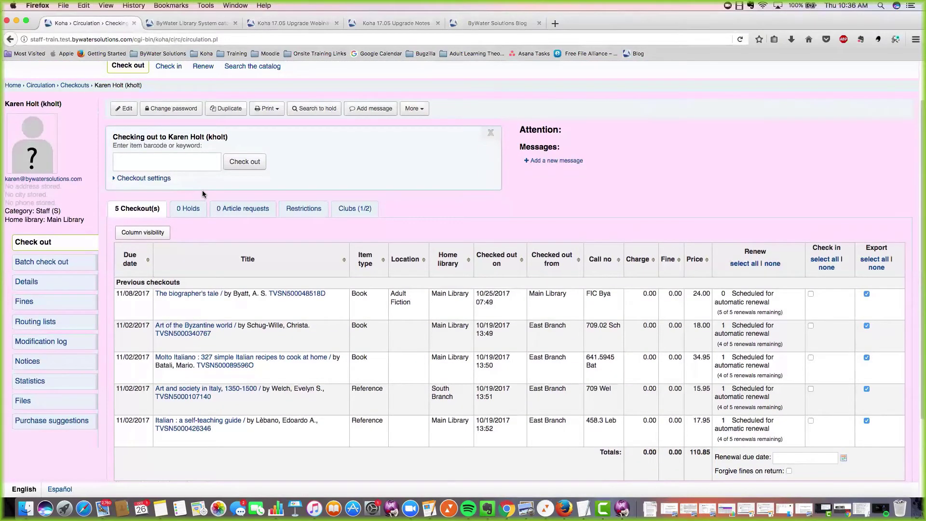
pyautogui.scroll(1, 201, 190)
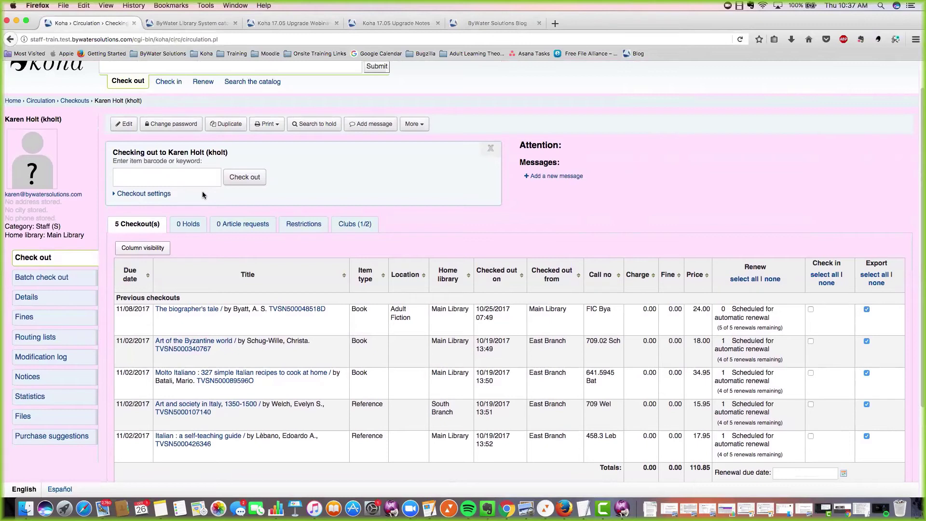
pyautogui.scroll(2, 253, 174)
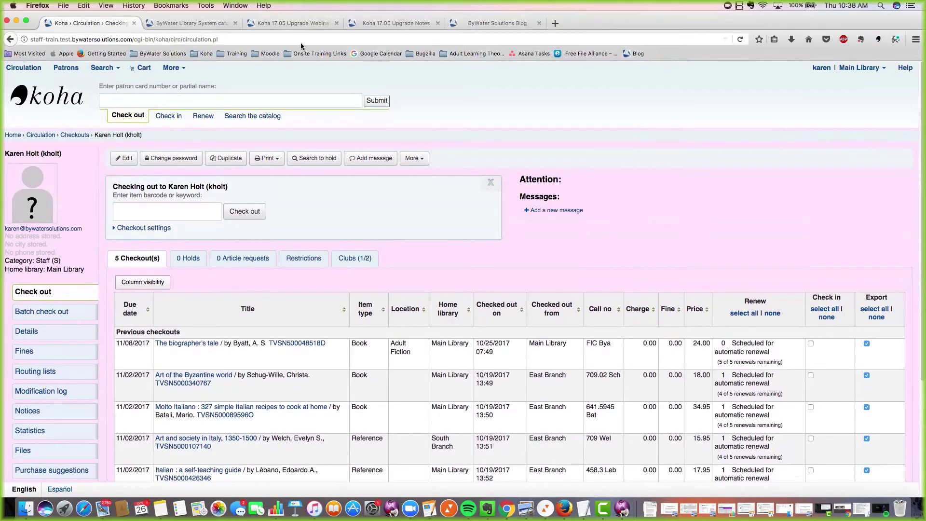
# - Go to More > Administration and open Classification sources under Catalog
pyautogui.click(179, 68)
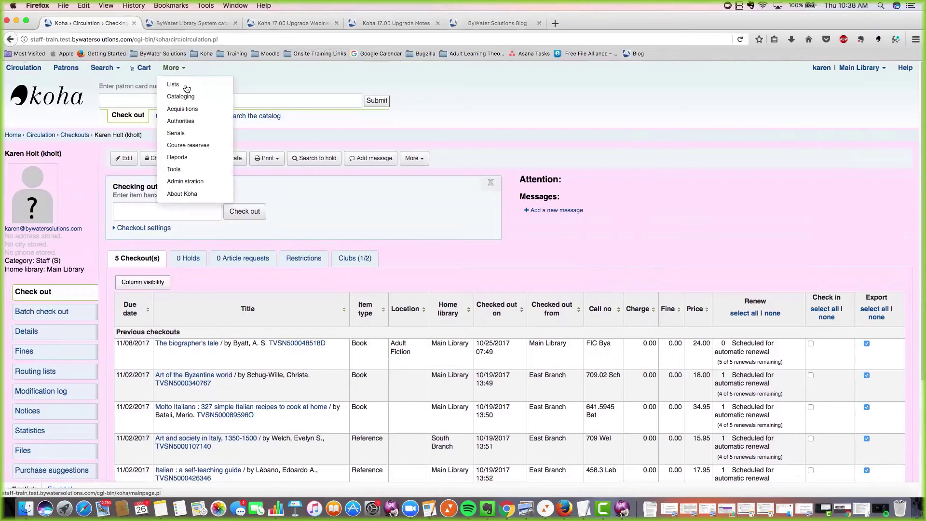
pyautogui.click(187, 182)
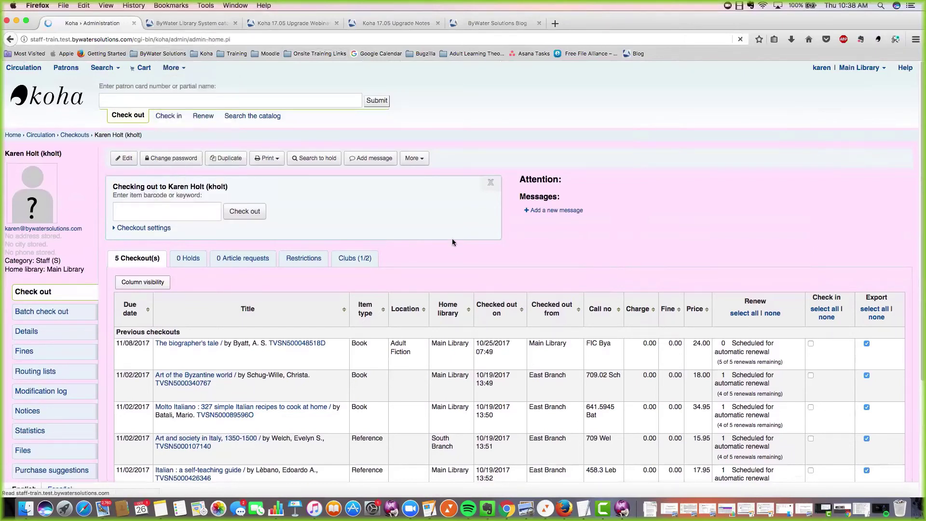
pyautogui.scroll(-2, 484, 196)
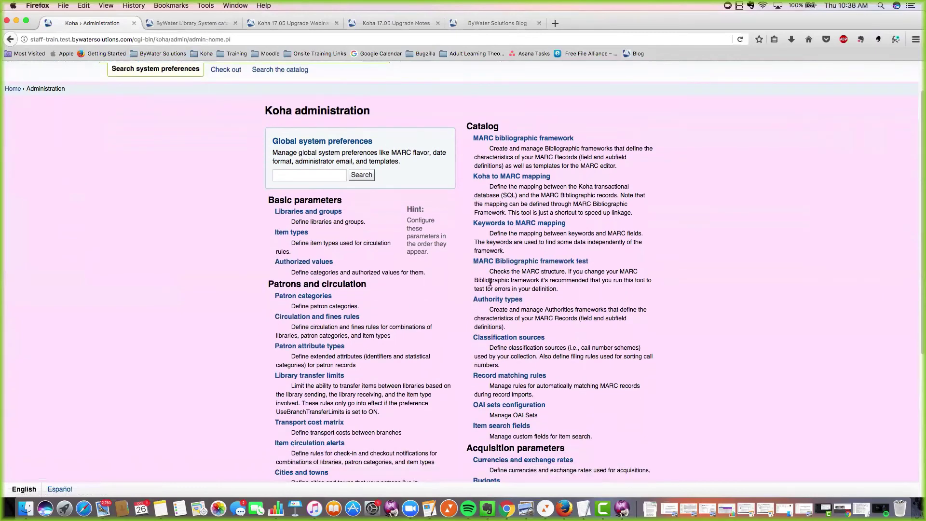
pyautogui.scroll(-2, 491, 283)
pyautogui.click(496, 302)
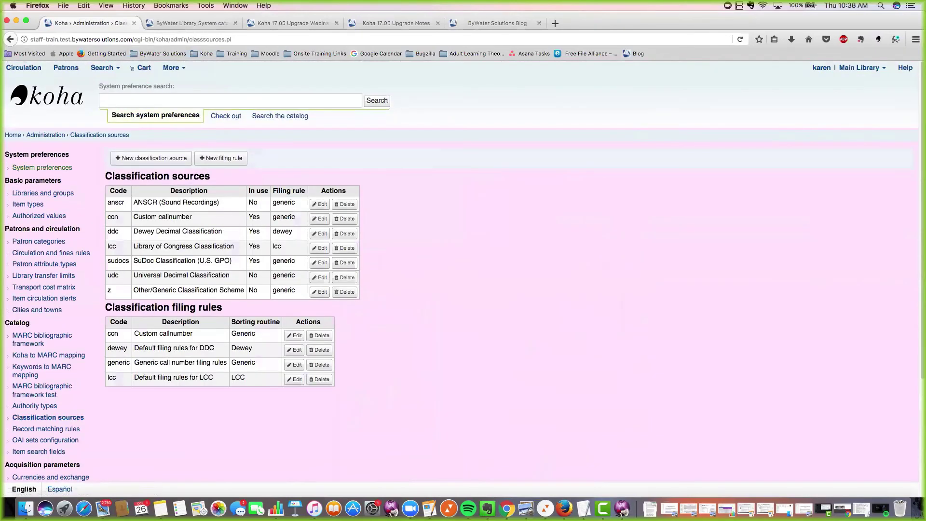
# - Create a classification source with code 'dewey' and description 'dewey' and save it
pyautogui.click(144, 159)
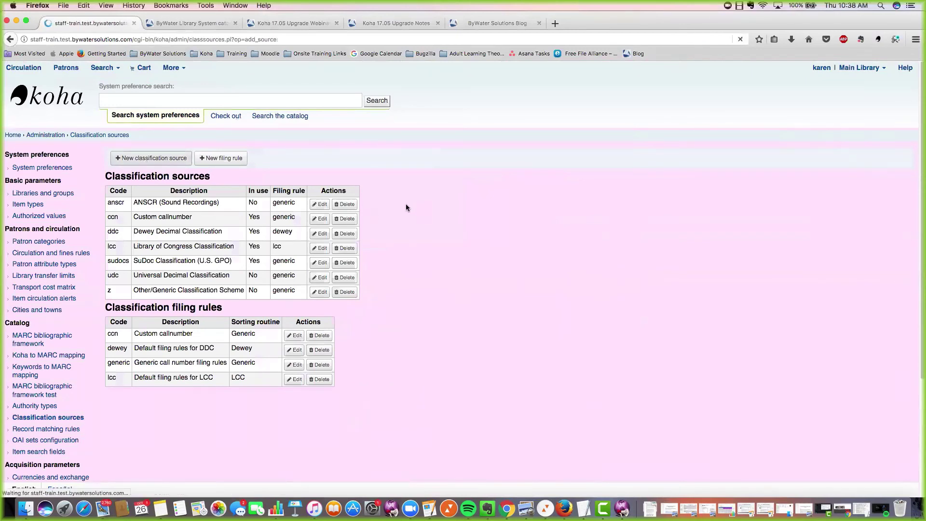
pyautogui.click(188, 185)
pyautogui.write('de')
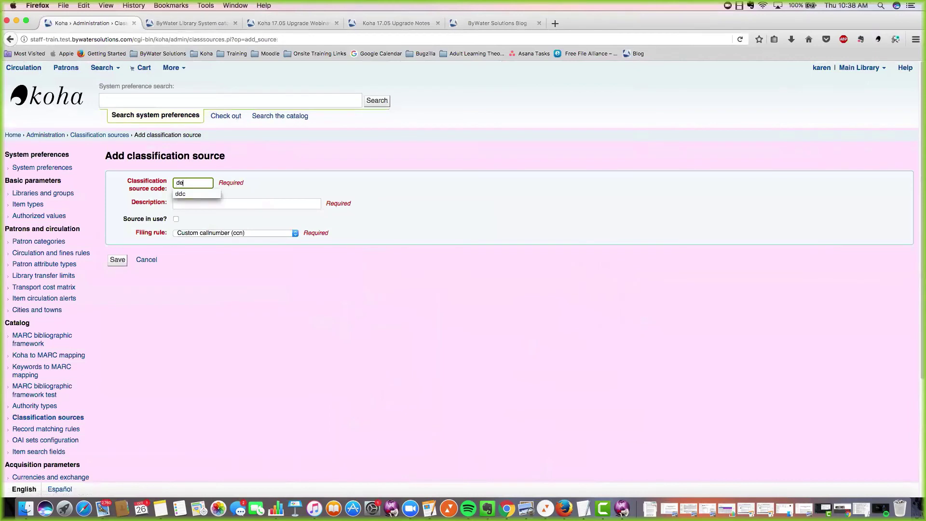
pyautogui.write('wey')
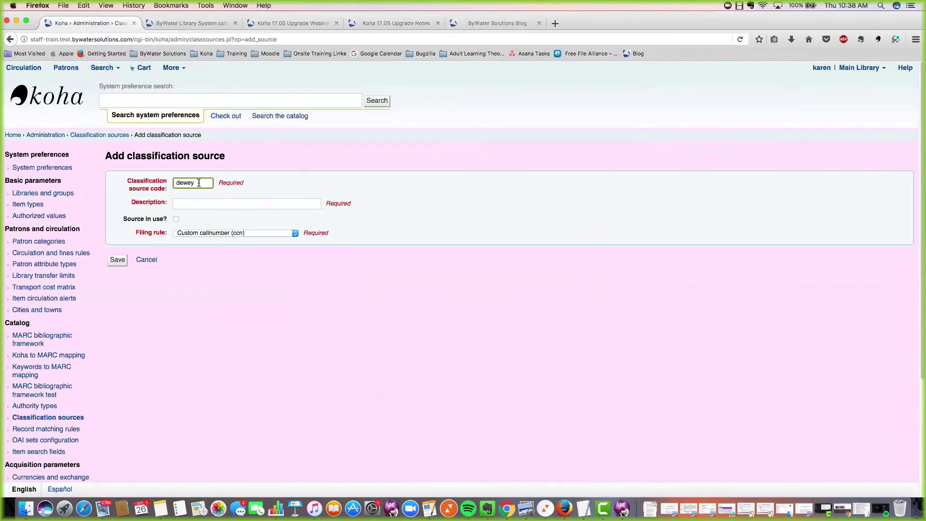
pyautogui.doubleClick(188, 181)
pyautogui.press('Right')
pyautogui.click(194, 199)
pyautogui.write('d')
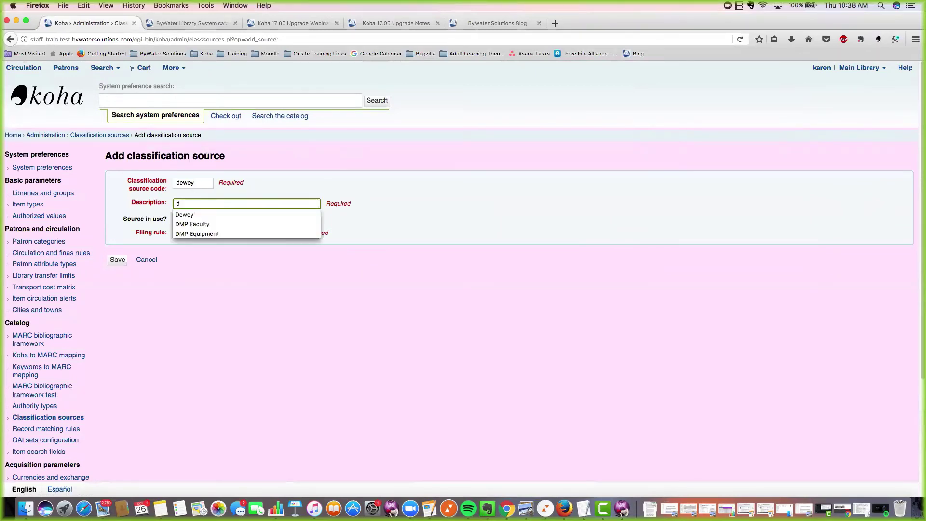
pyautogui.write('ewey')
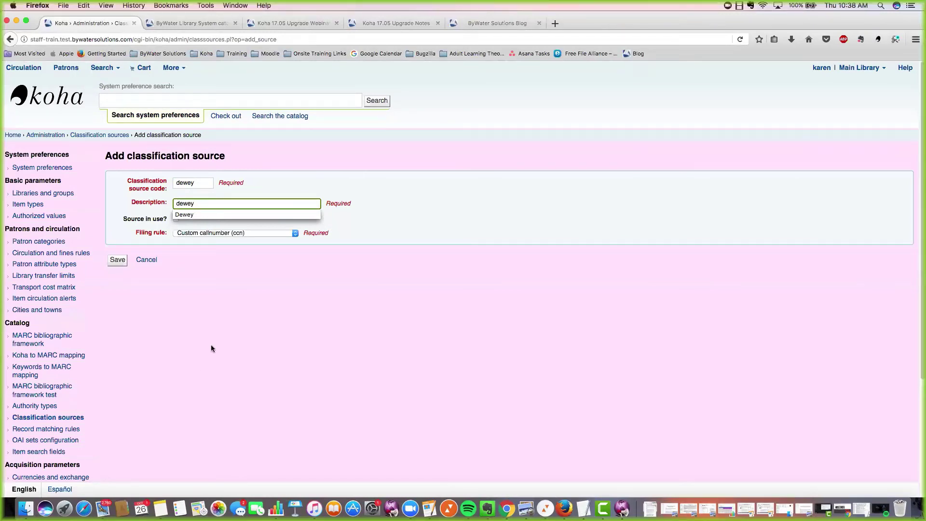
pyautogui.click(118, 259)
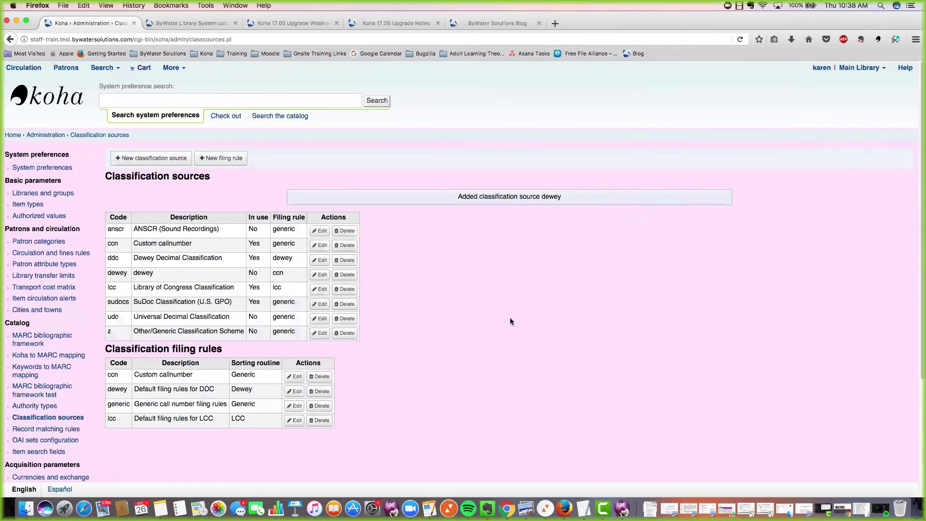
# - Delete the dewey classification source row and confirm the deletion
pyautogui.scroll(-1, 511, 320)
pyautogui.scroll(-1, 515, 317)
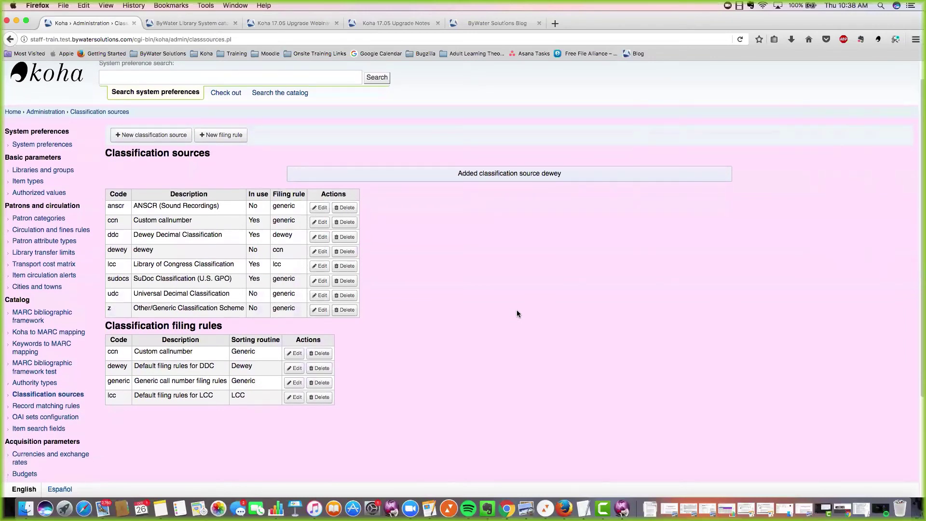
pyautogui.click(342, 251)
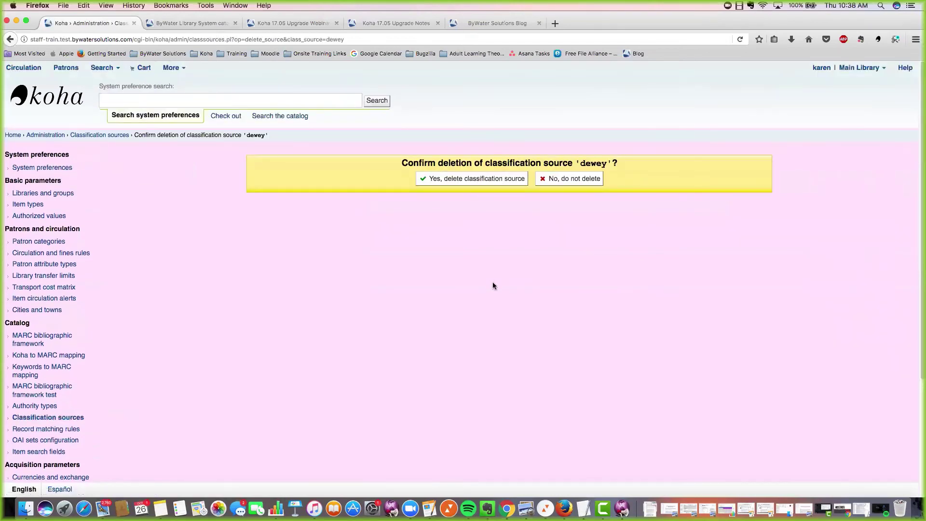
pyautogui.click(464, 180)
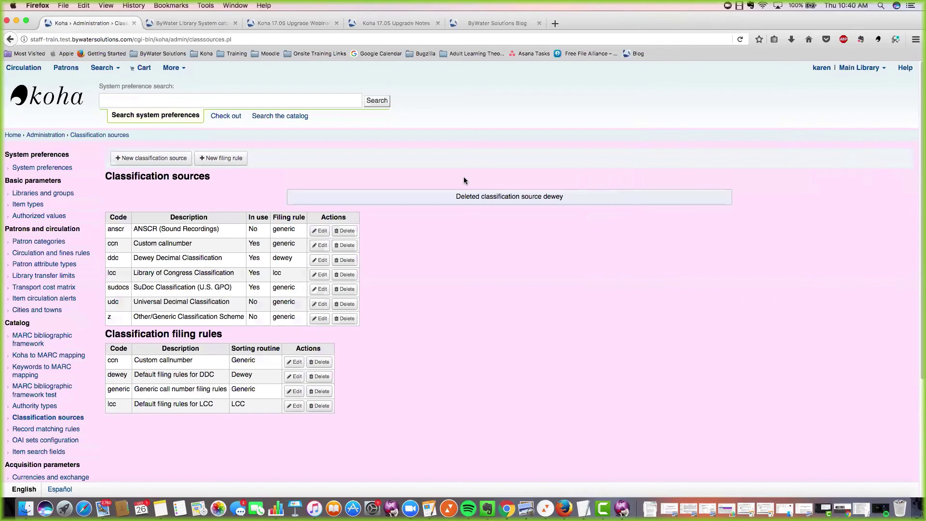
# - Find the staff patron by first name in the Check out search and open their Notices
pyautogui.click(176, 71)
pyautogui.click(237, 77)
pyautogui.click(229, 116)
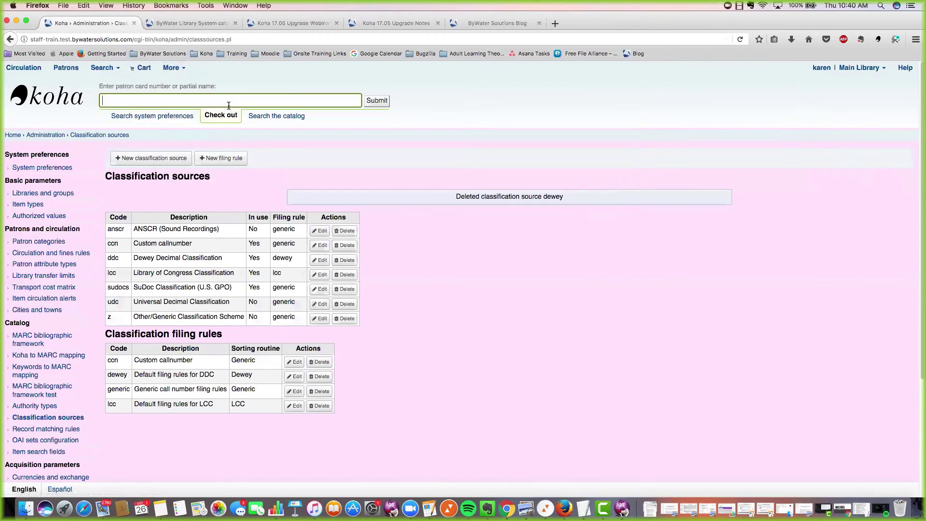
pyautogui.write('jessica')
pyautogui.press('Return')
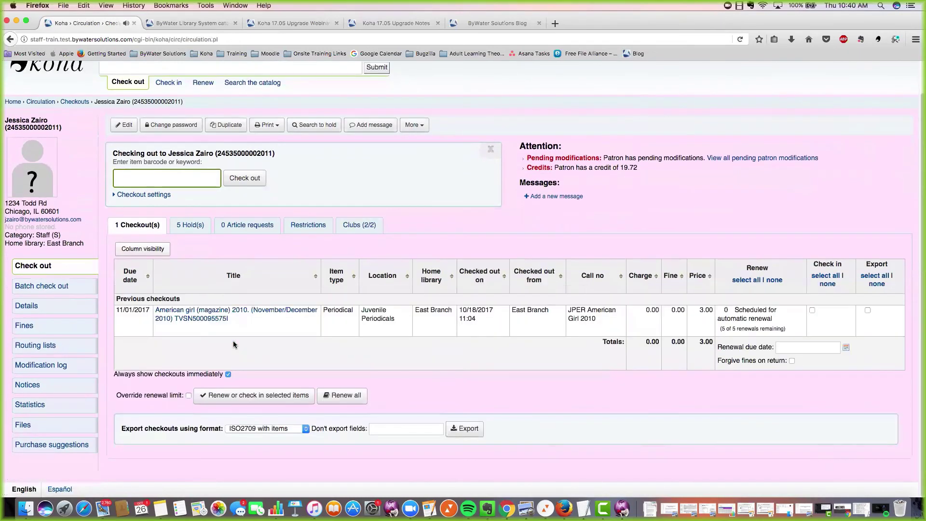
pyautogui.click(44, 386)
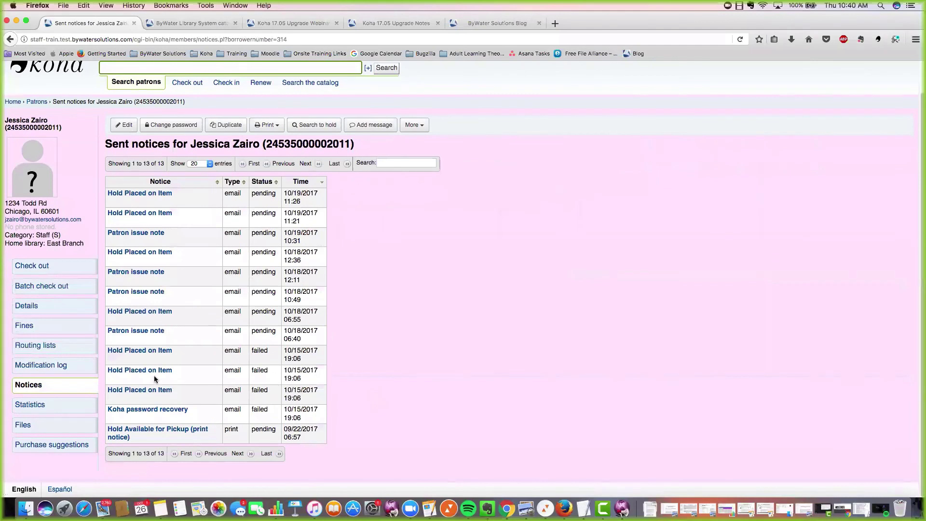
pyautogui.click(156, 379)
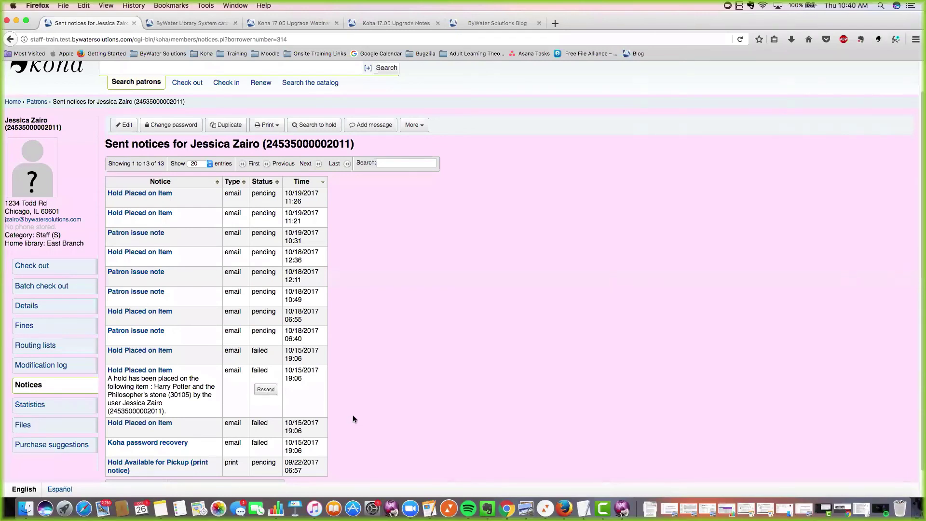
pyautogui.scroll(-2, 357, 420)
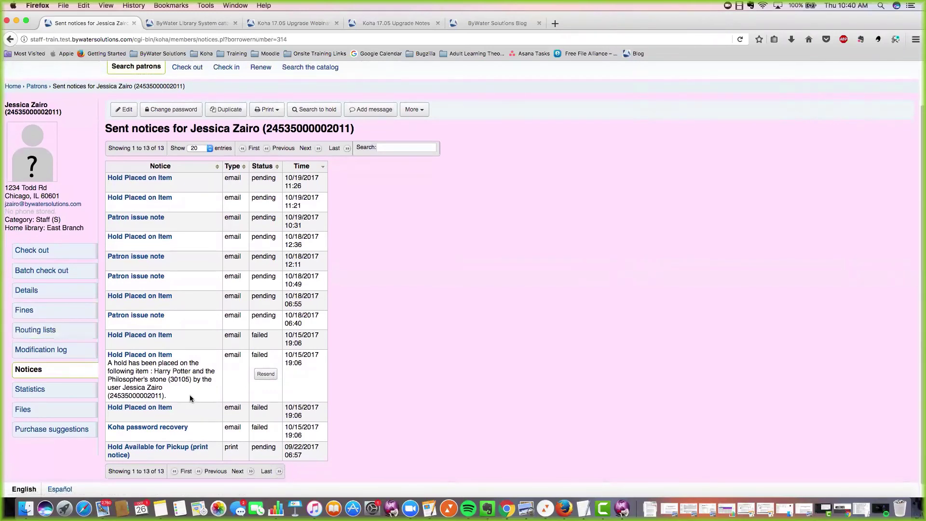
pyautogui.scroll(-1, 192, 397)
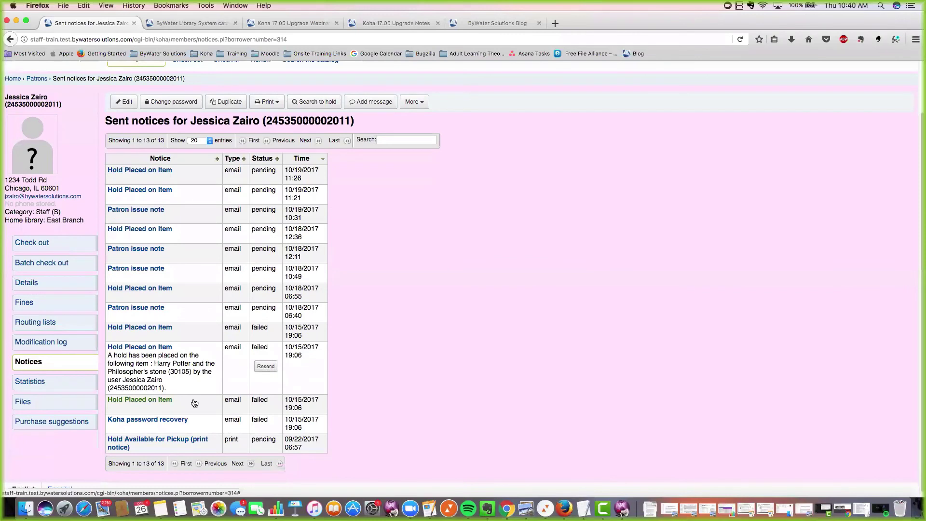
pyautogui.scroll(-1, 193, 396)
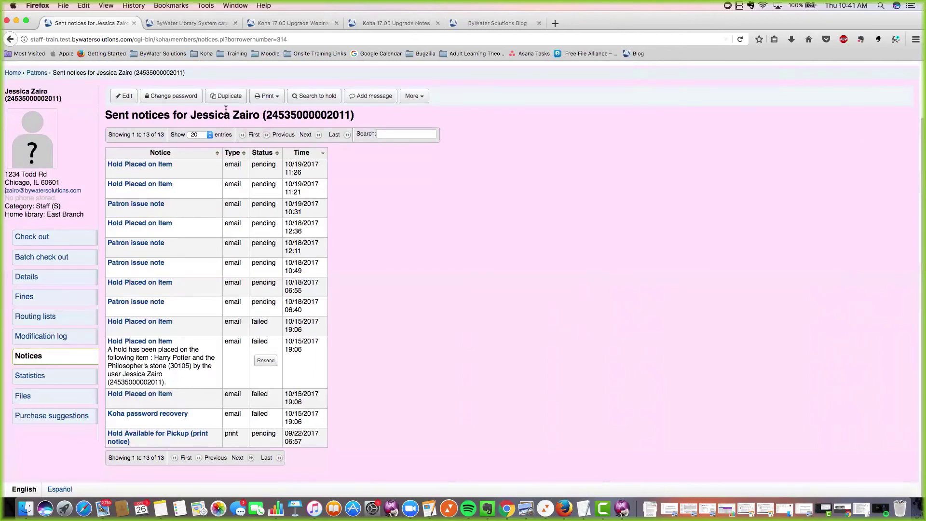
pyautogui.scroll(3, 225, 109)
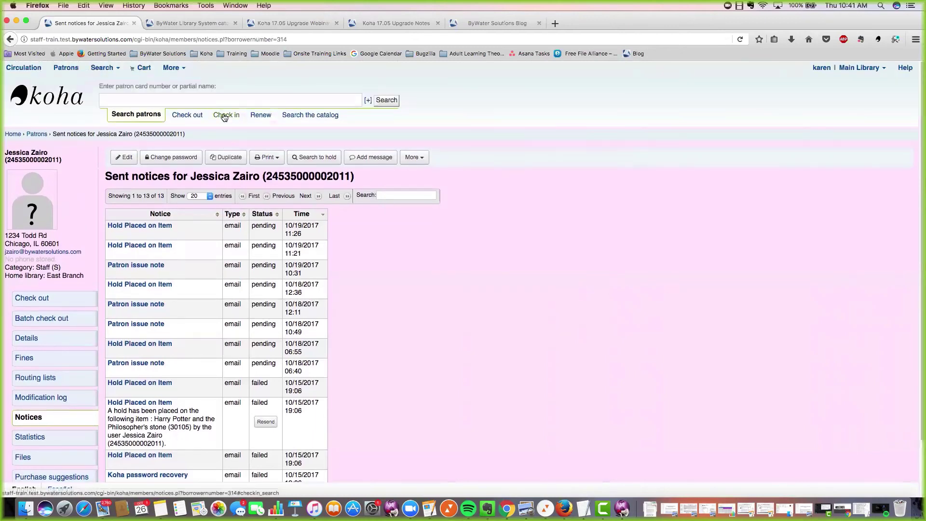
# - Open the Item search form and set its output to Barcodes file
pyautogui.click(102, 67)
pyautogui.click(110, 96)
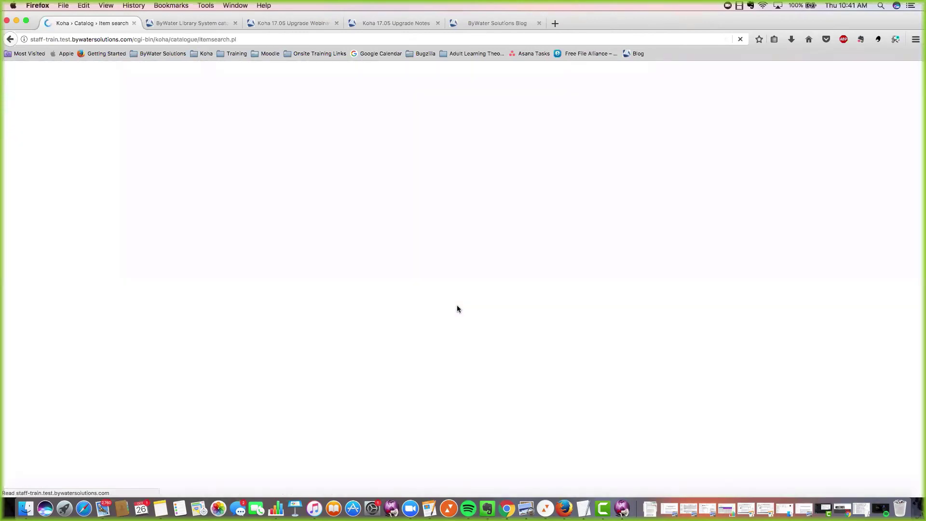
pyautogui.scroll(-3, 458, 308)
pyautogui.scroll(-5, 577, 346)
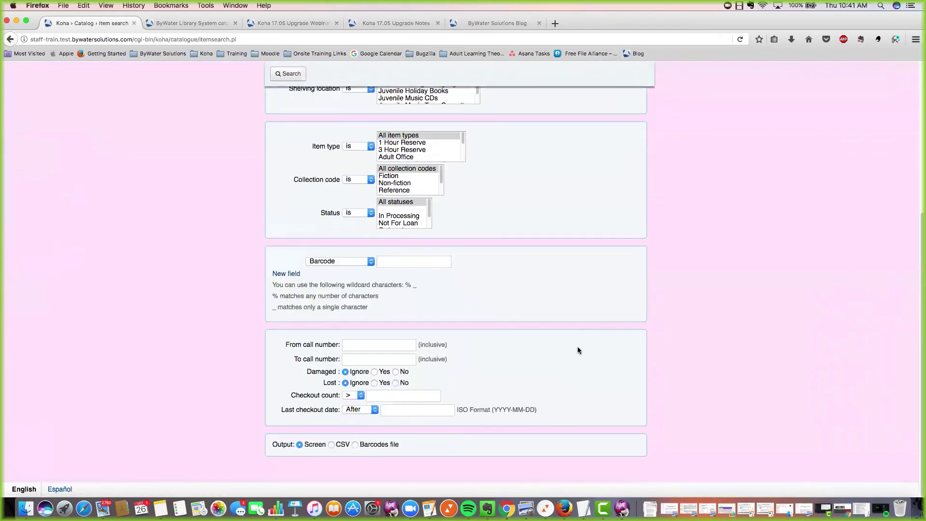
pyautogui.click(355, 445)
# - Limit last checkout date to after 2017-10-01, run the search, and open barcodes.txt in TextEdit
pyautogui.scroll(5, 448, 207)
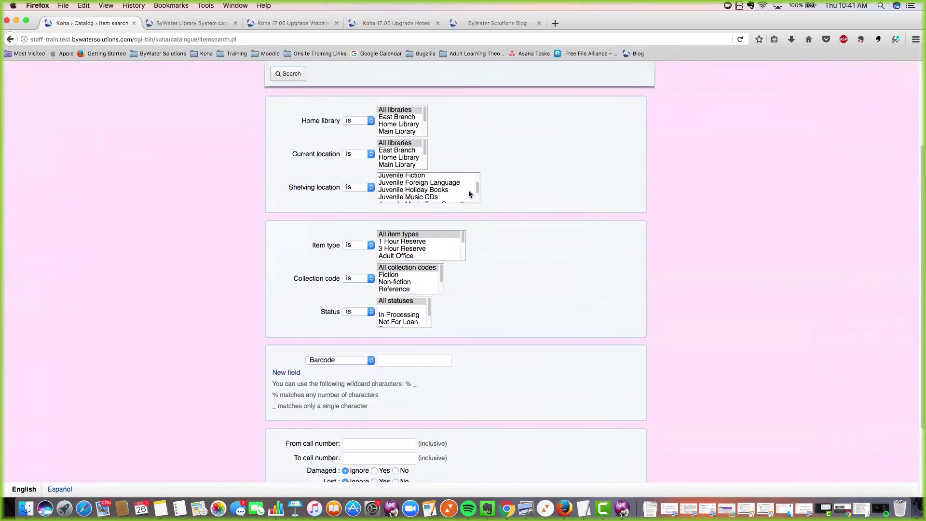
pyautogui.scroll(-3, 467, 190)
pyautogui.scroll(-1, 467, 189)
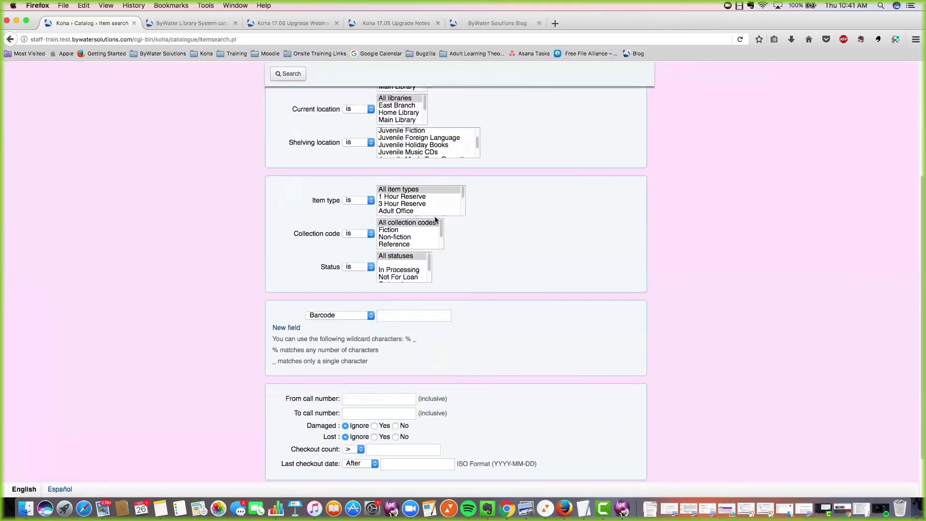
pyautogui.scroll(-2, 462, 315)
pyautogui.click(383, 345)
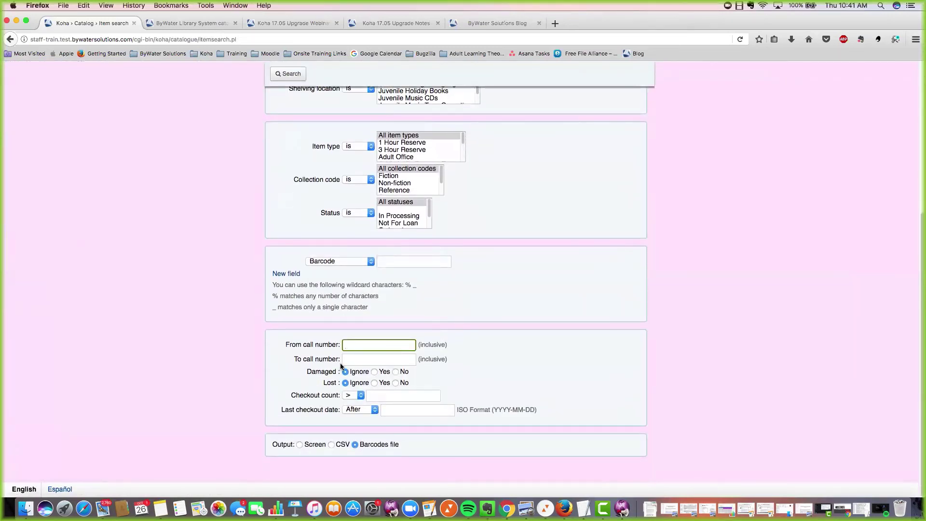
pyautogui.click(402, 410)
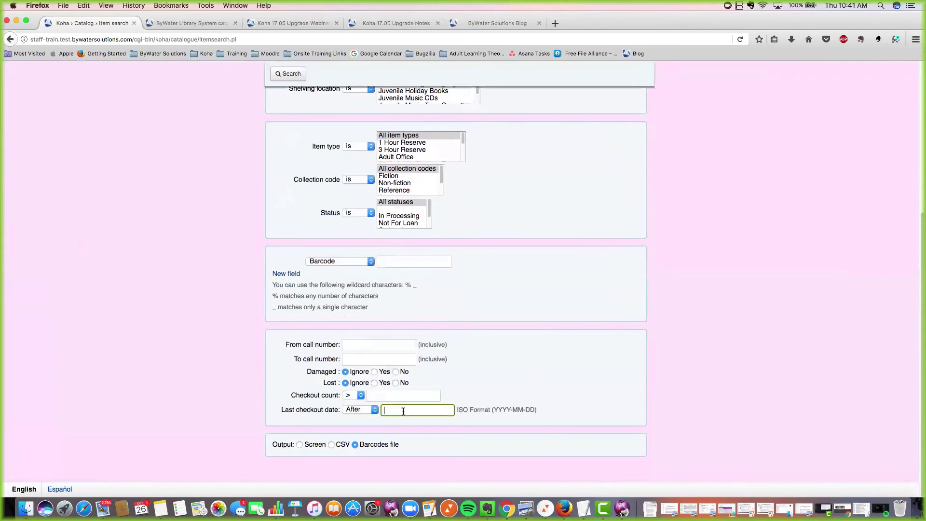
pyautogui.write('2')
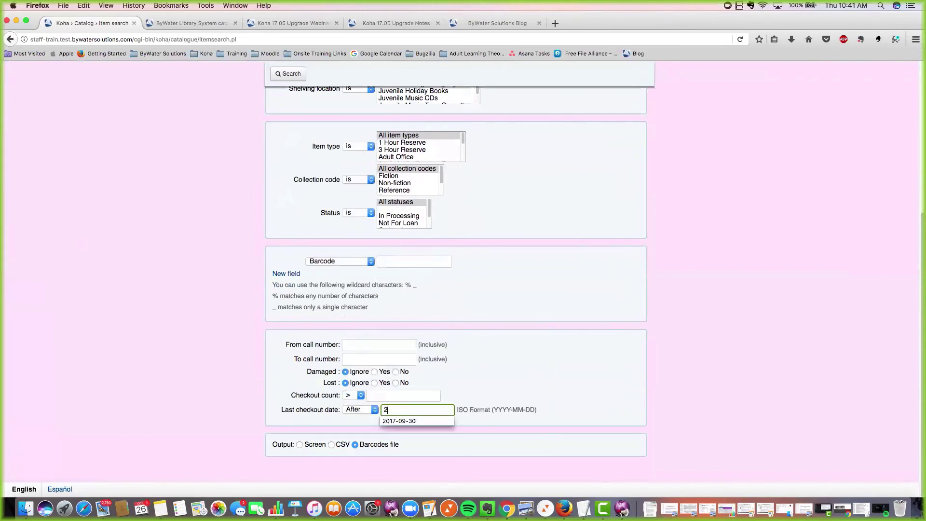
pyautogui.write('017-10-01')
pyautogui.click(444, 446)
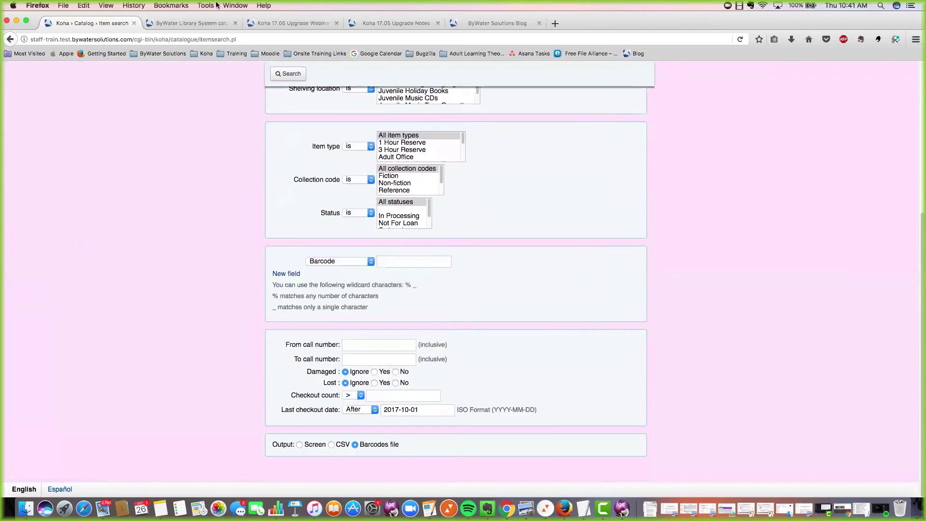
pyautogui.click(288, 74)
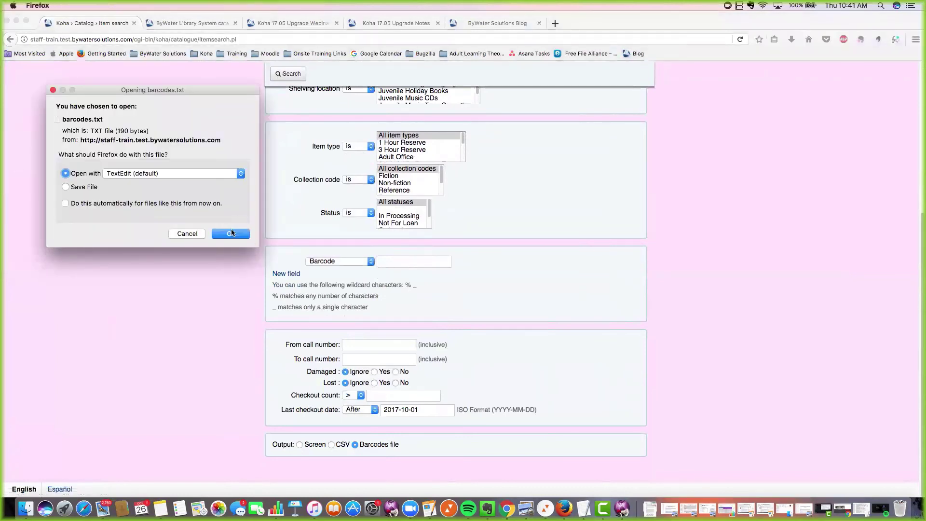
pyautogui.click(231, 233)
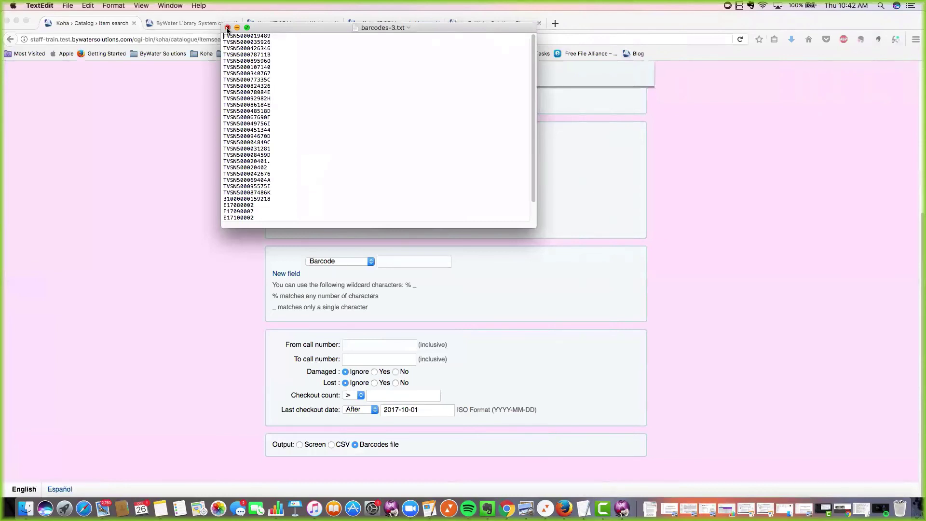
# - Close barcodes-3.txt in TextEdit after checking its list of item barcodes
pyautogui.click(227, 28)
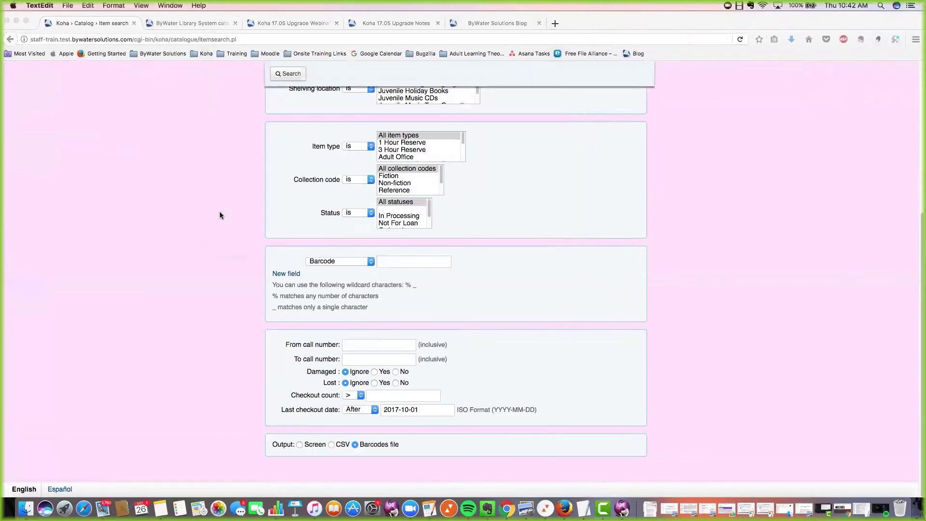
# - Return to Firefox with Koha's Item search page scrolled back to the top
pyautogui.scroll(5, 350, 271)
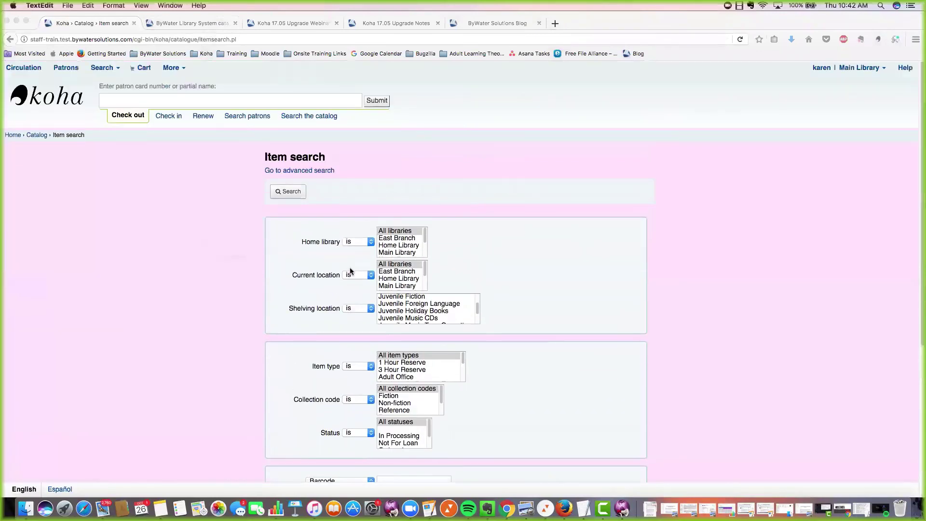
pyautogui.click(418, 170)
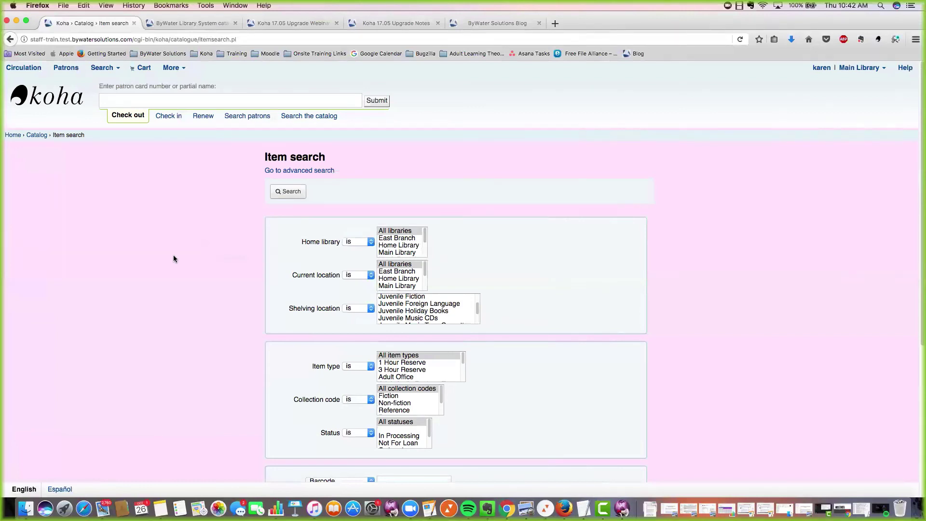
# - Scroll down Koha's Item search form to its library, item type and status filters
pyautogui.scroll(-1, 175, 258)
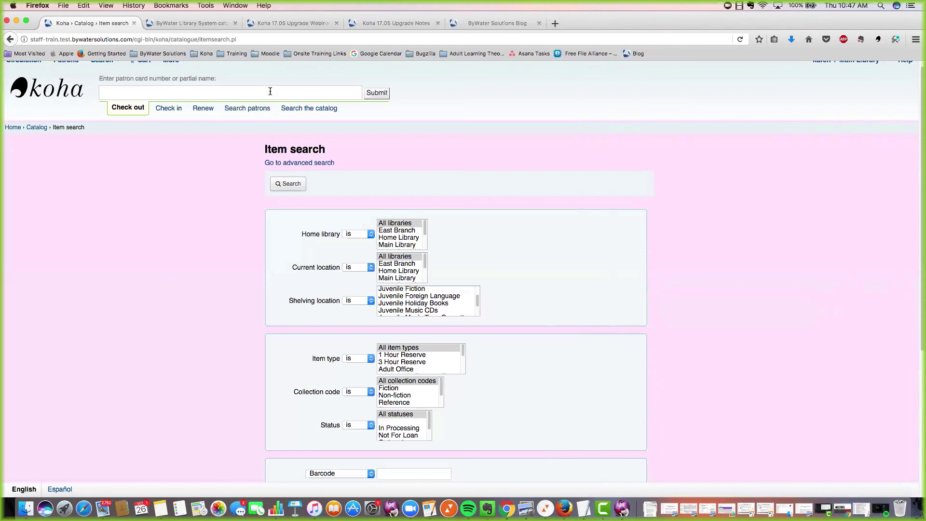
# - View the 17.05 upgrade webinar post, then the Upgrade Notes page's recorded webinar sessions
pyautogui.click(288, 23)
pyautogui.scroll(-6, 314, 307)
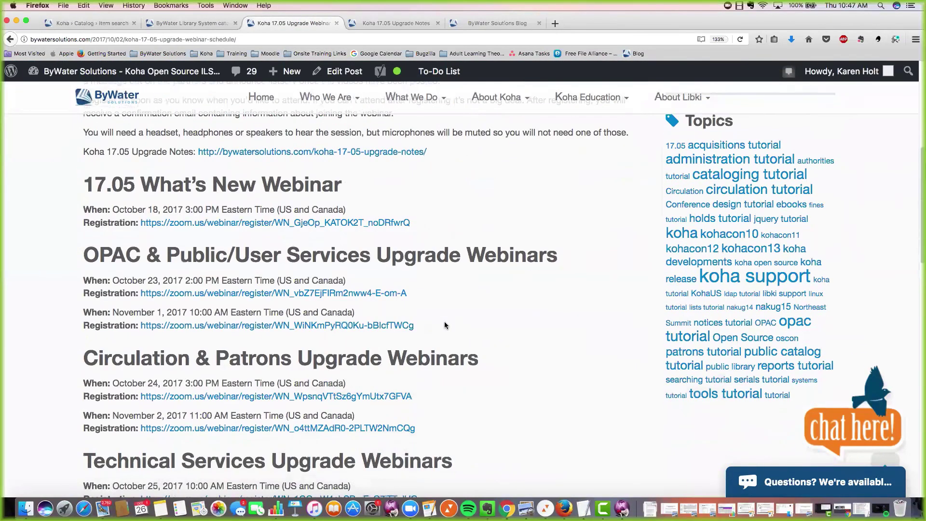
pyautogui.click(386, 26)
pyautogui.scroll(-4, 474, 308)
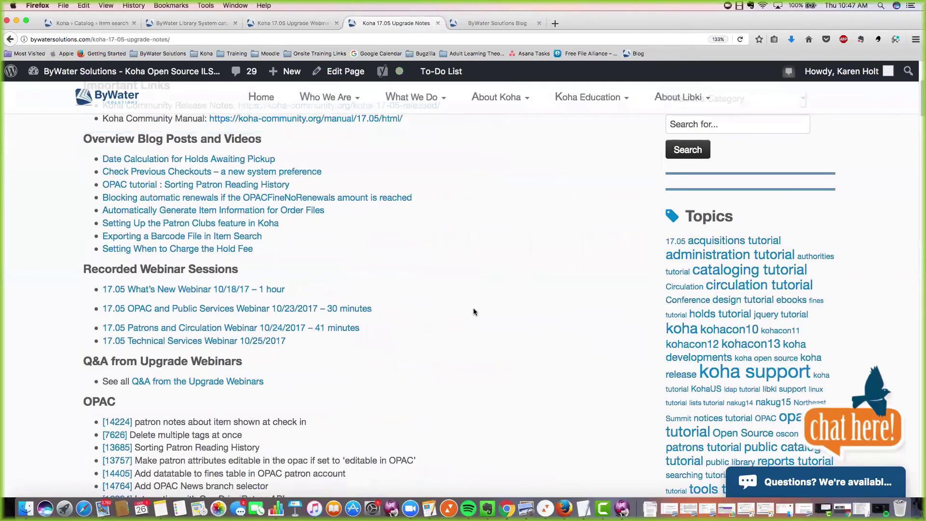
pyautogui.scroll(-1, 473, 309)
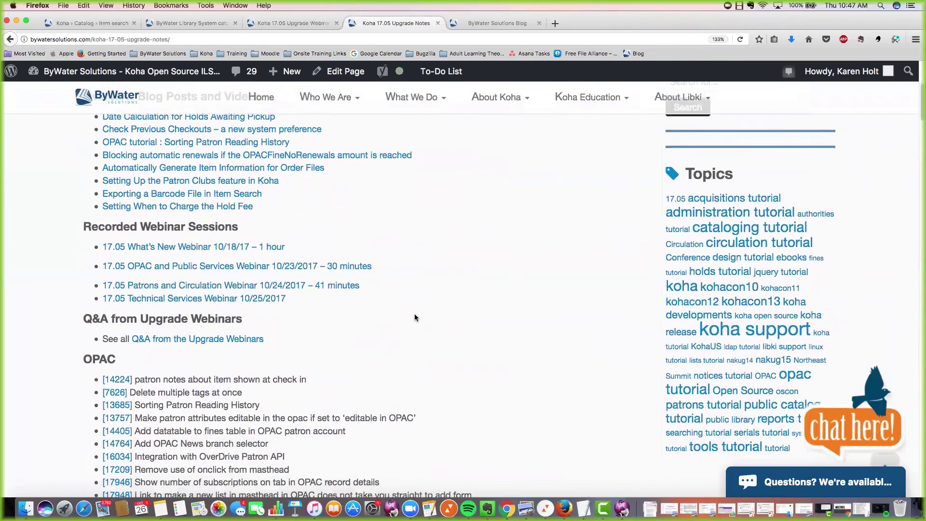